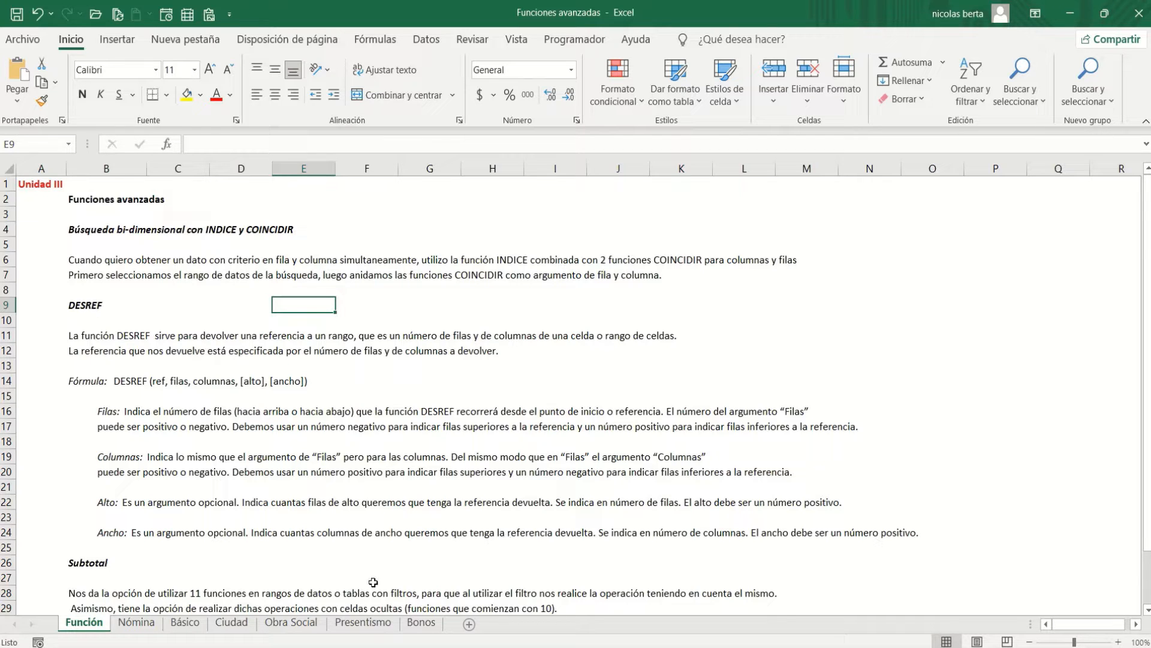
On the Bonos sheet, examine the Bono I amounts in B5:G10, the positions in row 4 and the departments in H5:H10
click(142, 624)
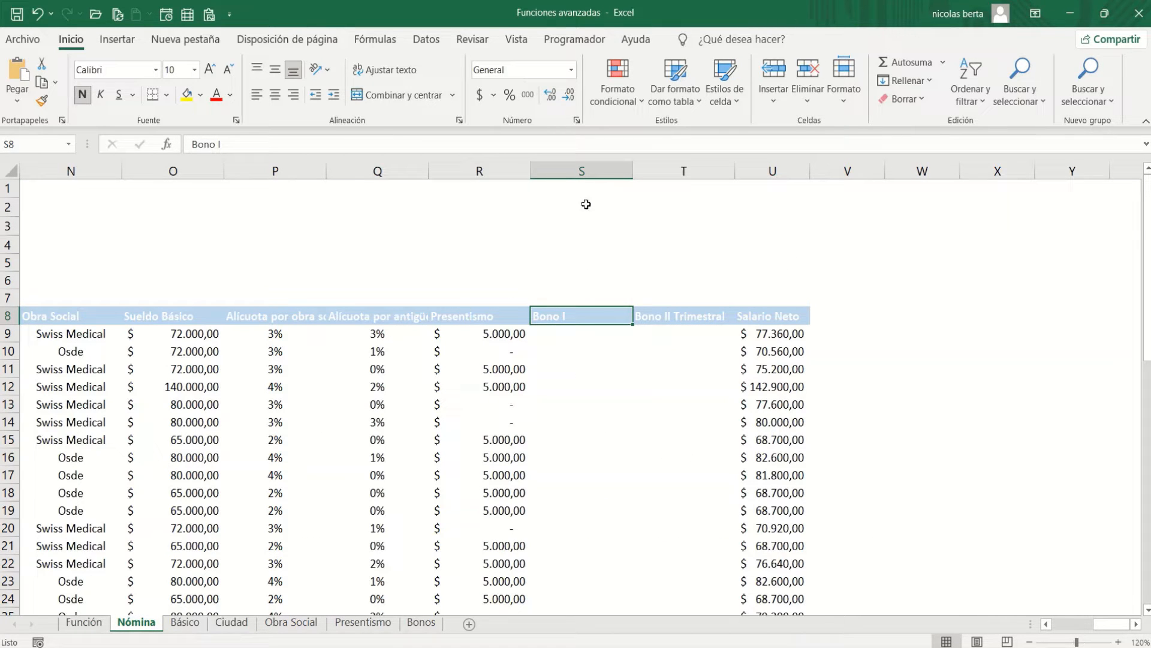
click(422, 624)
click(389, 337)
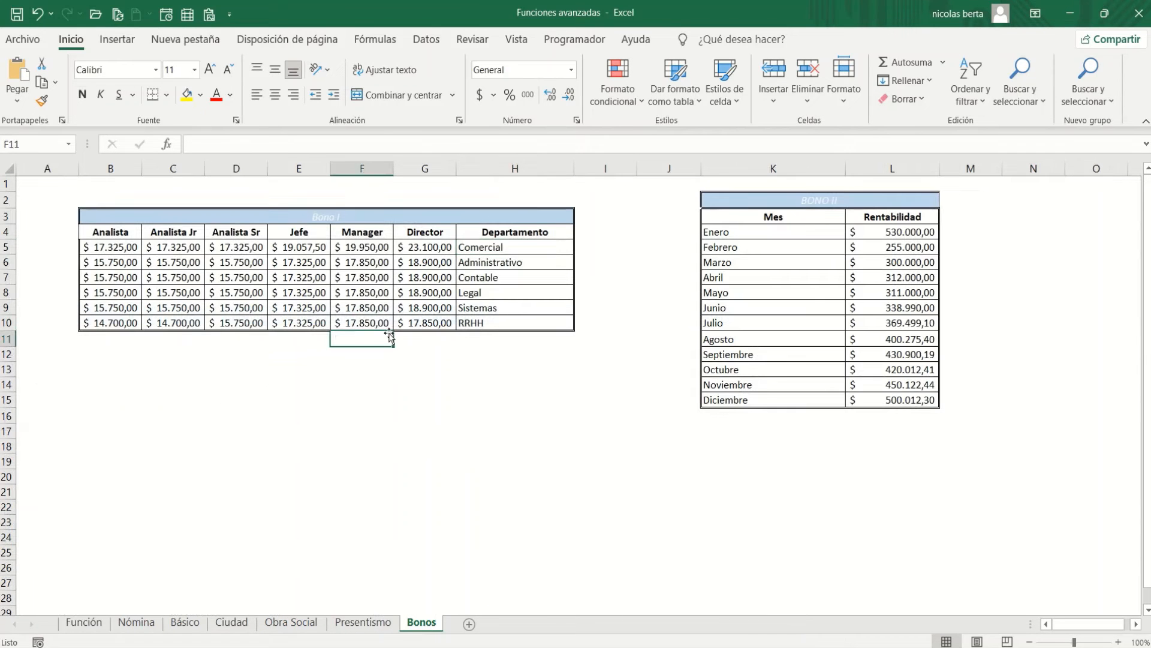
drag(128, 246, 436, 323)
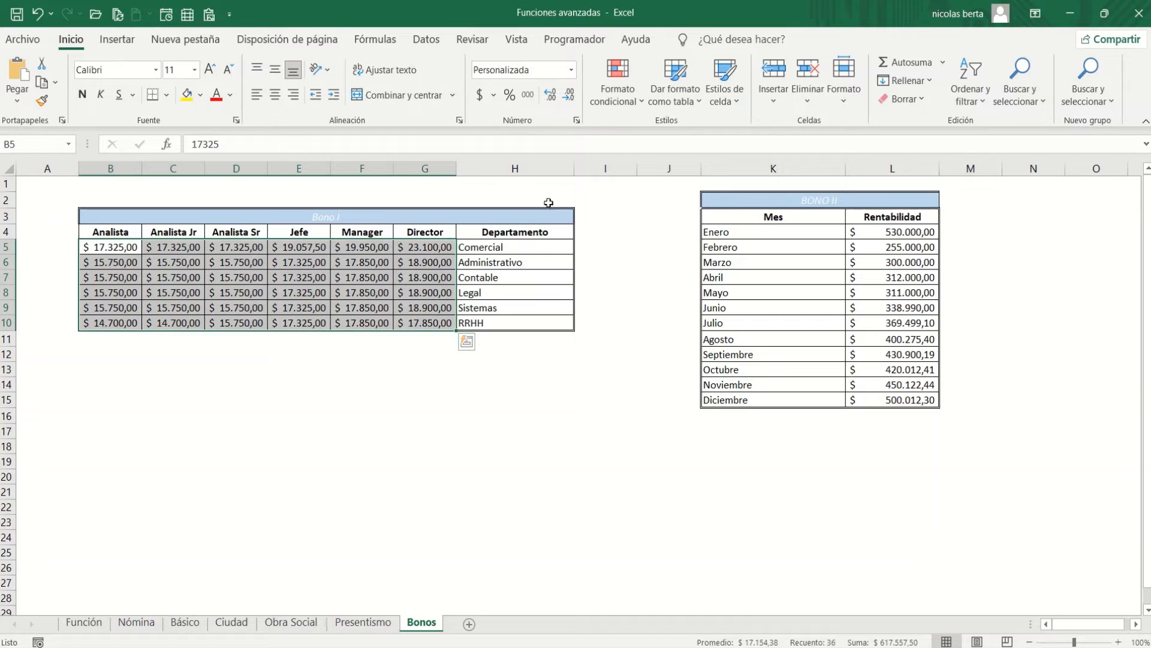
click(516, 166)
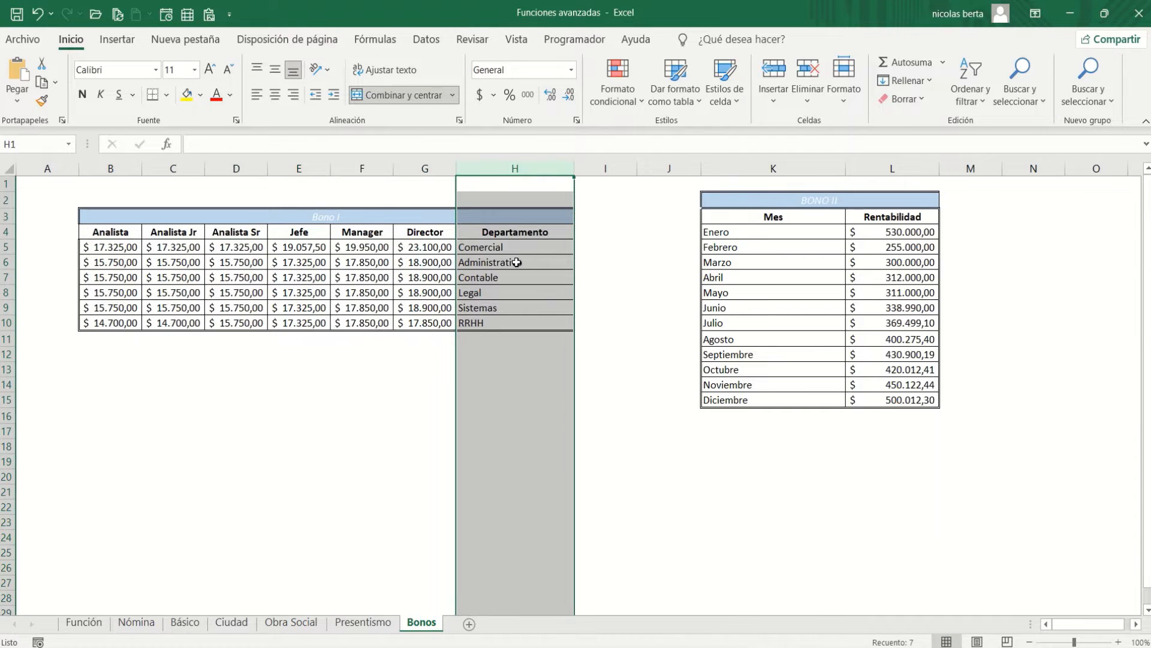
click(5, 231)
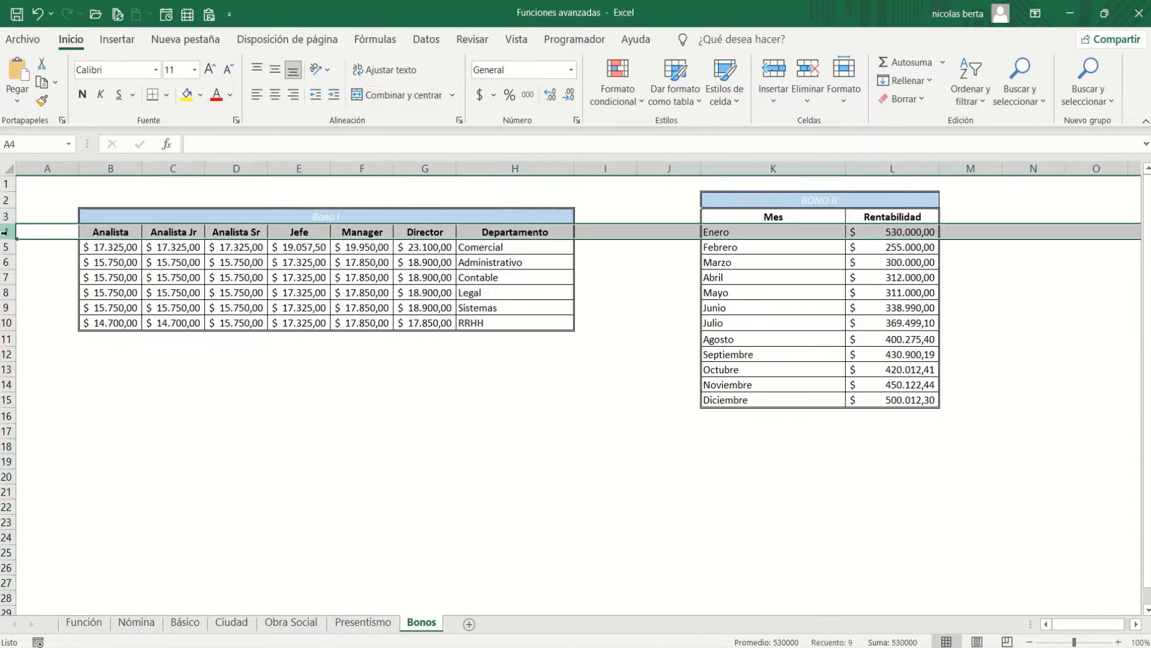
drag(533, 246, 538, 322)
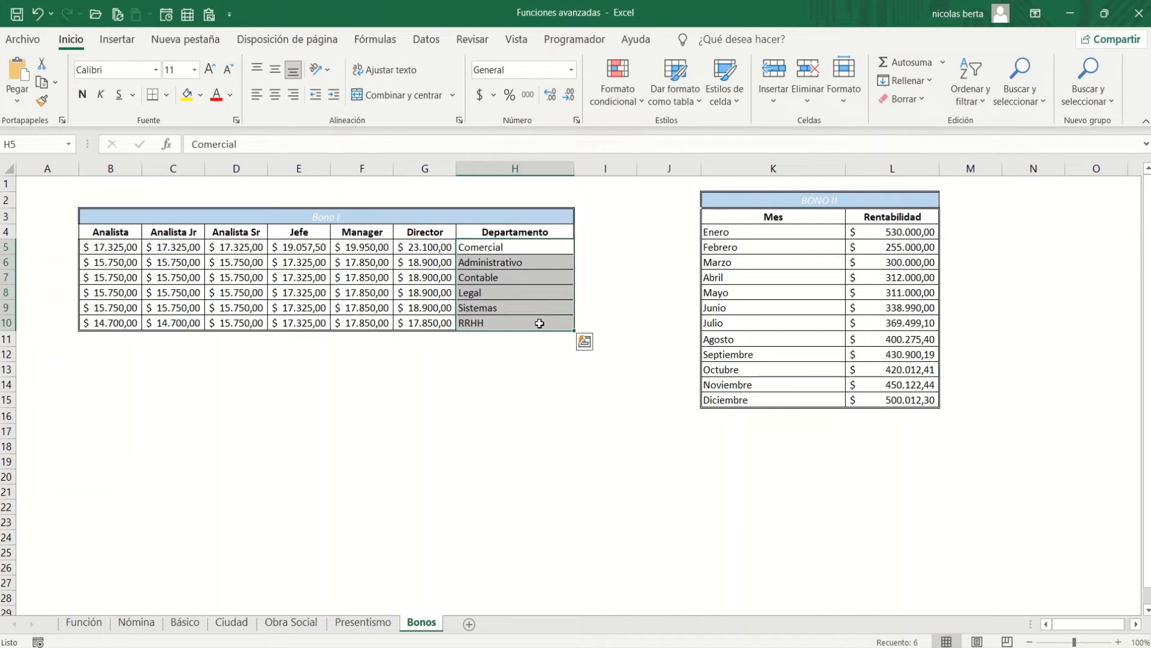
Compare where the departments sit in H5:H10 with the empty cells A5:A10 and the position columns B to G
click(58, 248)
drag(58, 248, 73, 325)
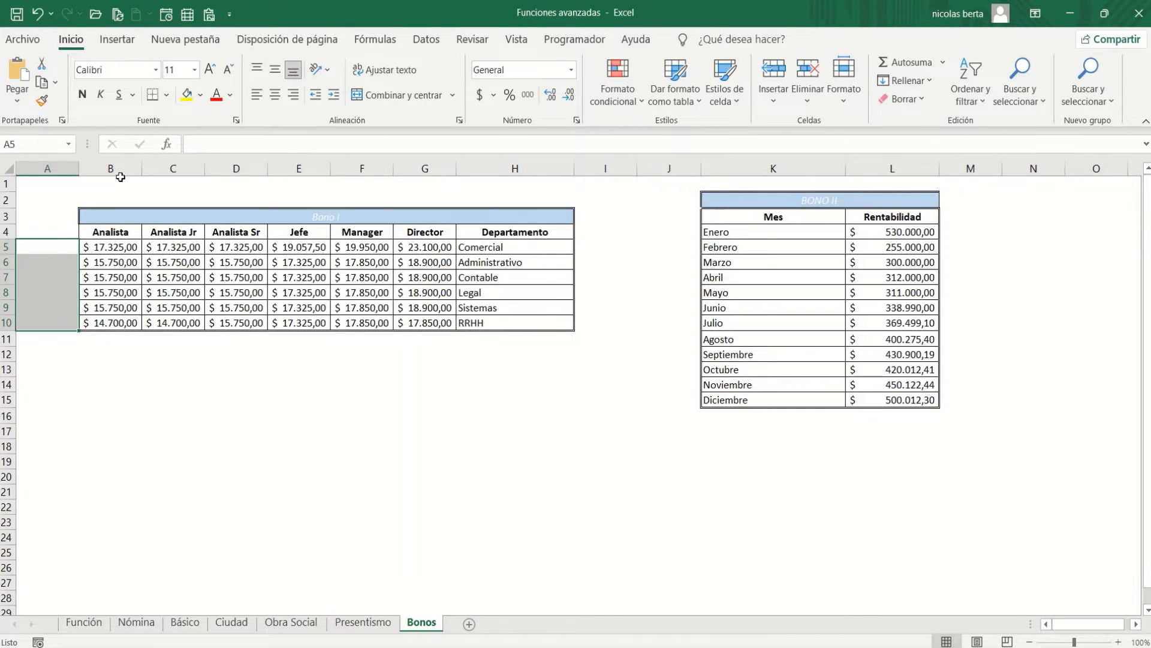
drag(113, 169, 428, 163)
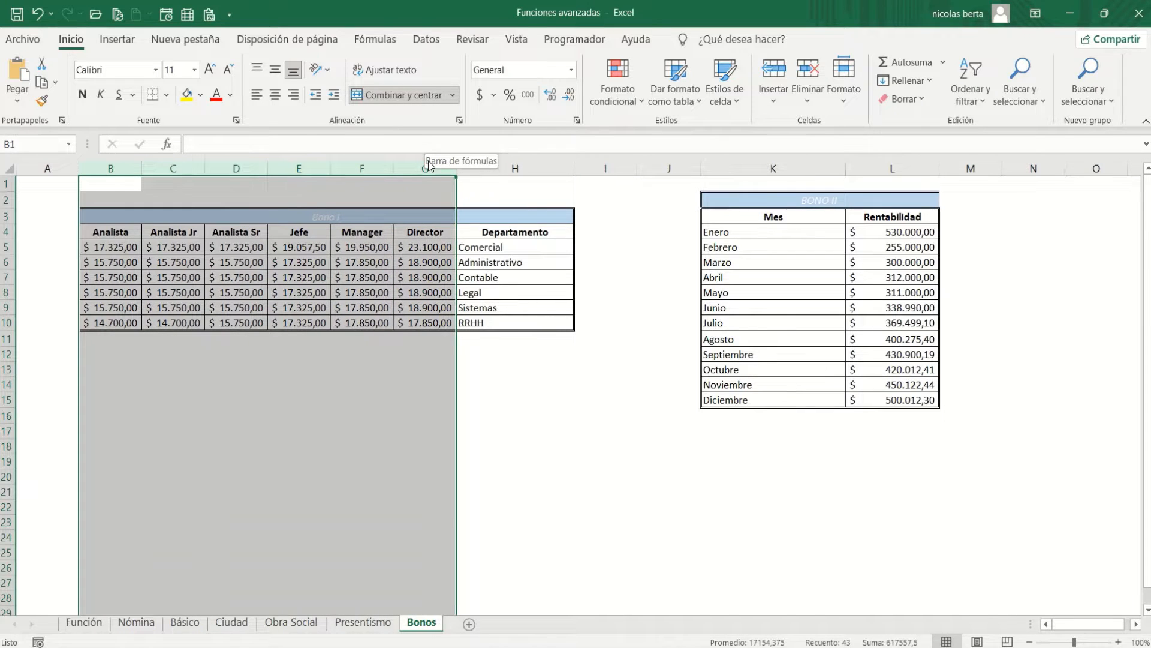
drag(524, 246, 531, 326)
drag(33, 247, 72, 325)
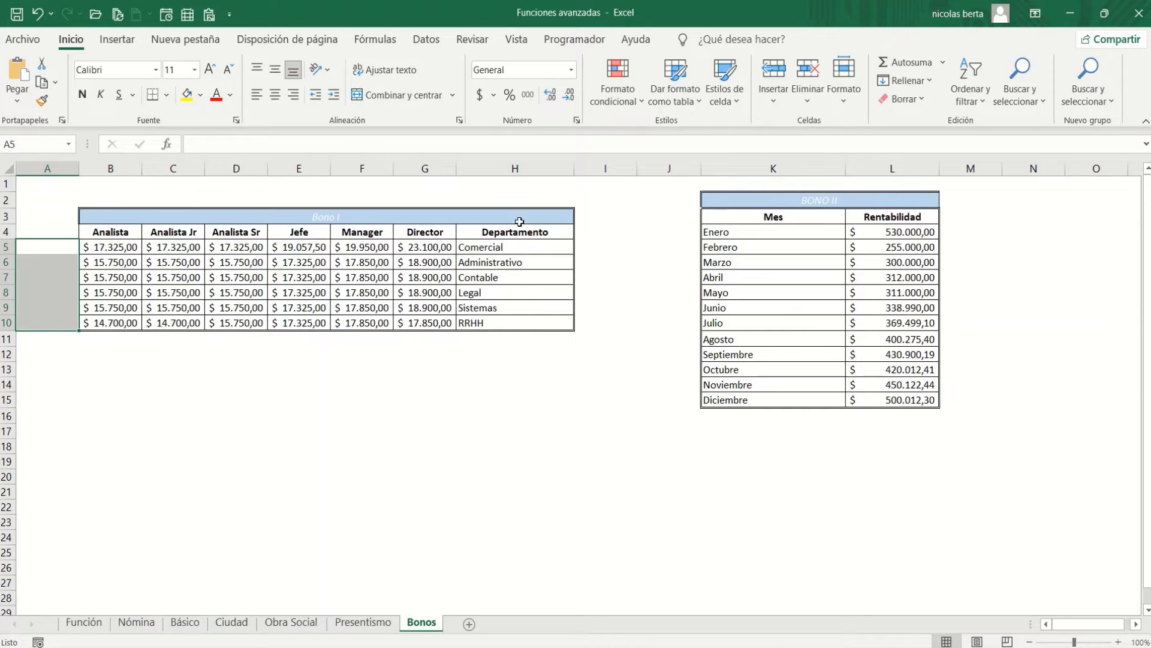
drag(500, 244, 522, 332)
click(522, 332)
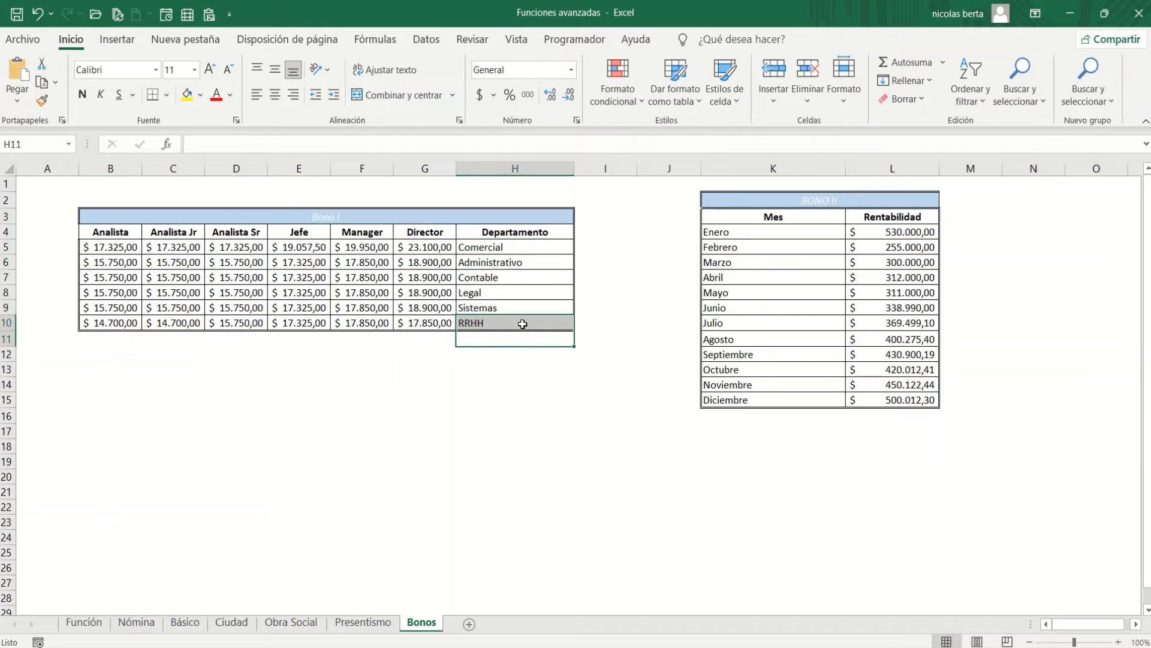
Review the ranges for a two-way lookup: departments H5:H10, amounts B5:G10 and positions B4:G4
drag(506, 250, 508, 318)
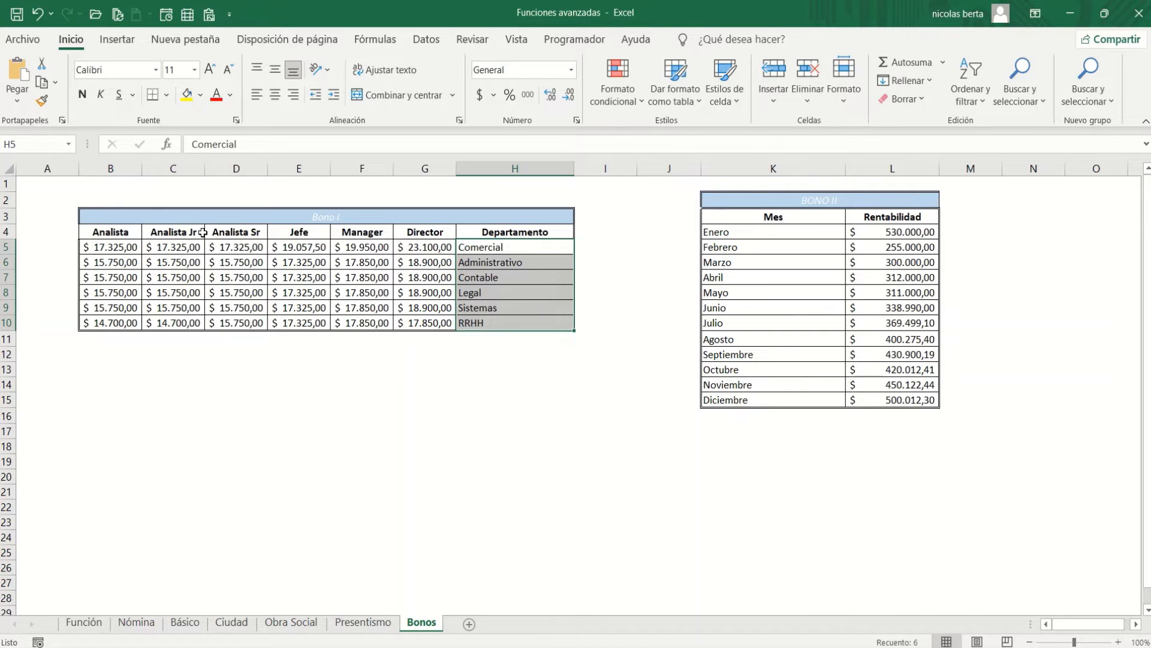
drag(116, 243, 434, 323)
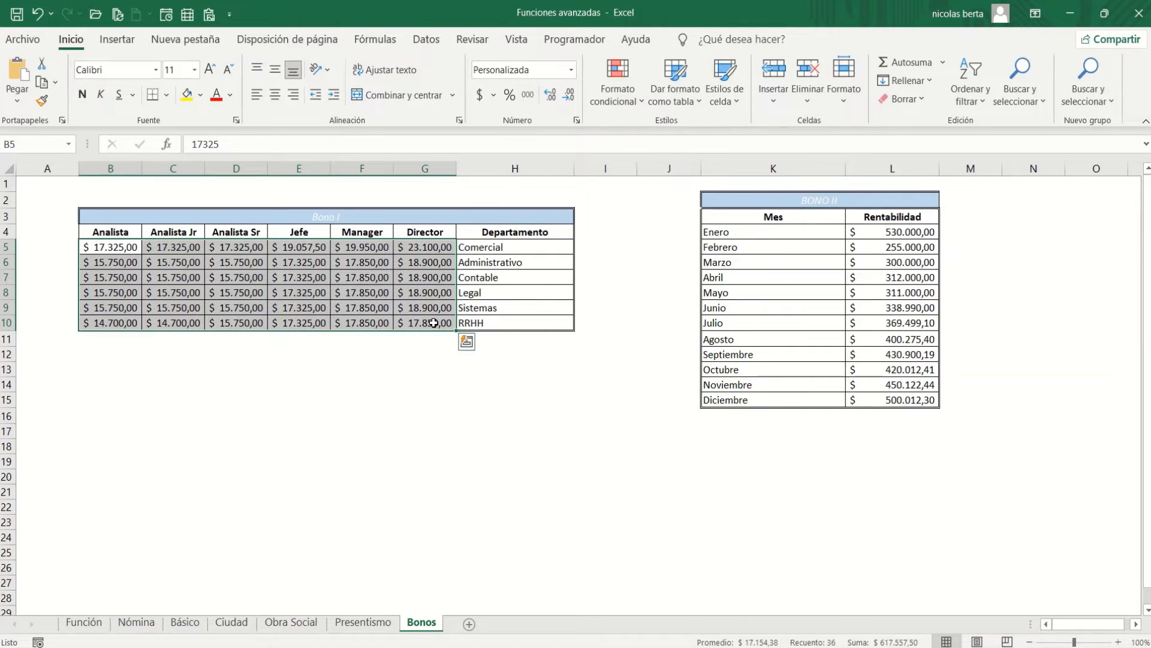
click(5, 231)
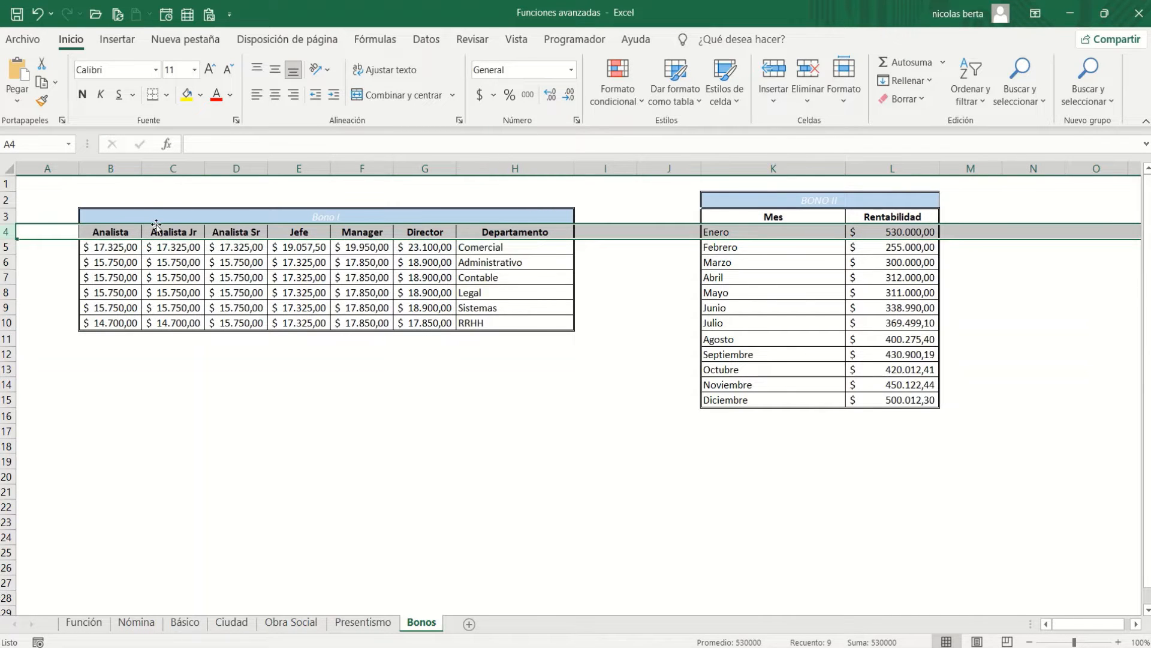
drag(120, 232, 411, 232)
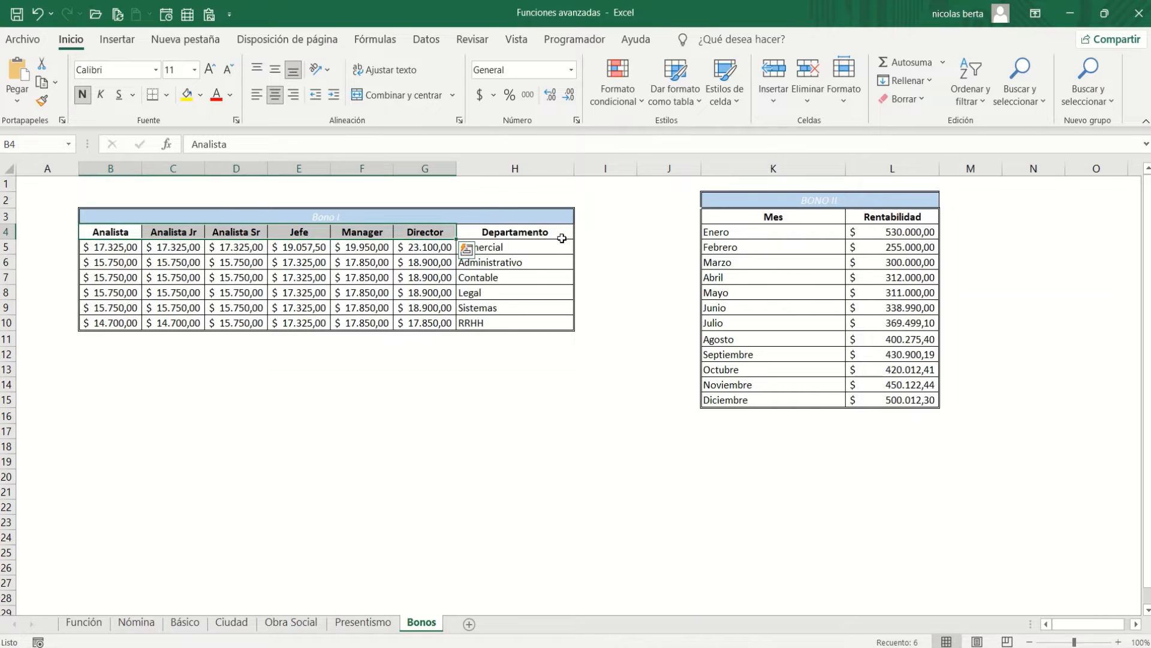
click(518, 243)
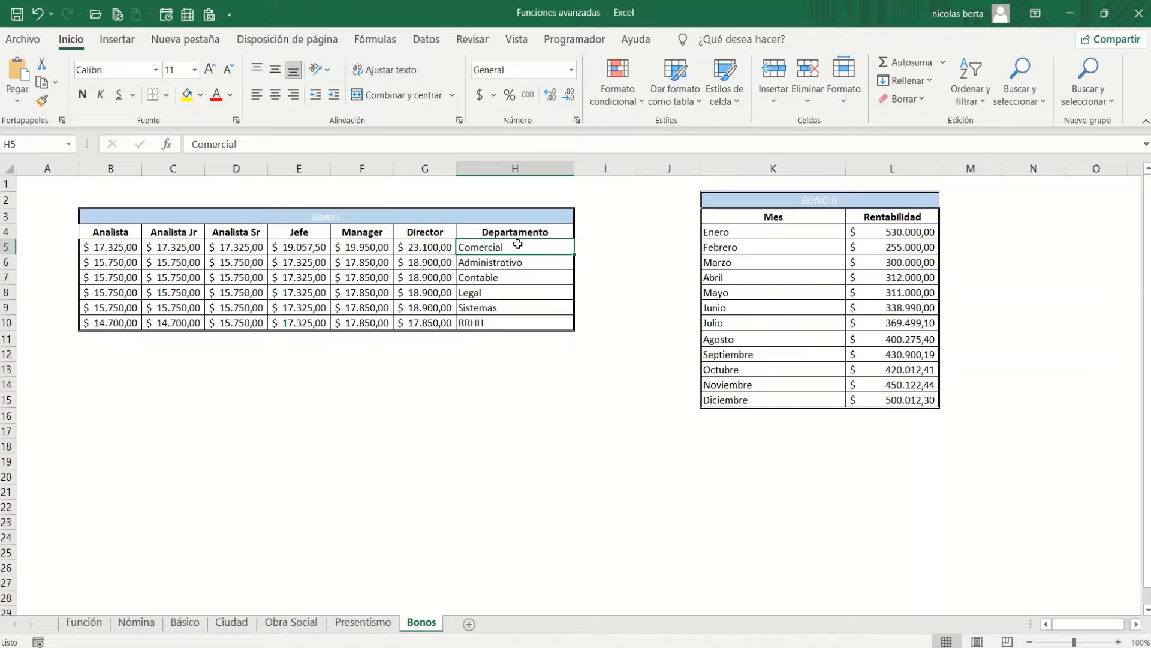
key(ctrl+shift+Down)
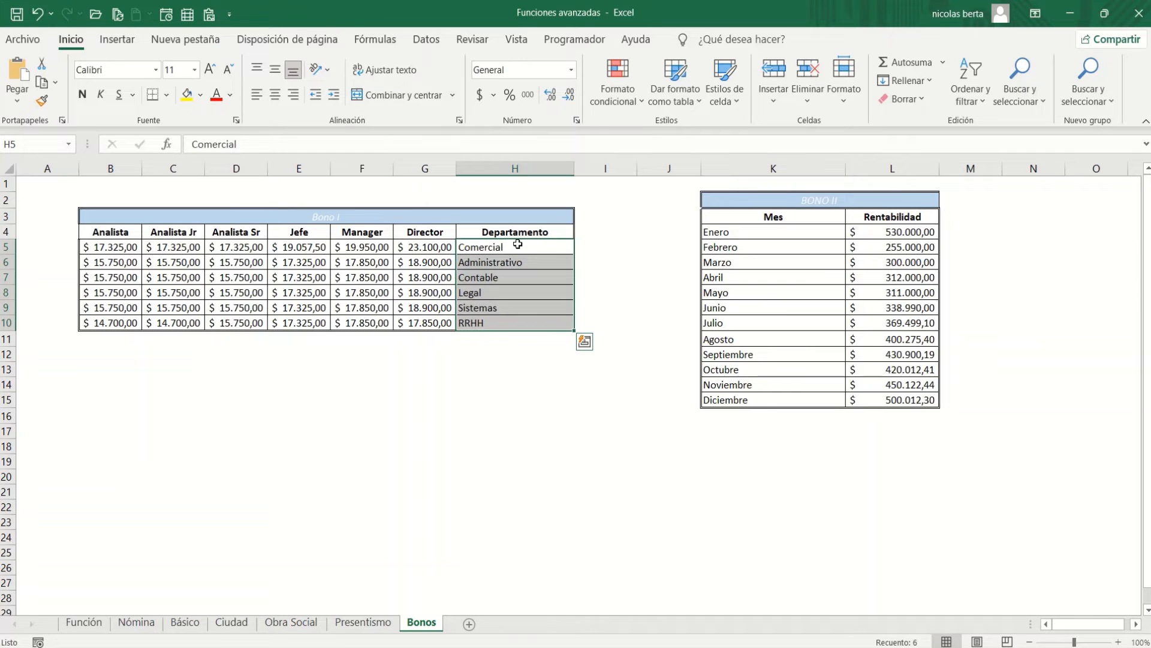
Start an INDICE formula in cell S9, under Bono I, on the Nómina sheet
key(ctrl+Page_Up)
key(ctrl+Page_Up)
key(ctrl+Page_Up)
key(ctrl+Page_Up)
key(ctrl+Page_Up)
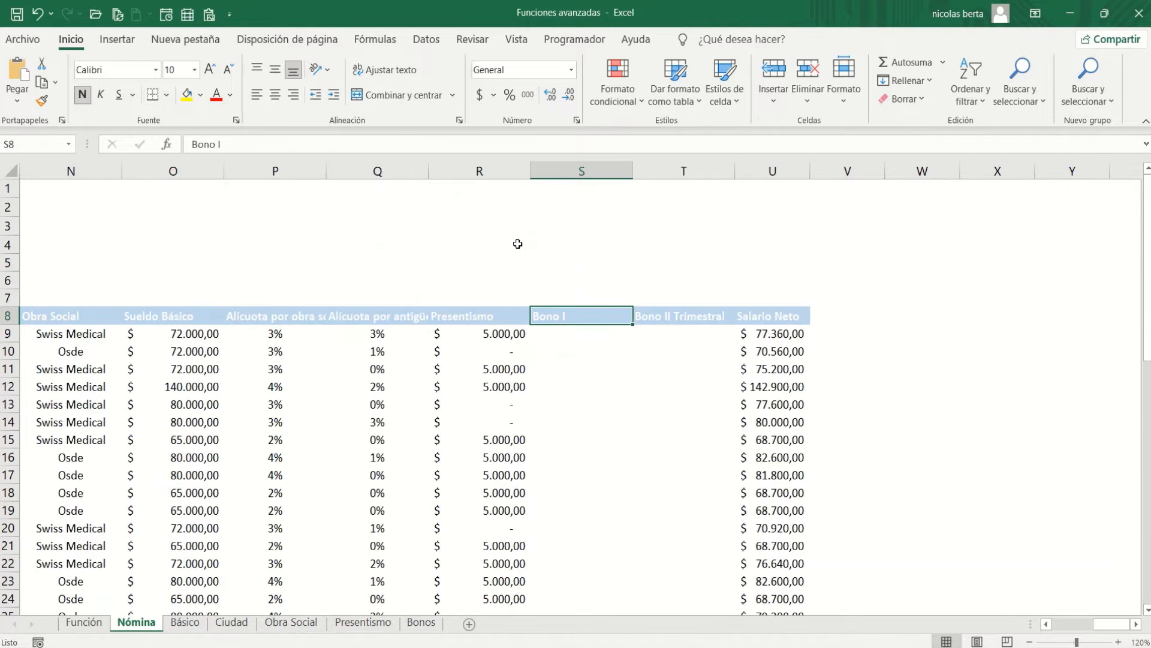
click(586, 332)
click(247, 143)
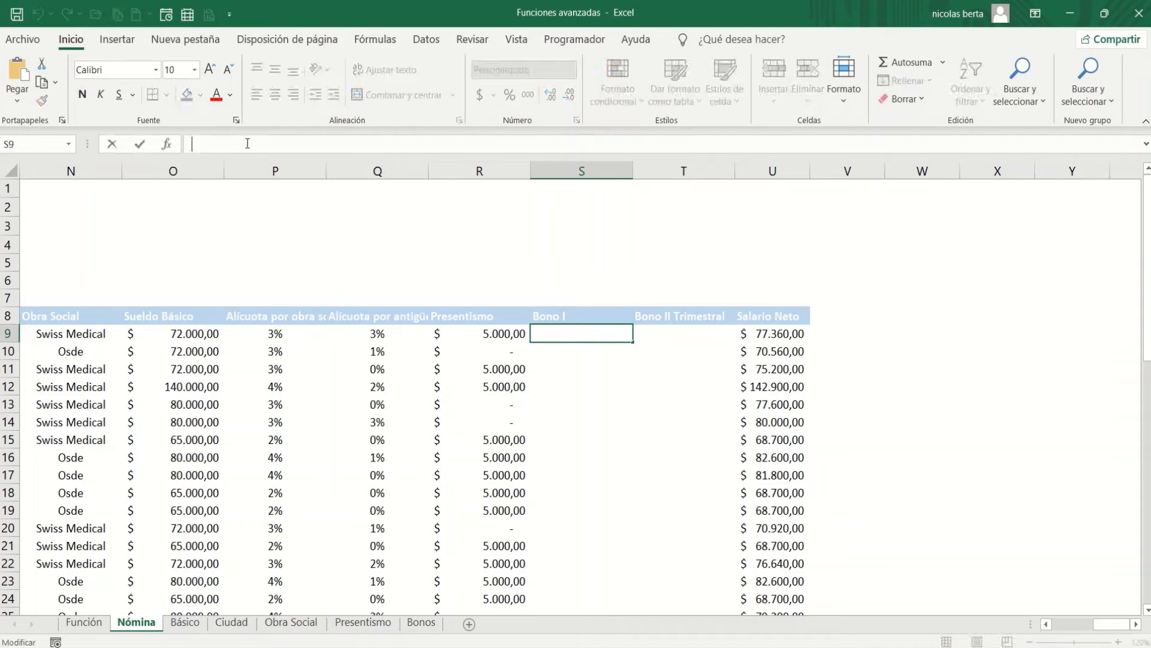
text(=INDICE()
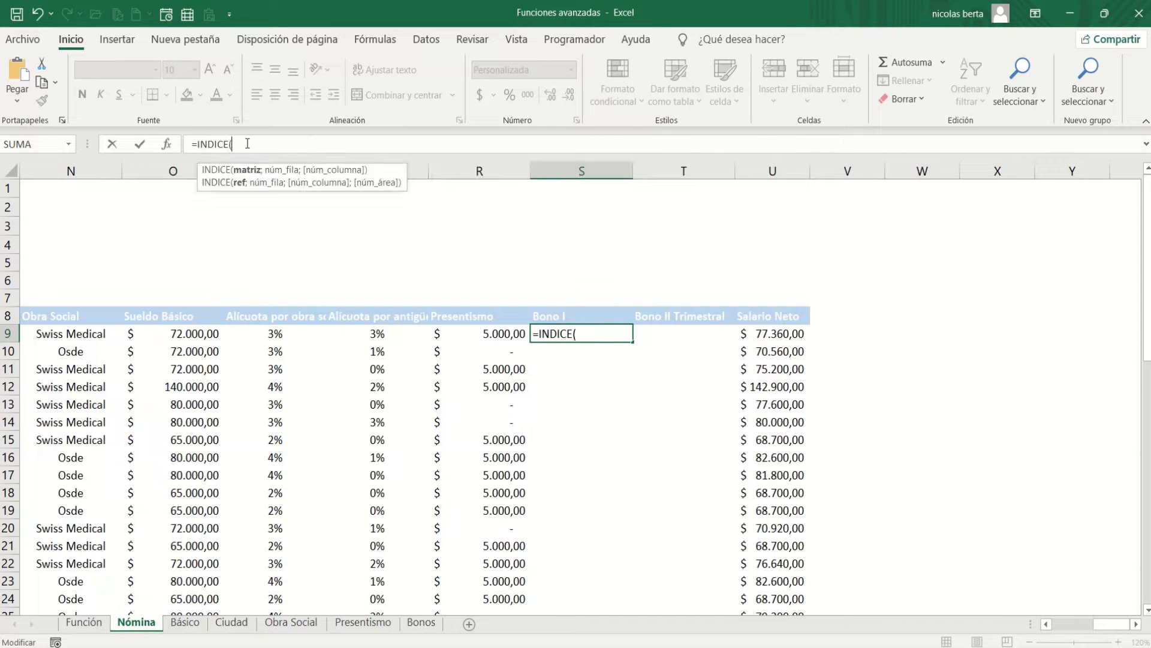
Set the INDICE matrix to the Bono I amounts as the absolute reference Bonos!$B$5:$G$10
key(ctrl+Page_Down)
key(ctrl+Page_Down)
key(ctrl+Page_Down)
key(ctrl+Page_Down)
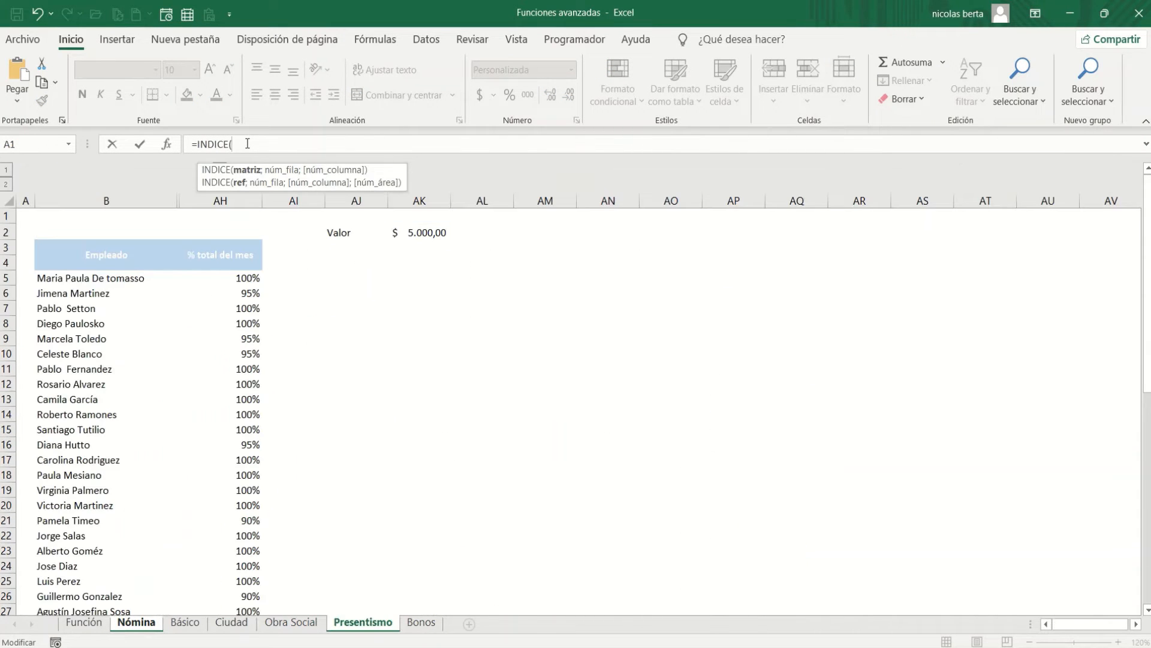
key(ctrl+Page_Down)
drag(126, 247, 438, 321)
key(F4)
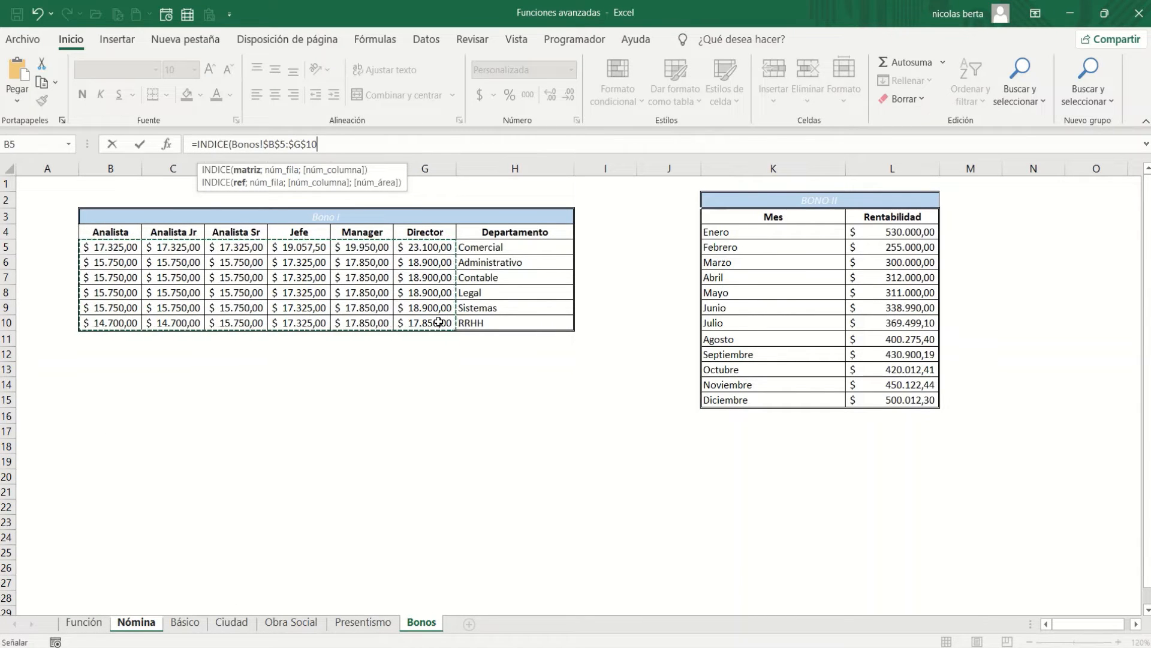
text(;)
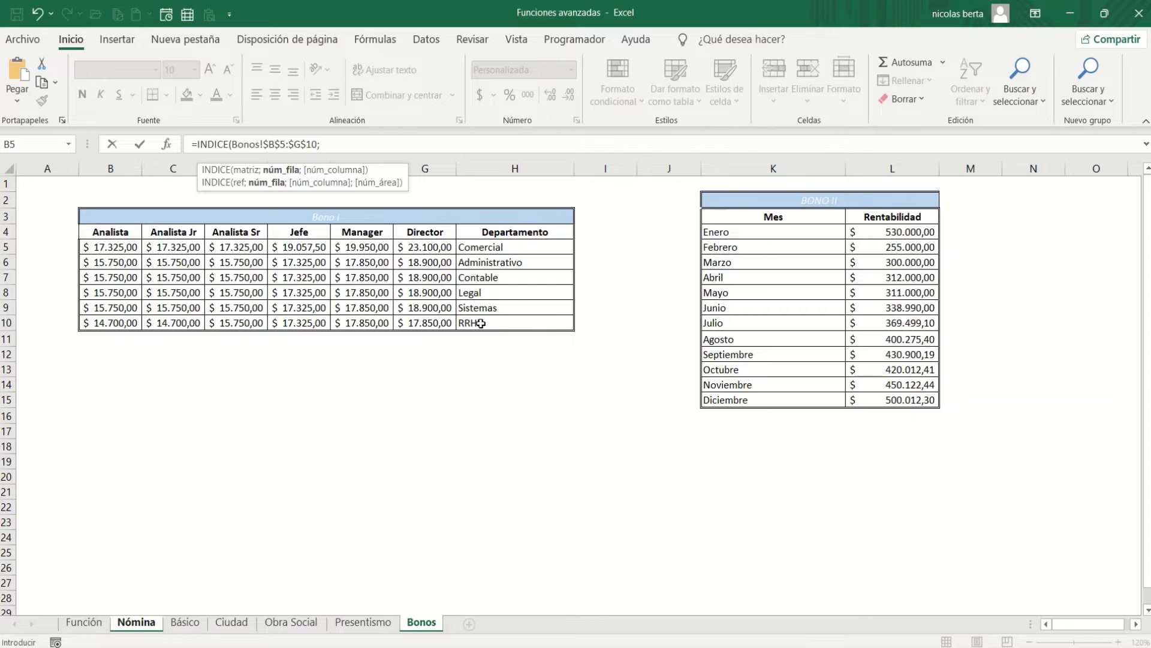
Nest COINCIDIR as the INDICE row argument, with the employee's position in Nómina!H9 as the lookup value
text(COI)
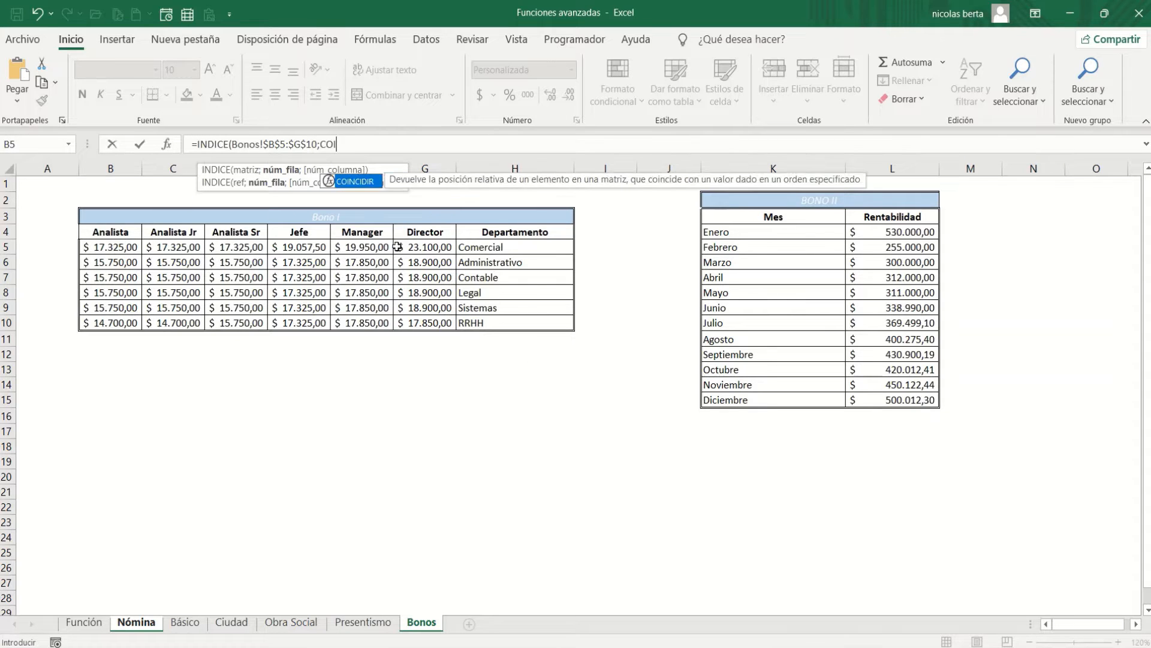
text(NCIDIR()
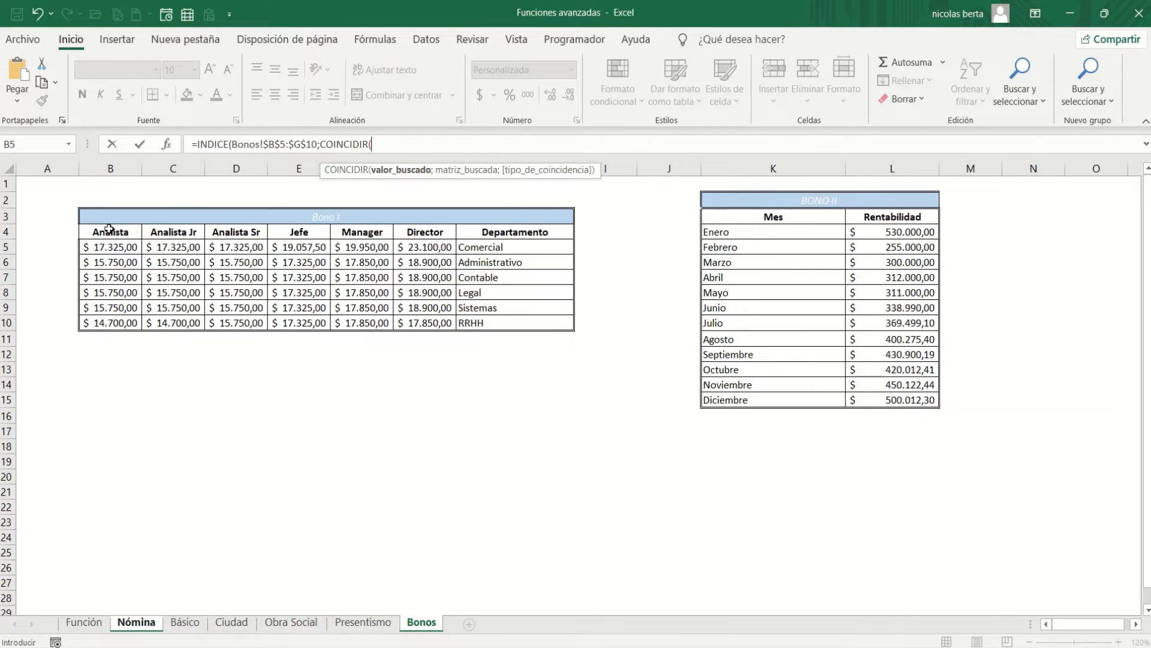
key(ctrl+Page_Up)
key(ctrl+Page_Up)
key(ctrl+Page_Up)
key(ctrl+Page_Up)
key(ctrl+Page_Up)
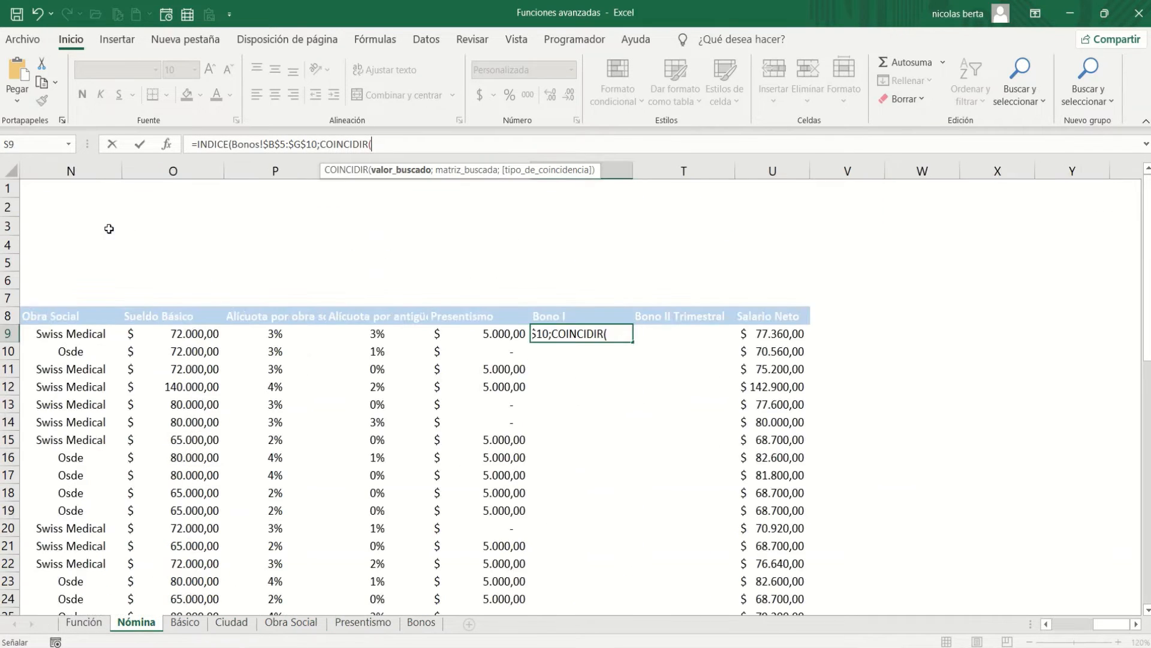
click(92, 334)
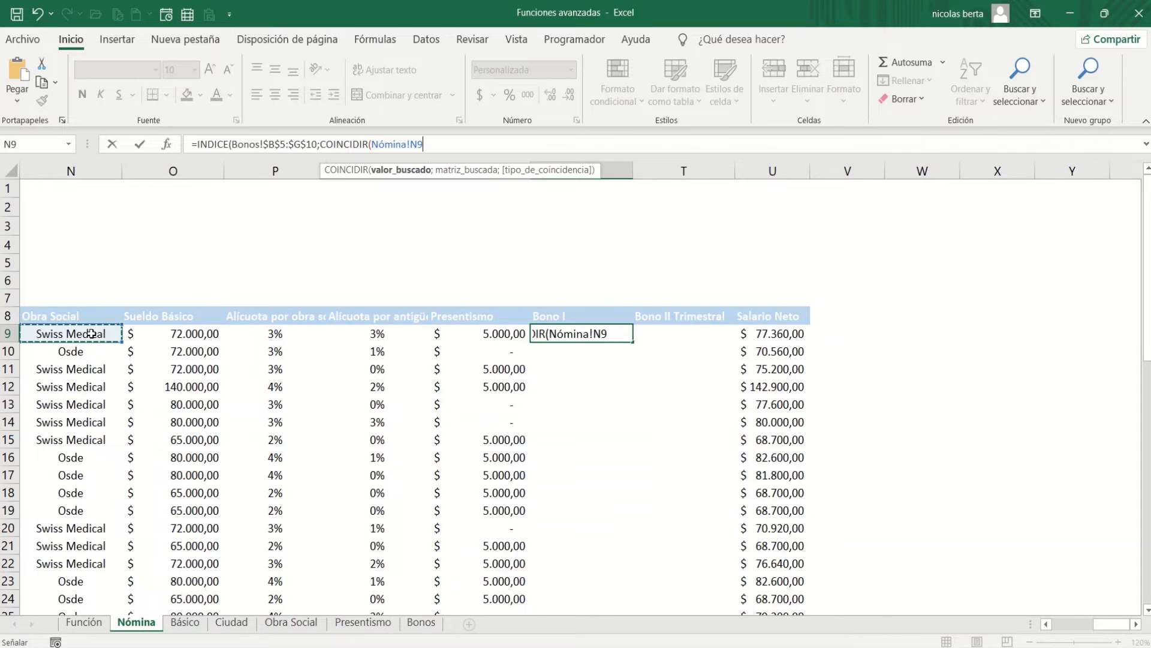
key(Left)
key(Left)
key(Left)
key(Left)
key(Left)
key(Left)
key(Left)
key(Right)
key(Right)
key(Right)
key(Right)
key(Right)
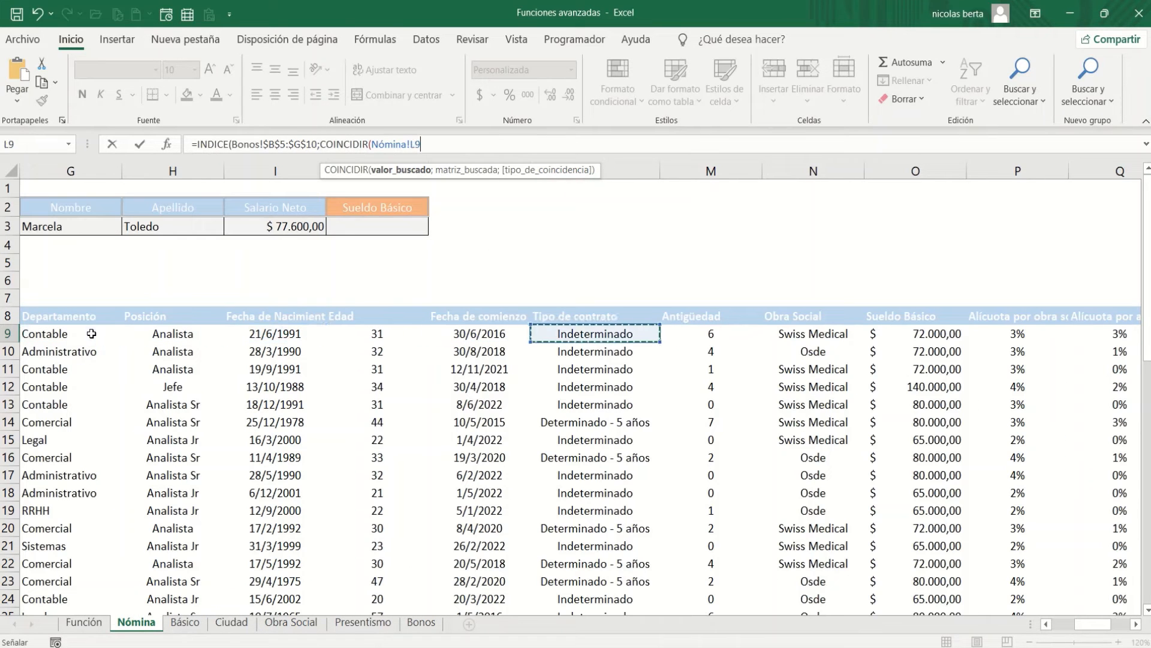
key(Left)
key(Left)
key(Left)
key(Left)
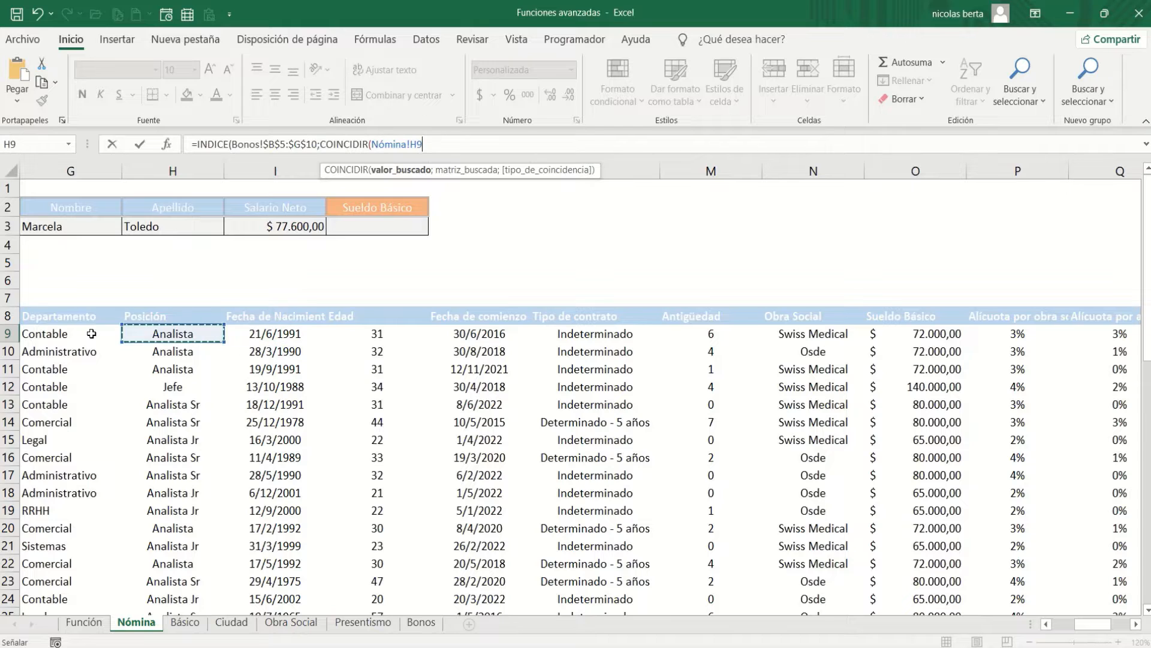
text(;)
Complete the COINCIDIR with the position headings Bonos!$B$4:$G$4 as the absolute lookup array and 0 as the match type
key(ctrl+Page_Down)
key(ctrl+Page_Down)
key(ctrl+Page_Down)
key(ctrl+Page_Down)
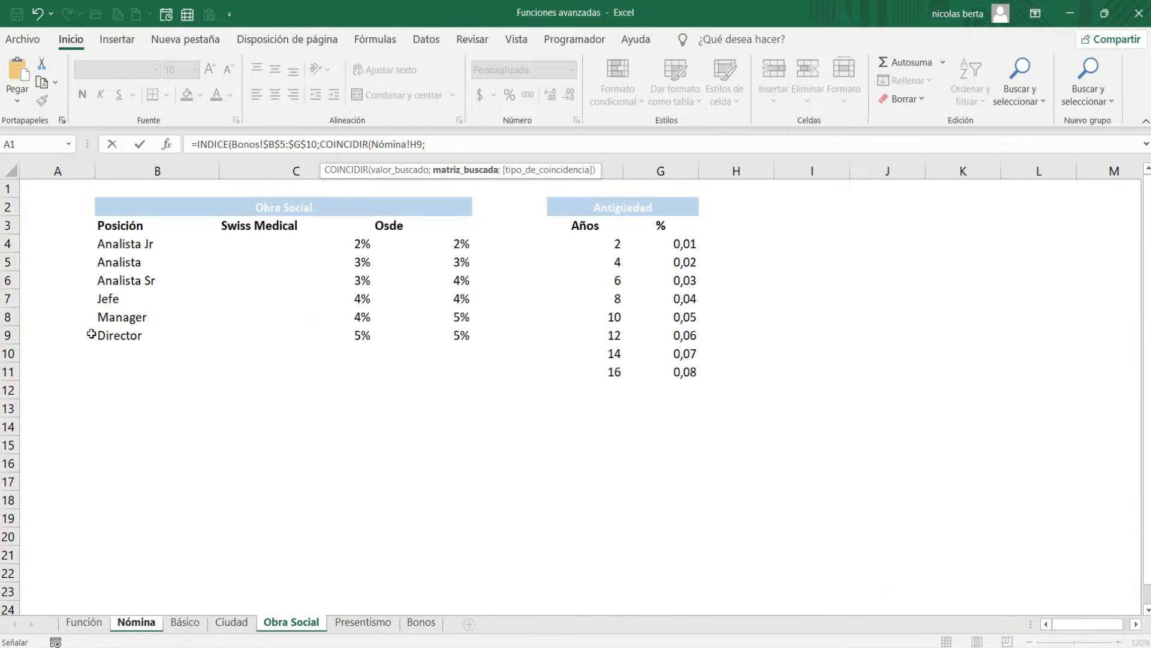
key(ctrl+Page_Down)
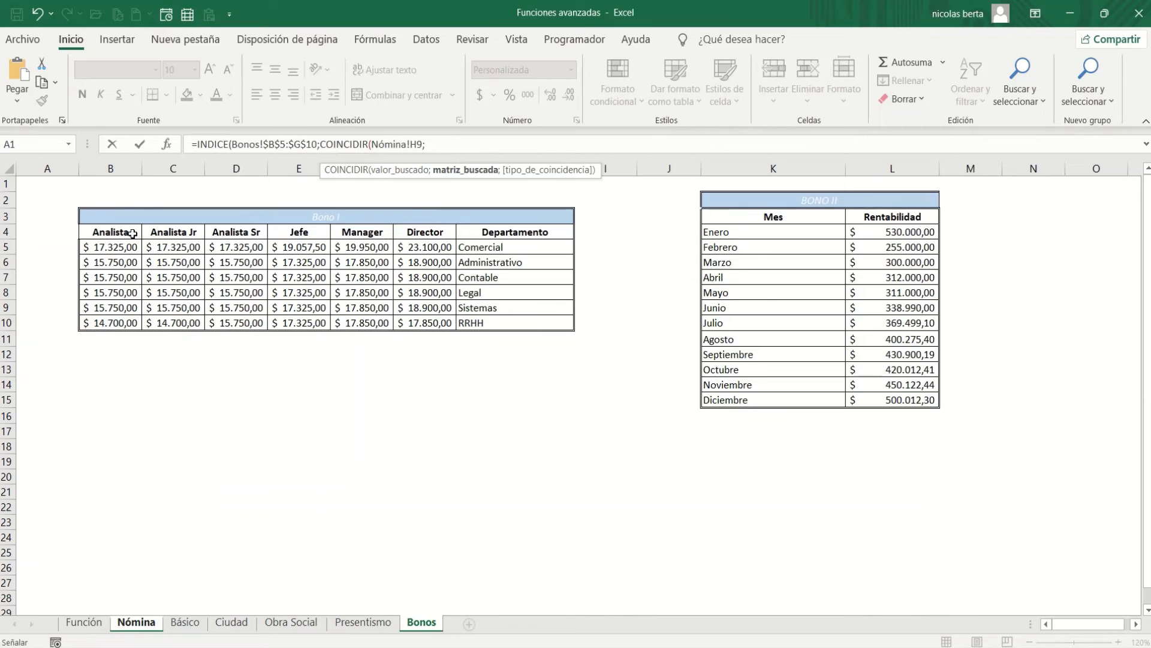
drag(129, 233, 131, 233)
key(shift+Right)
key(shift+Right)
key(shift+Right)
key(shift+Right)
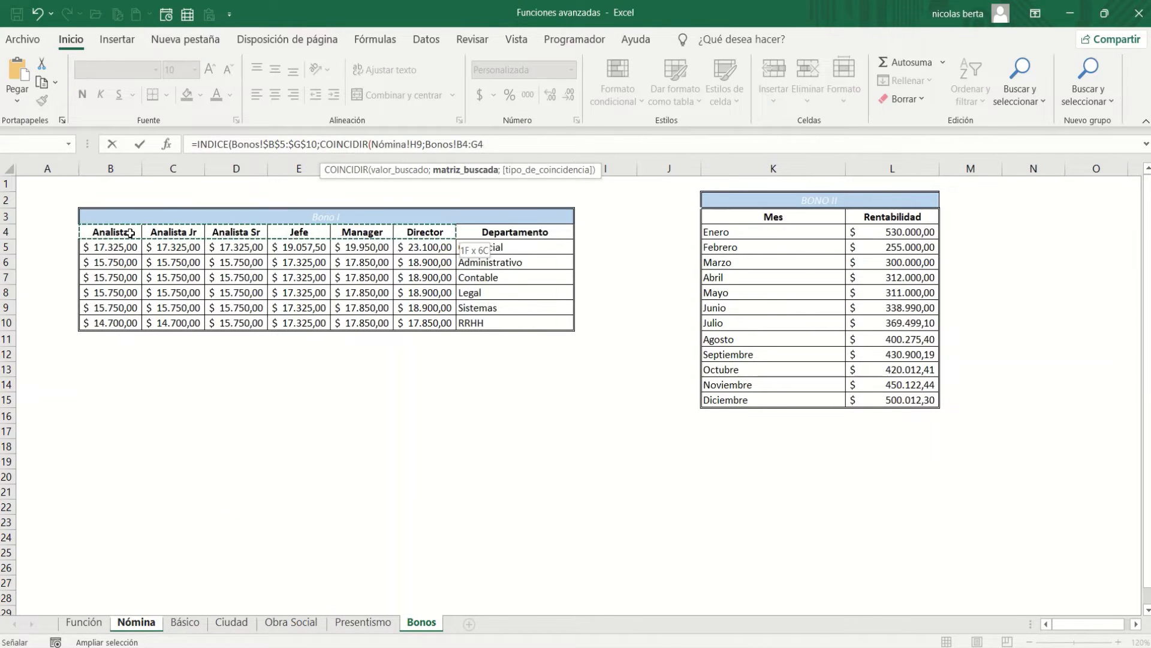
key(F4)
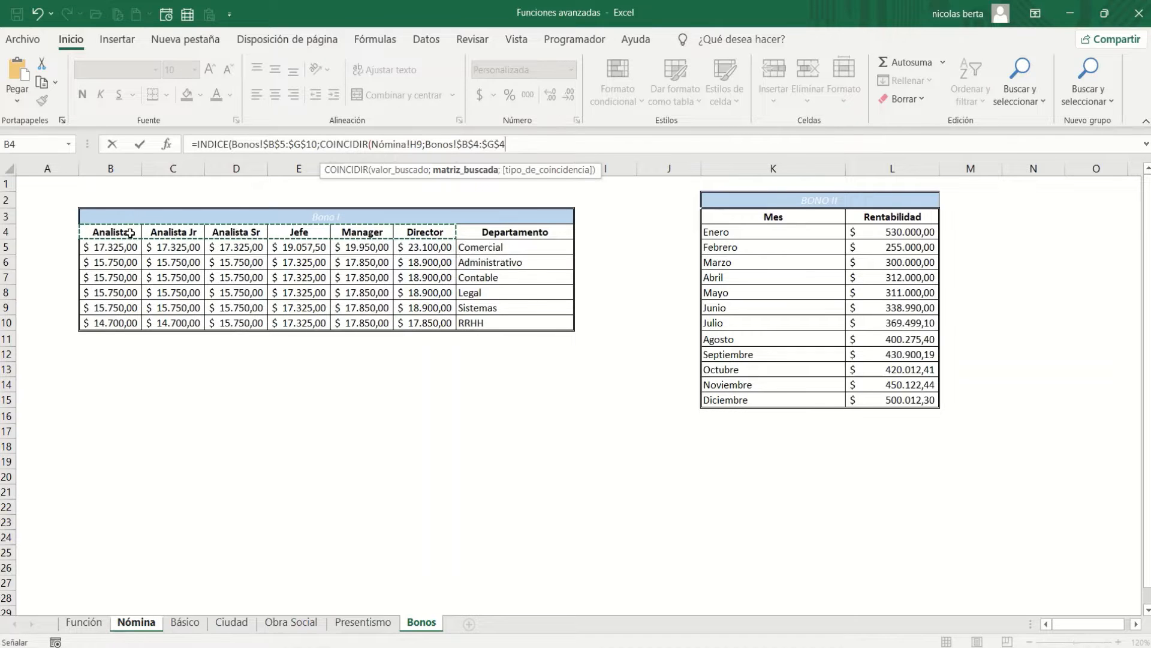
text(;0))
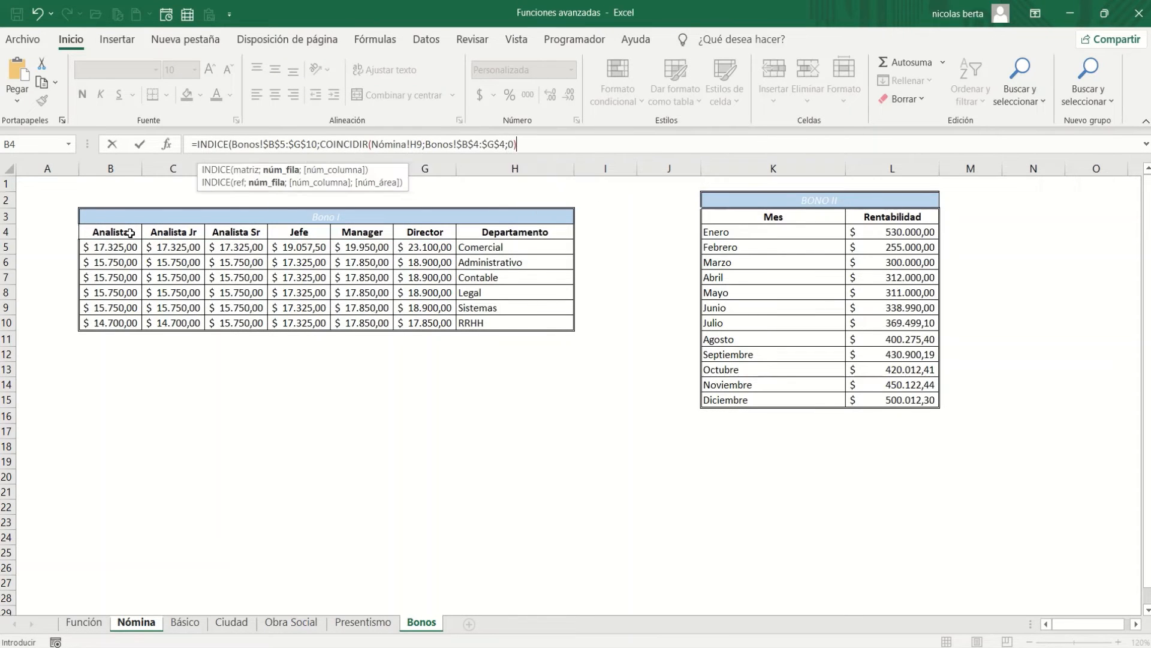
Nest a second COINCIDIR as the INDICE column argument, with the employee's department in Nómina!G9 as the lookup value
text(;)
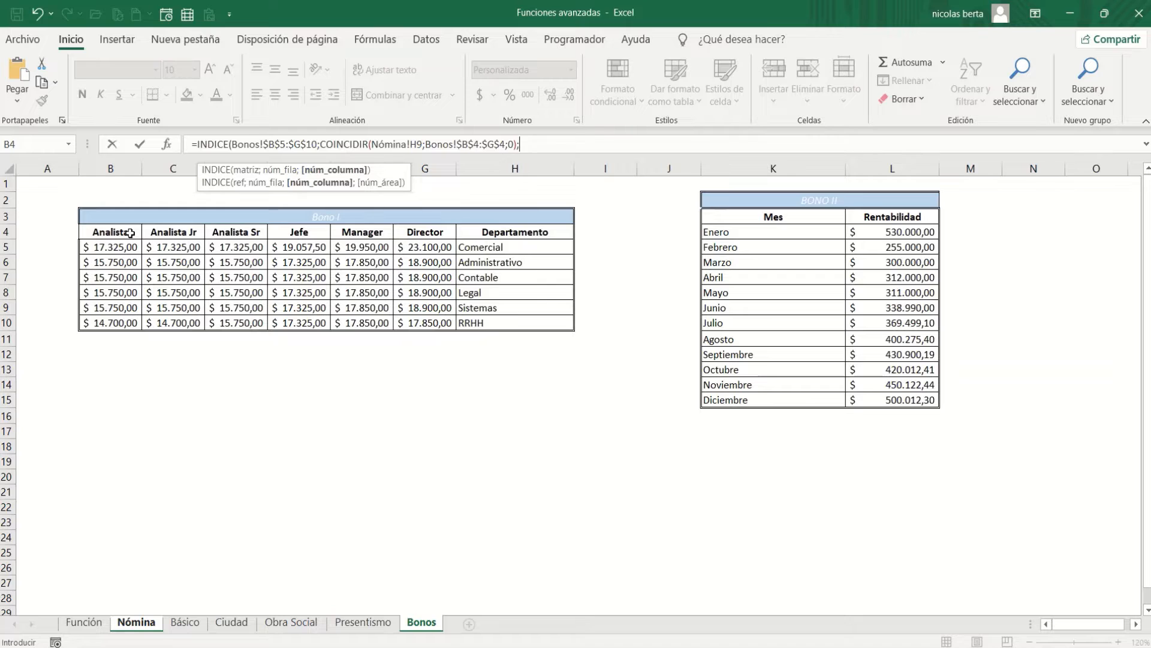
text(COINCIDI)
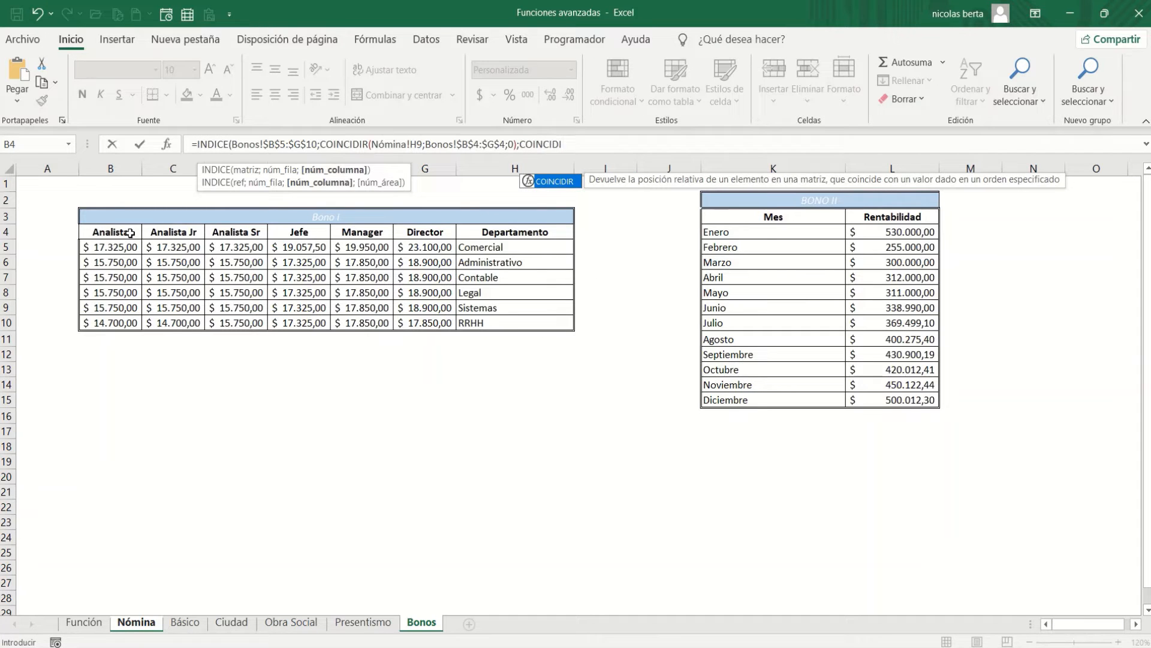
text(R()
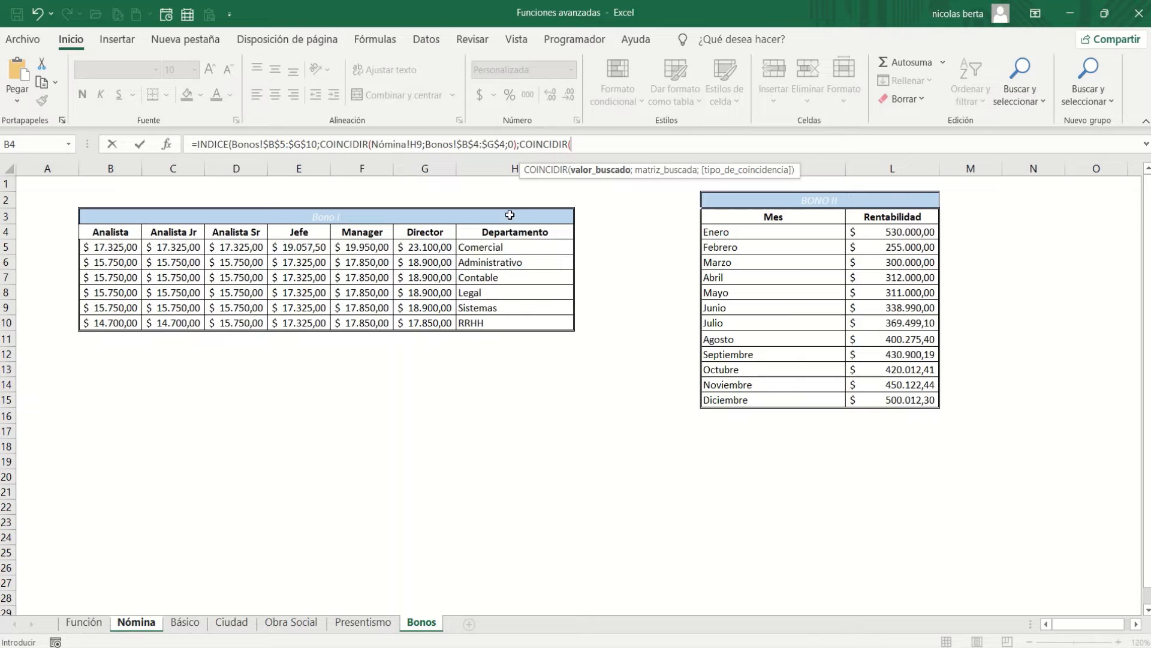
key(ctrl+Page_Up)
key(ctrl+Page_Up)
key(ctrl+Page_Up)
key(ctrl+Page_Up)
key(ctrl+Page_Up)
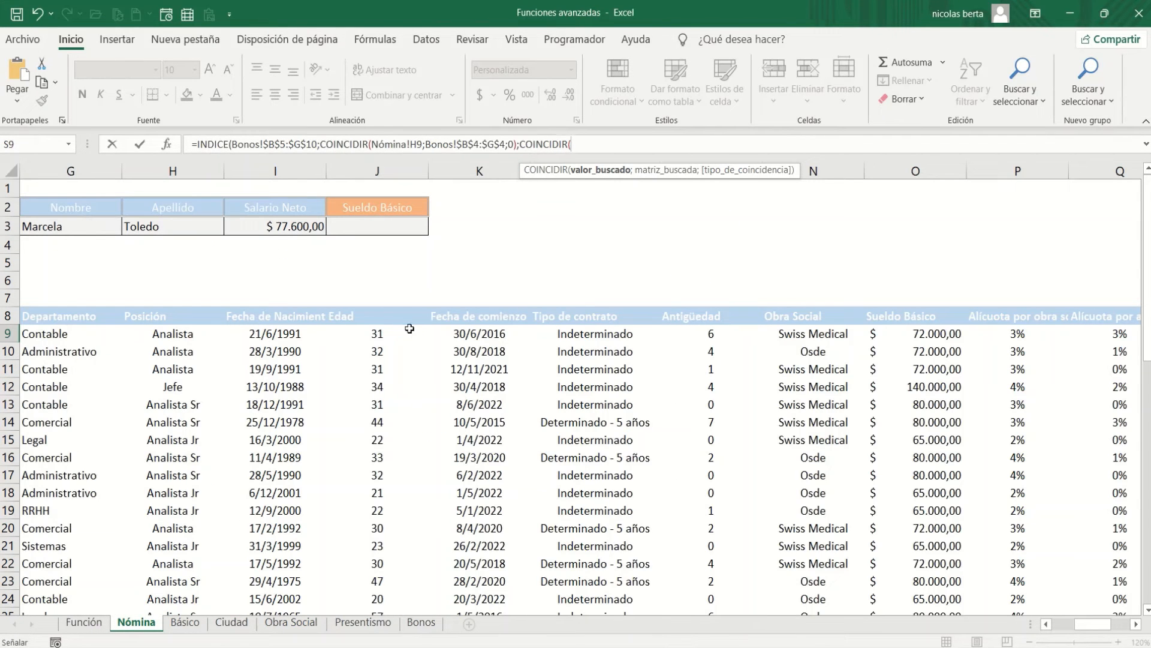
click(69, 333)
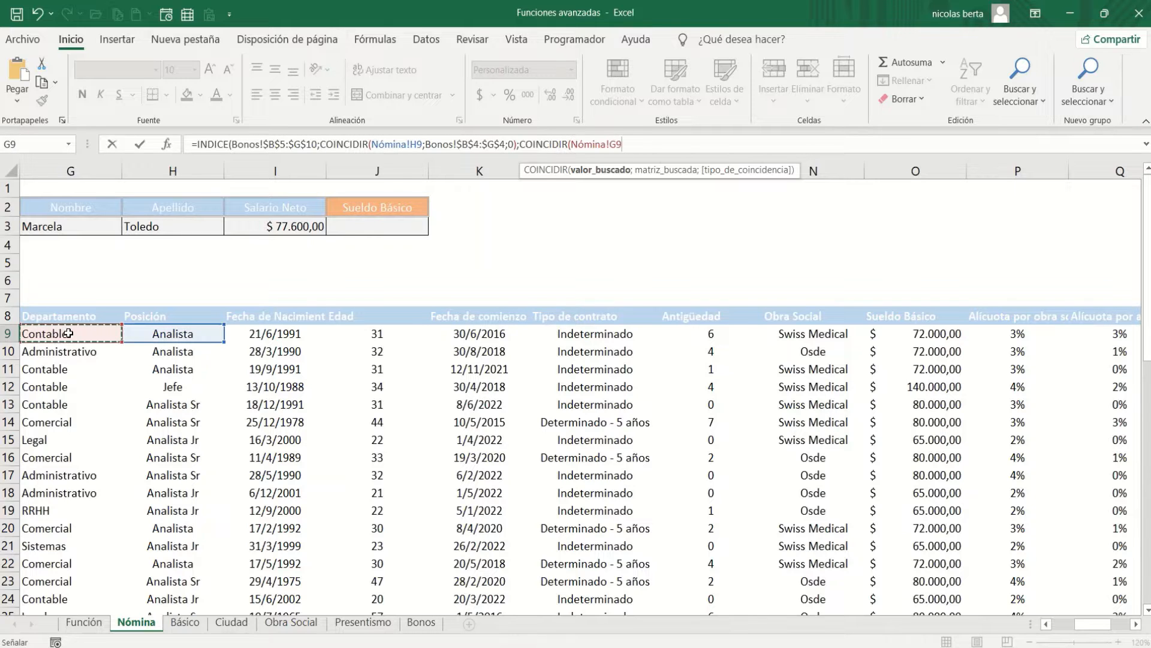
Complete the second COINCIDIR with the departments Bonos!$H$5:$H$10 as the absolute lookup array and match type 0, and enter the formula
text(;)
key(ctrl+Page_Down)
key(ctrl+Page_Down)
key(ctrl+Page_Down)
key(ctrl+Page_Down)
key(ctrl+Page_Down)
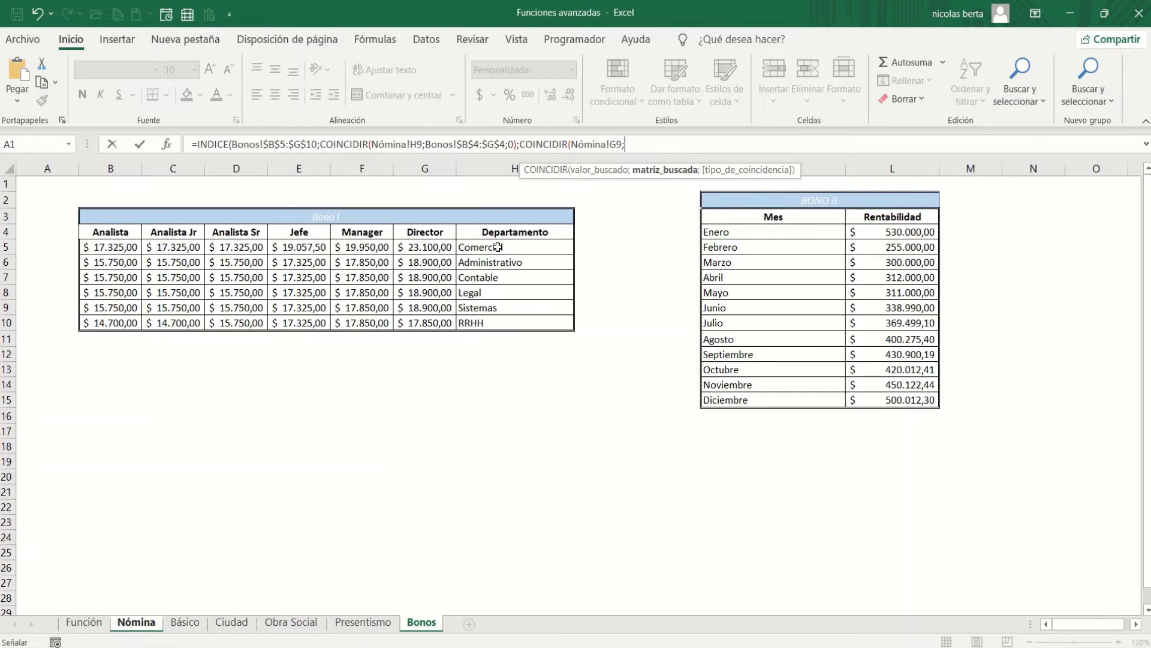
click(498, 246)
key(ctrl+Down)
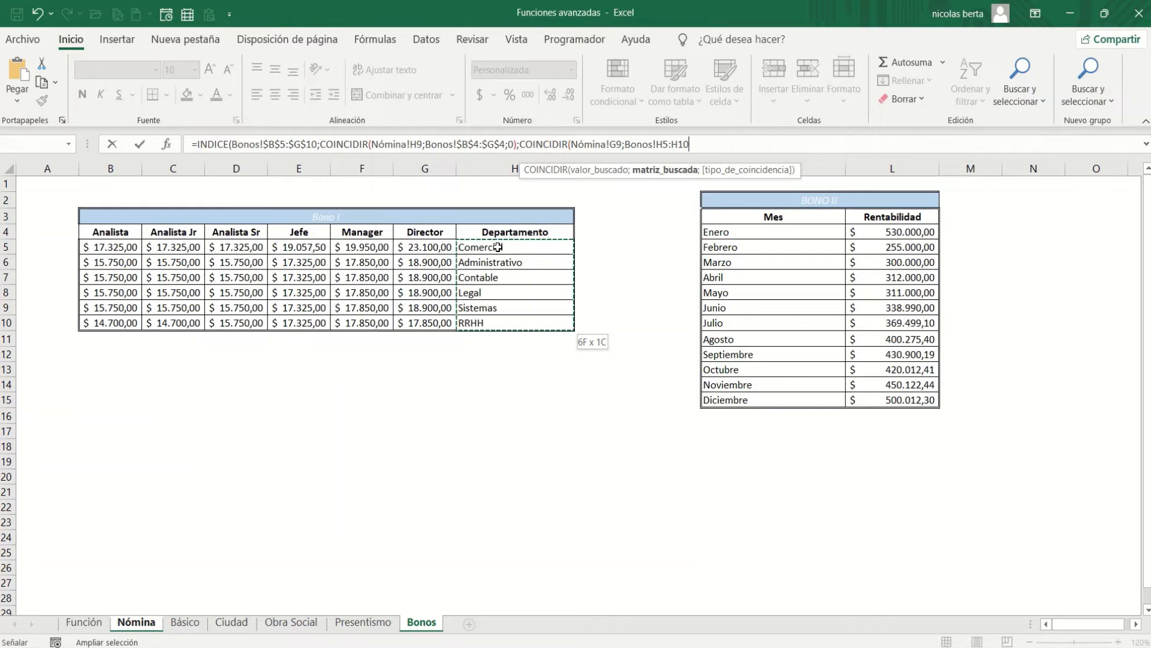
key(F4)
text(;)
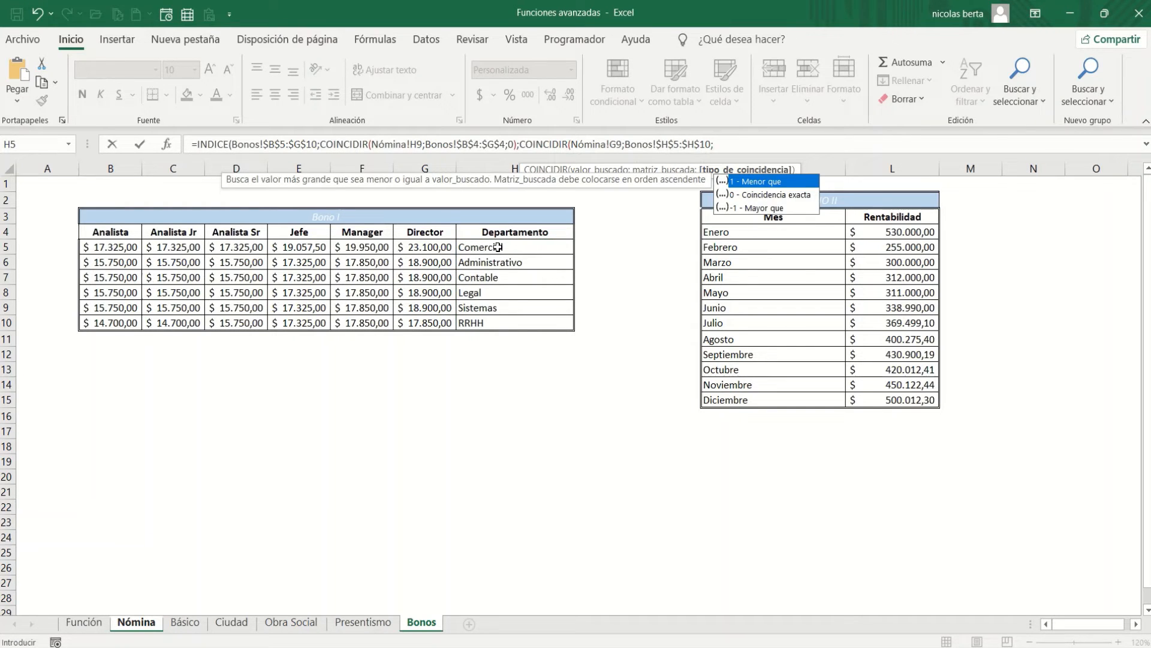
text(0)
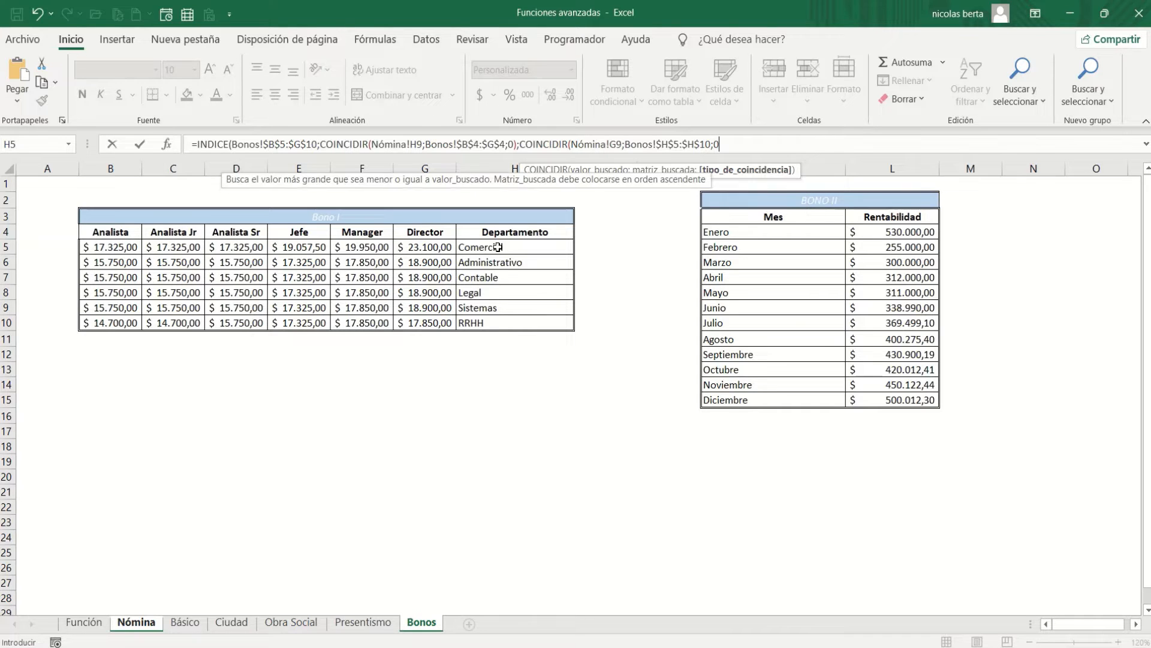
text())
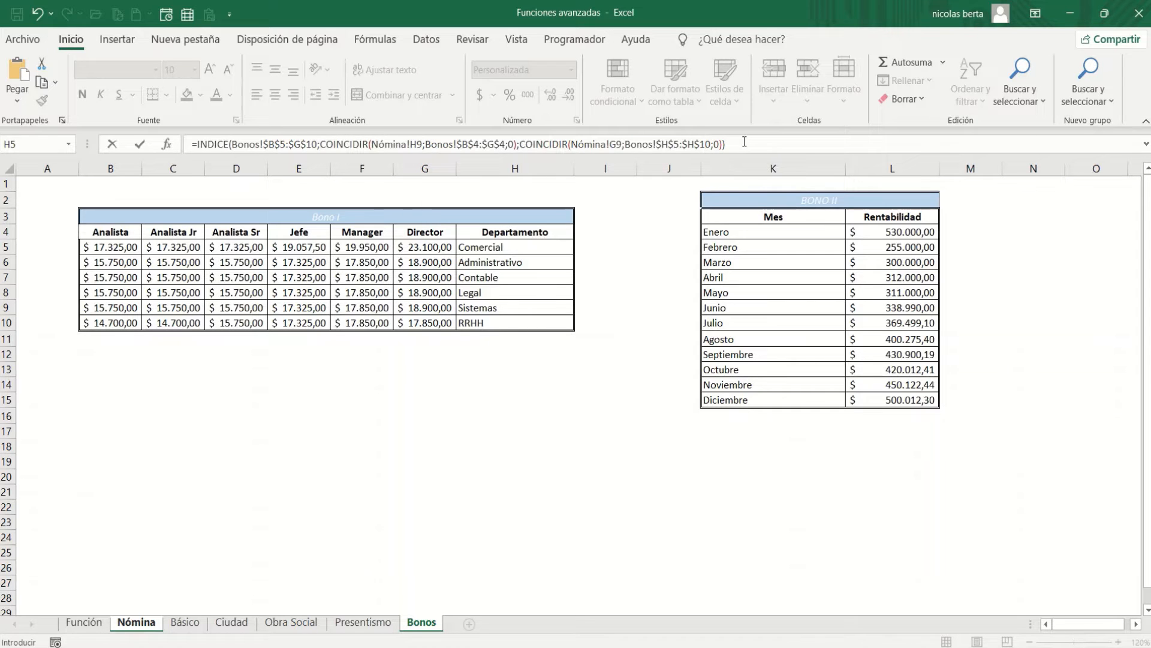
key(Return)
Copy the Bono I formula from S9 down the column to the last employee in row 55
key(Up)
key(ctrl+c)
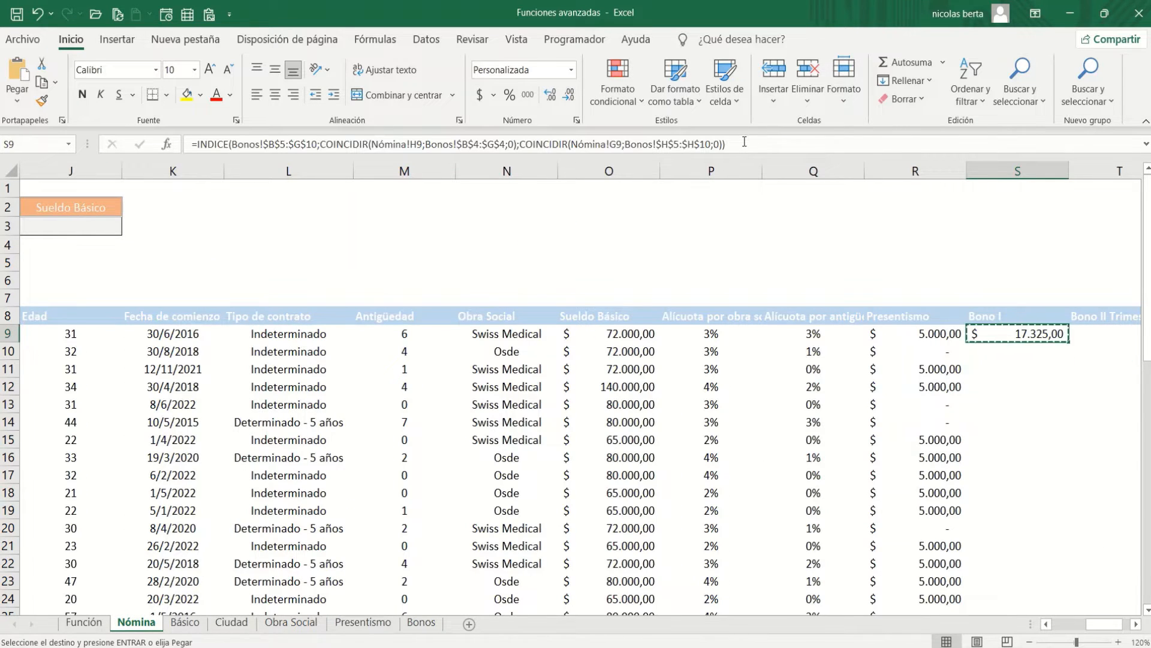
key(Left)
key(ctrl+Down)
key(Right)
key(ctrl+shift+Up)
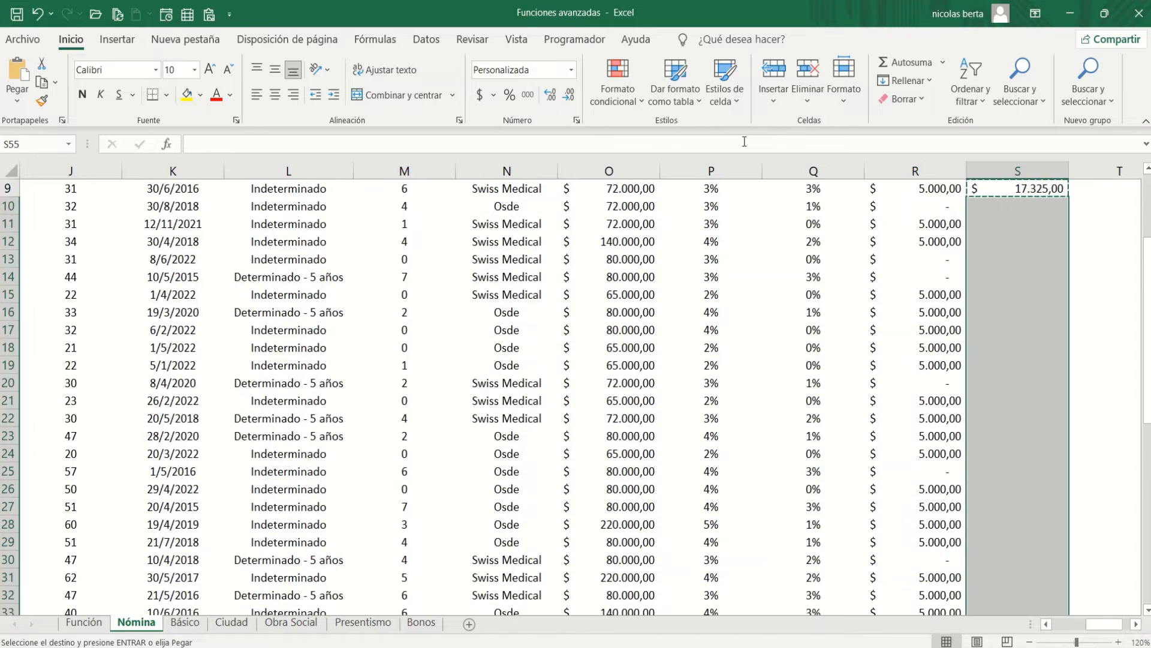
key(ctrl+v)
key(Right)
key(Right)
key(Left)
key(Left)
key(ctrl+Up)
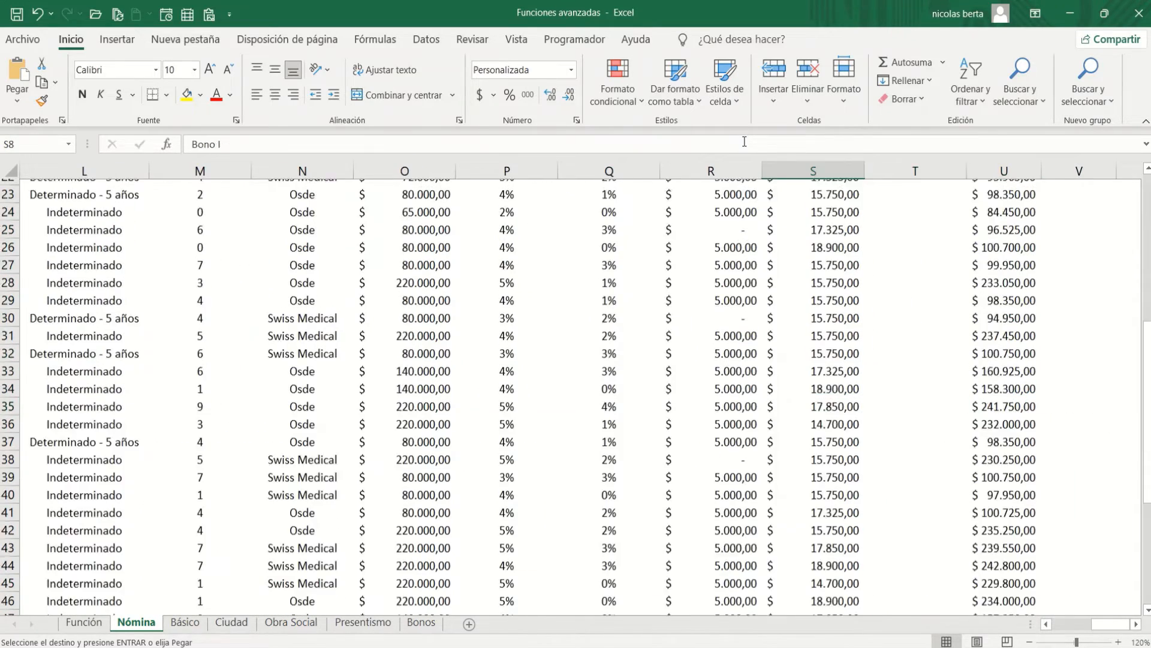
key(Up)
key(Down)
key(Down)
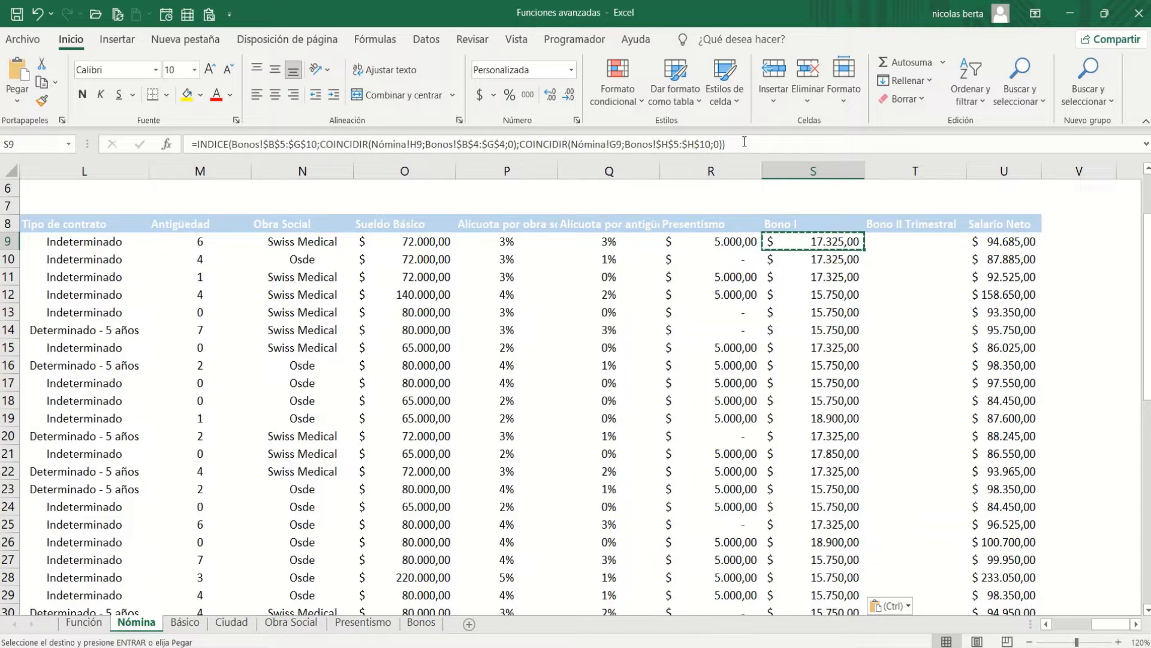
Examine the Bono I table on the Bonos sheet: the amounts in B5:G10, the positions in row 4 and the departments in column H
key(ctrl+Page_Down)
key(ctrl+Page_Down)
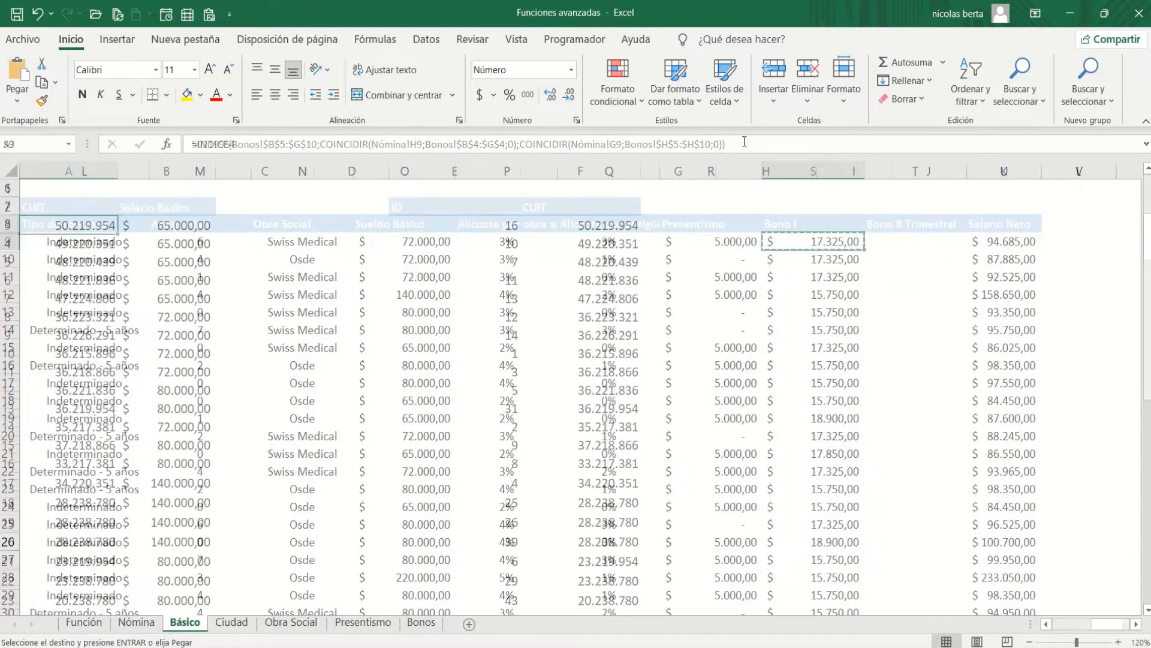
key(ctrl+Page_Down)
key(ctrl+Page_Down)
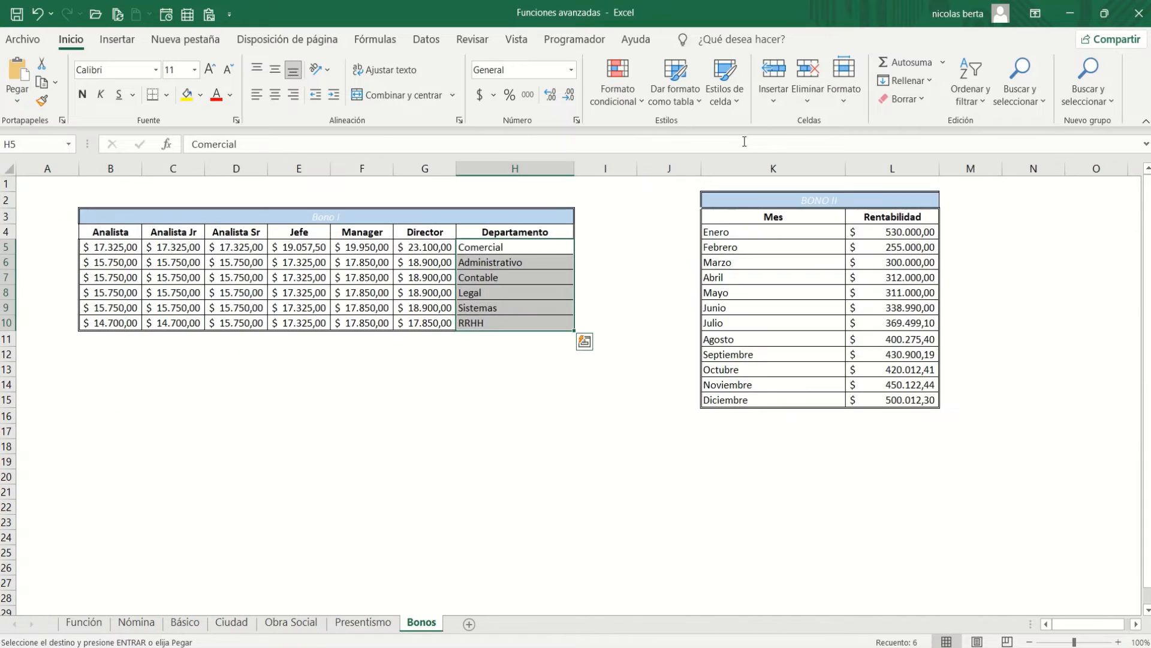
click(282, 227)
drag(131, 247, 444, 323)
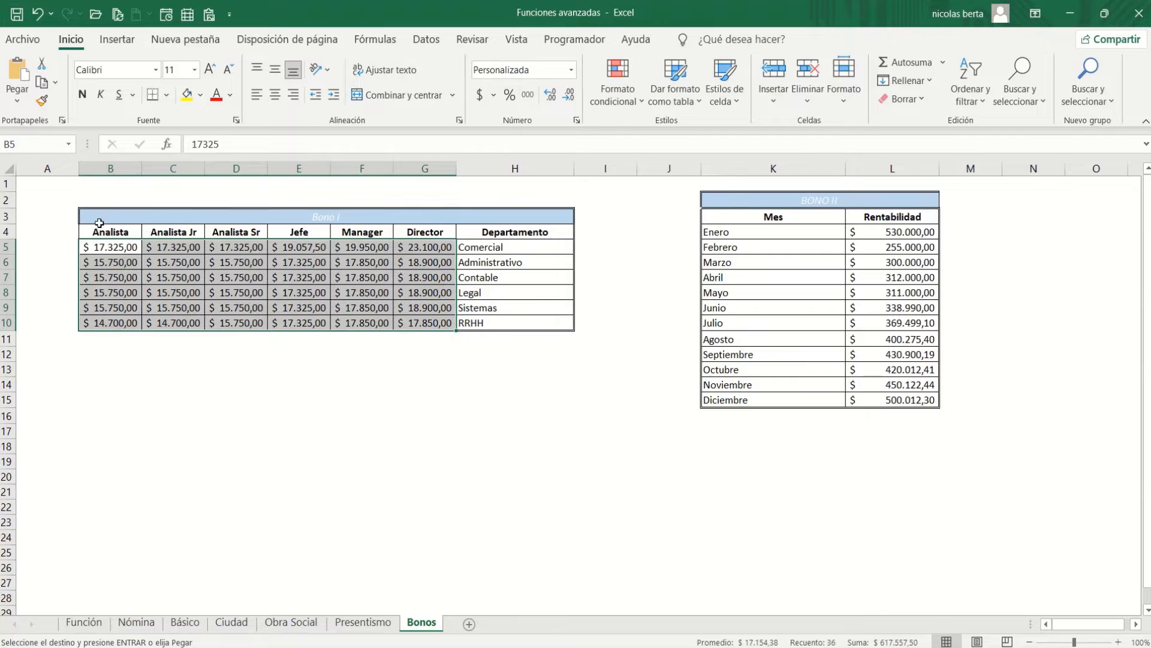
click(5, 232)
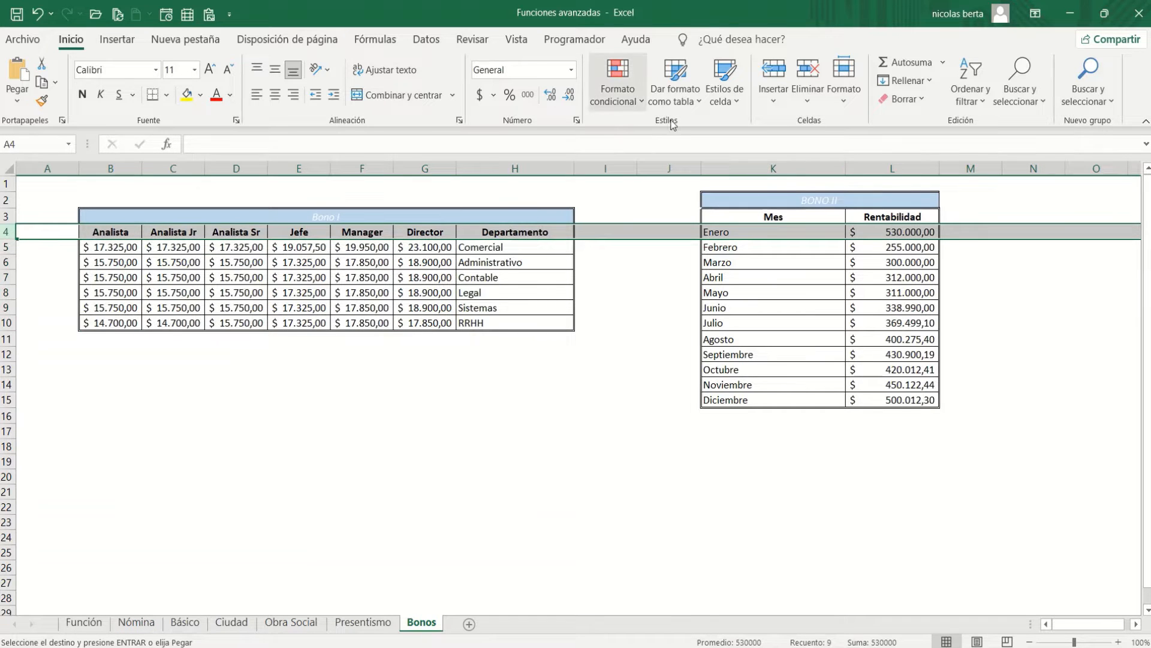
click(530, 168)
key(Up)
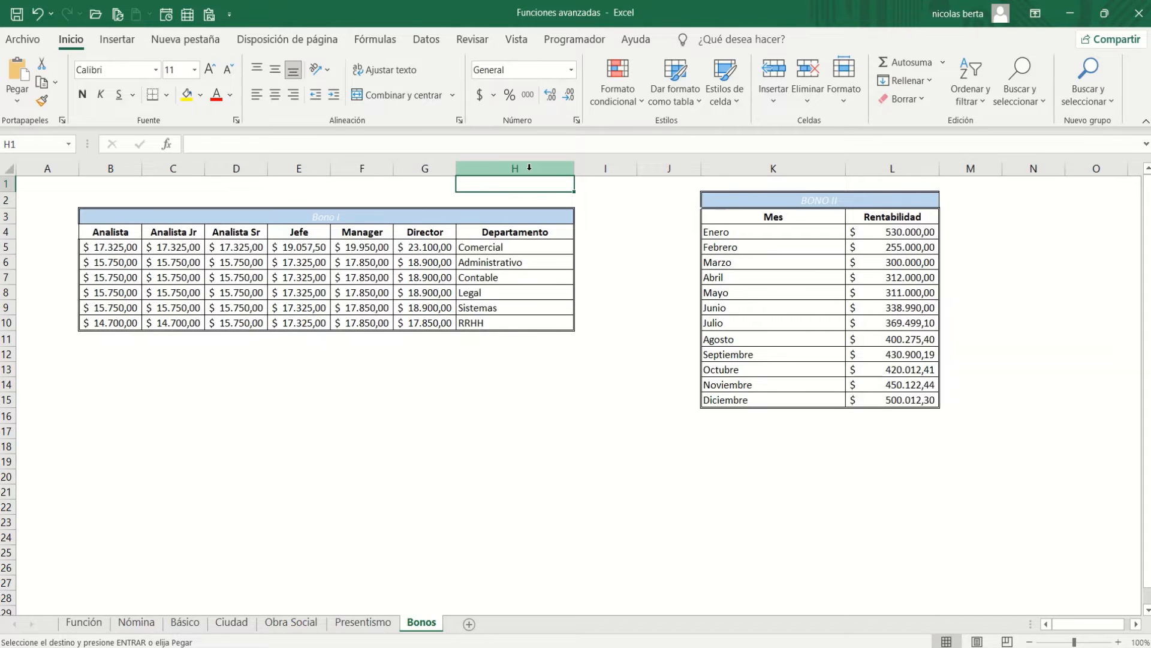
Read the notes on the Función sheet about DESREF, Subtotal and Administrador de nombres
key(ctrl+Page_Up)
key(ctrl+Page_Up)
key(ctrl+Page_Up)
key(ctrl+Page_Up)
key(ctrl+Page_Up)
key(ctrl+Page_Up)
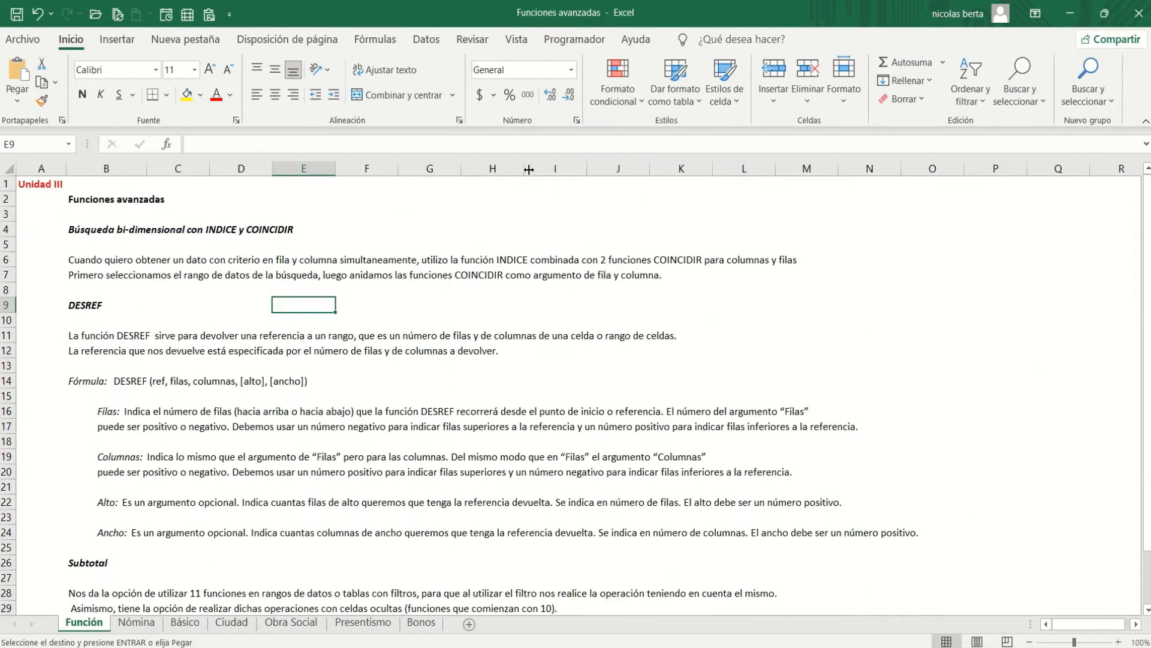
key(Down)
key(Down)
key(Left)
key(Left)
key(Left)
key(Up)
key(Up)
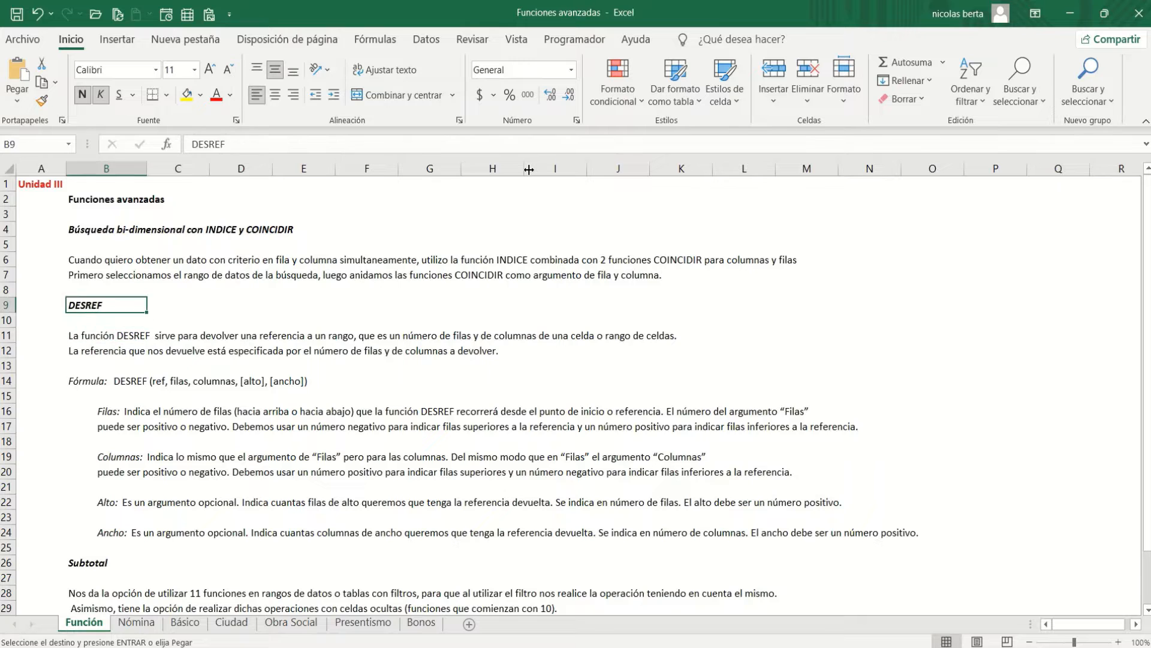
key(Down)
key(Down)
key(Down)
key(Down)
key(Down)
key(Down)
key(Down)
key(Down)
key(Down)
key(Down)
key(Down)
key(Down)
key(Down)
key(Down)
key(Down)
key(Down)
key(Down)
key(Down)
key(Down)
key(Down)
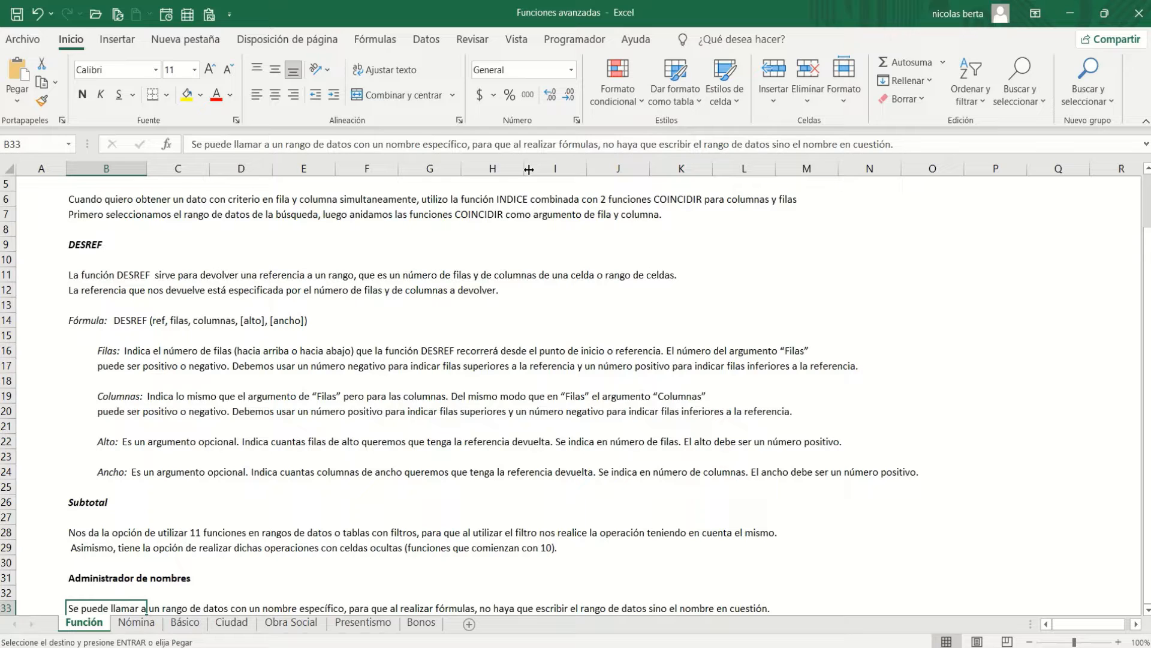
Examine the BONO II table of months and Rentabilidad on the Bonos sheet, including the Septiembre to Diciembre amounts in L12:L15
key(ctrl+Page_Down)
key(ctrl+Page_Down)
key(ctrl+Page_Down)
key(ctrl+Page_Down)
key(ctrl+Page_Down)
key(ctrl+Page_Down)
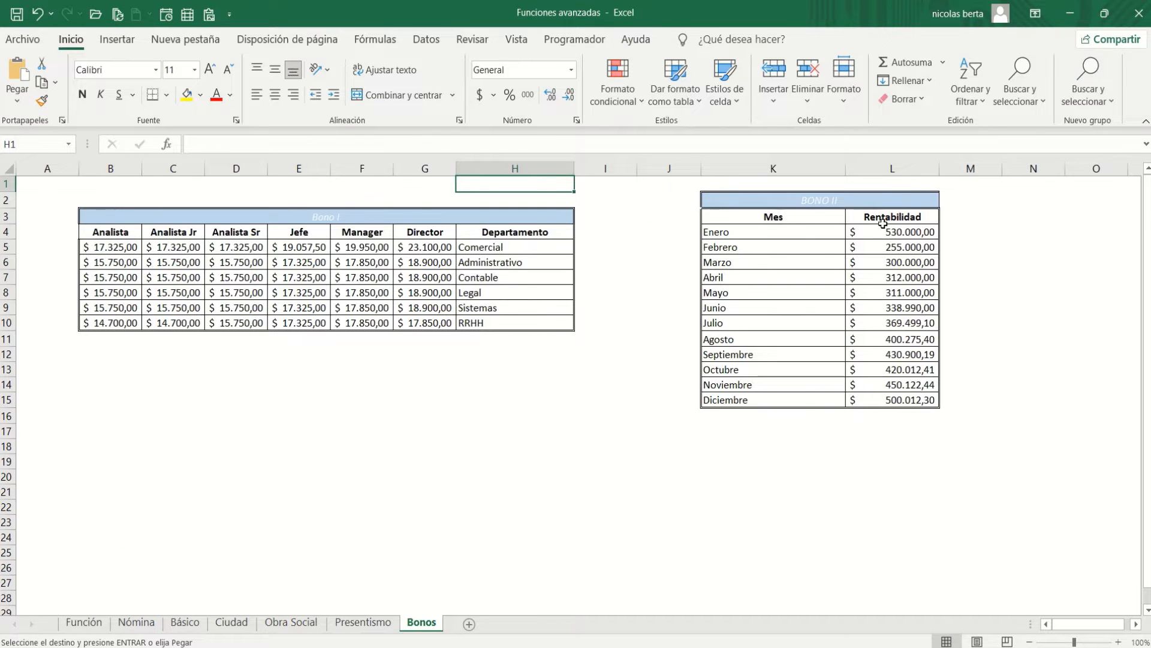
click(801, 231)
key(Right)
key(Right)
key(Right)
key(Right)
key(Right)
key(Right)
key(Right)
key(Right)
key(Right)
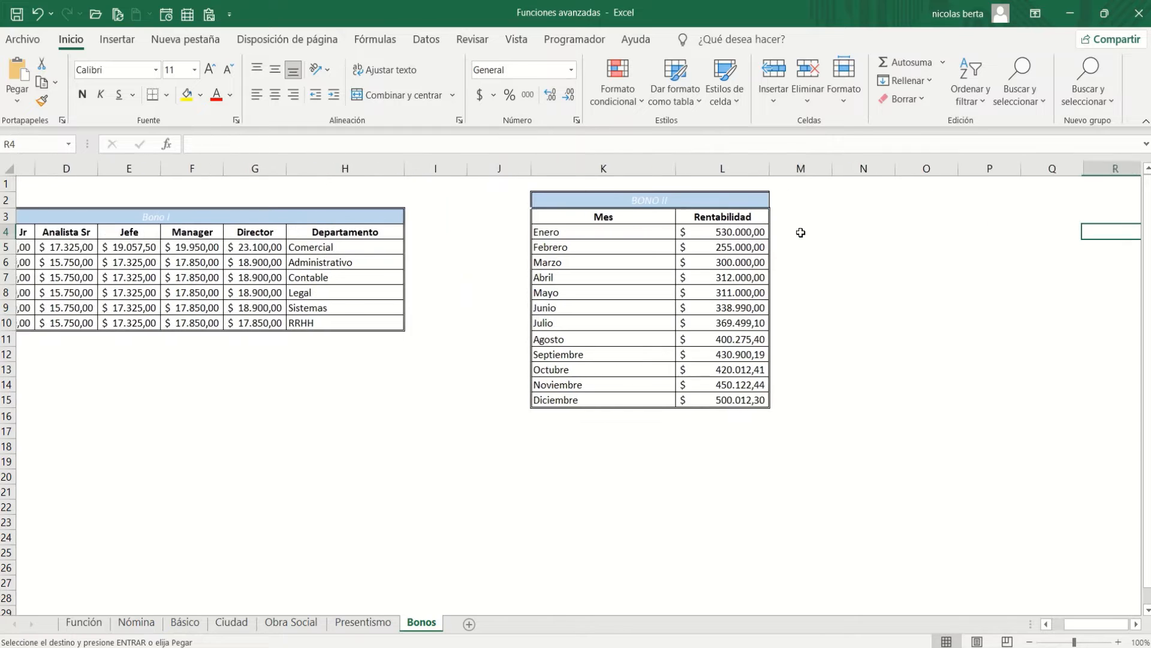
key(Left)
key(Left)
key(Left)
key(Left)
key(Left)
key(Left)
key(Left)
key(Left)
key(Left)
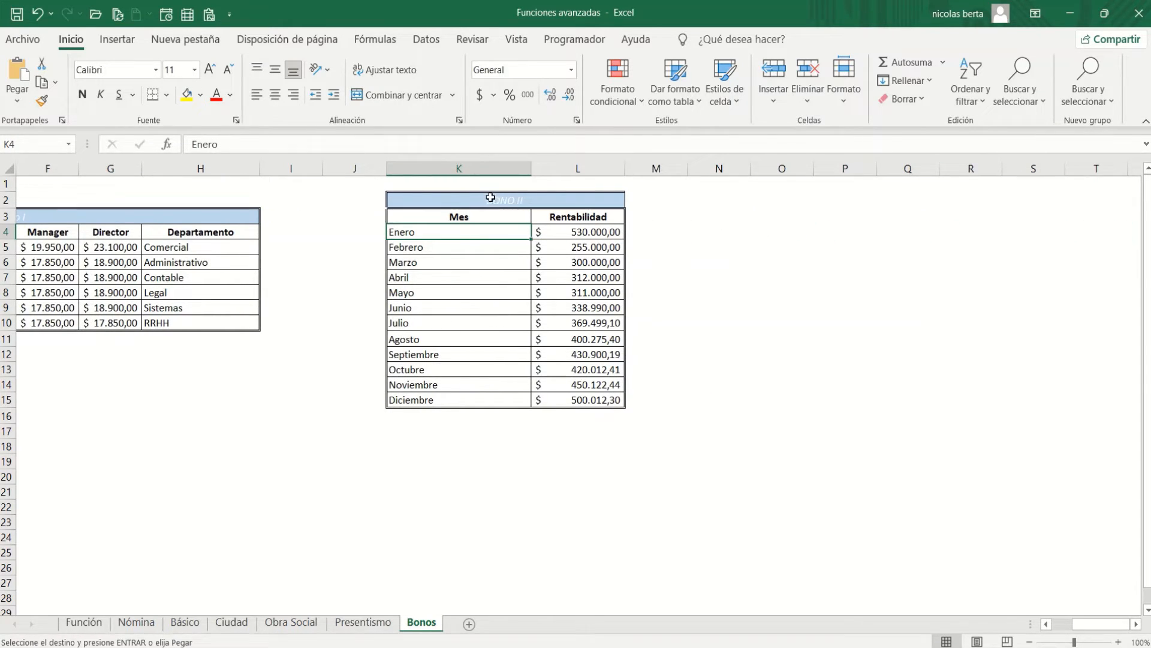
drag(488, 197, 505, 398)
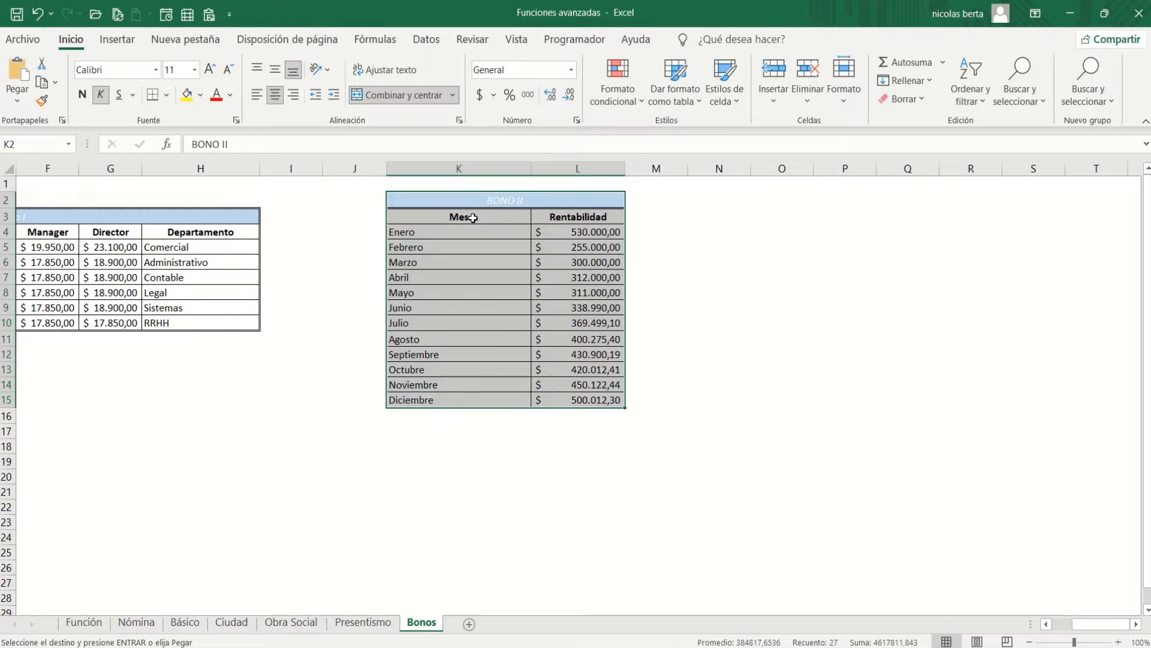
click(691, 207)
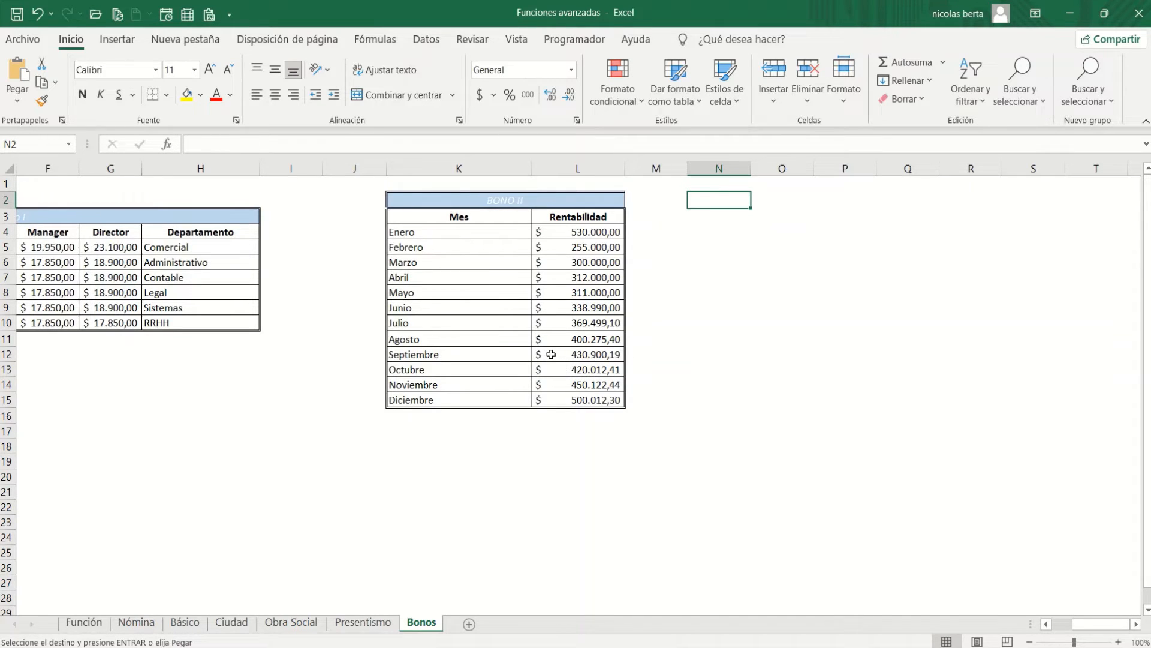
drag(552, 355, 557, 401)
key(ctrl+v)
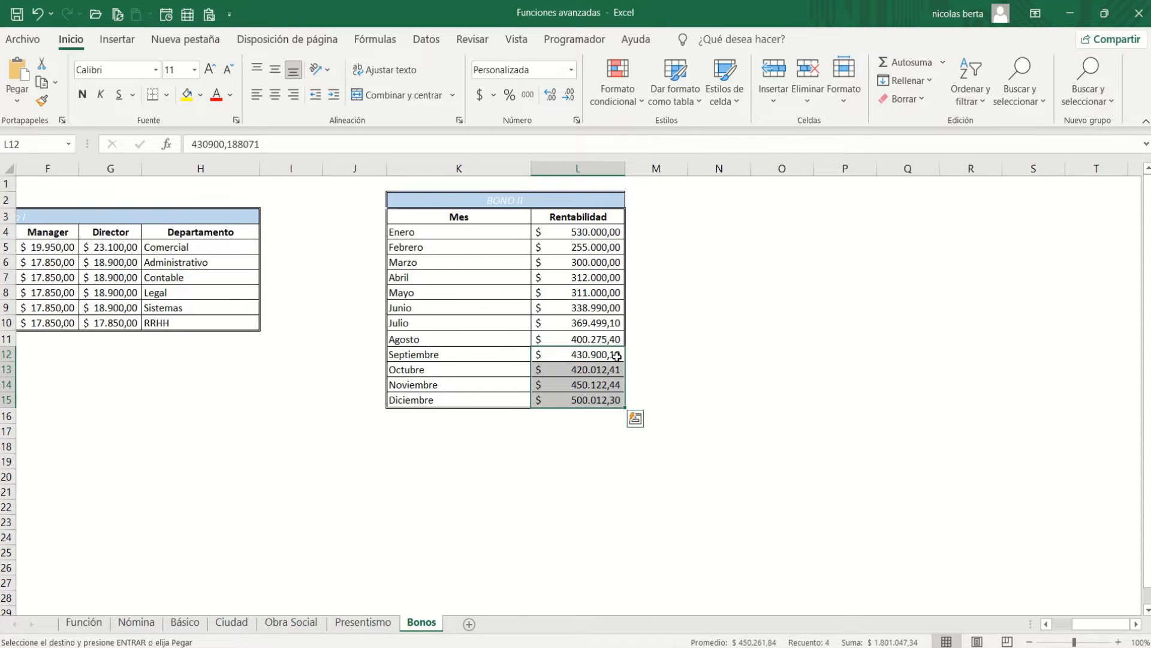
drag(602, 354, 600, 401)
click(716, 197)
text(=)
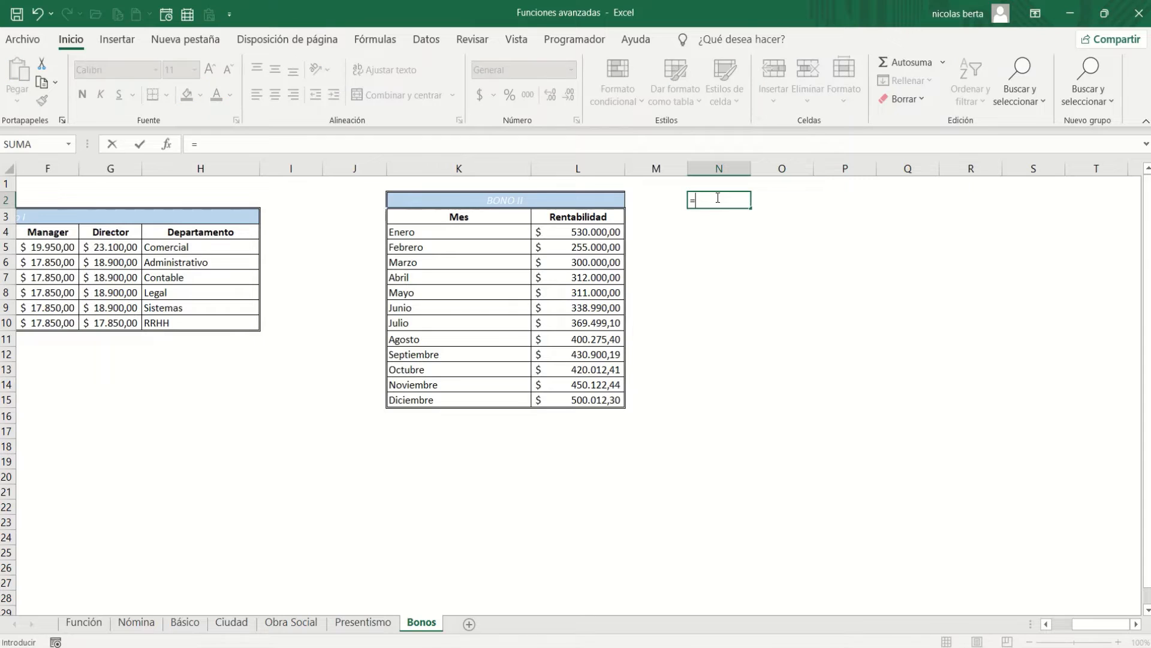
text(DESREF)
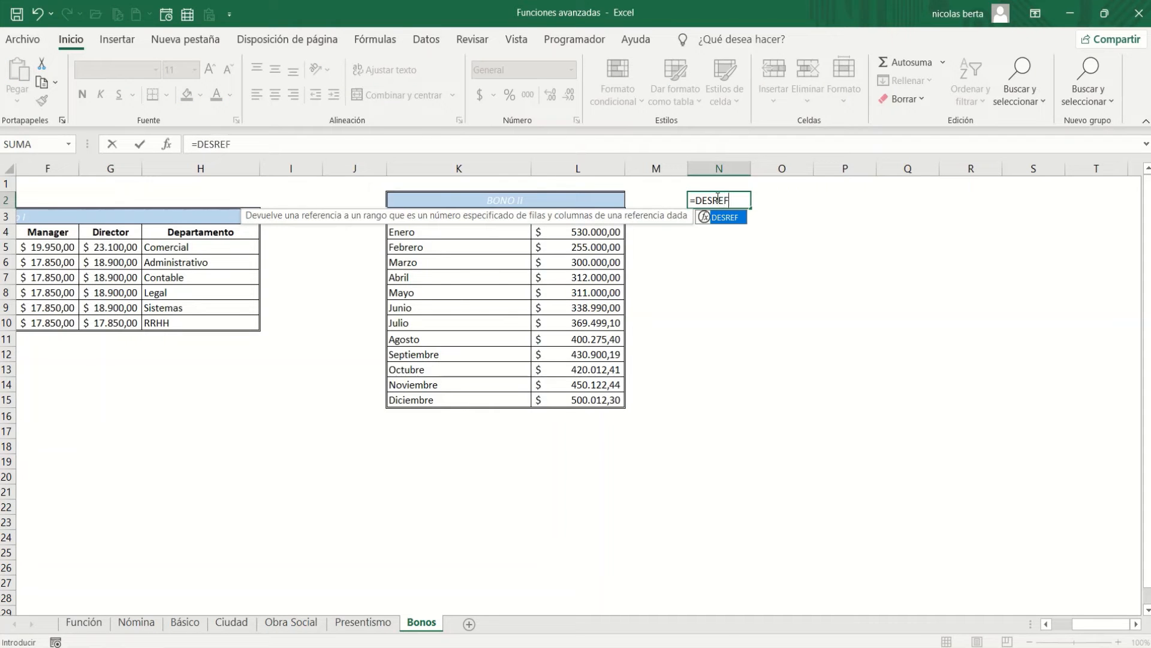
text(()
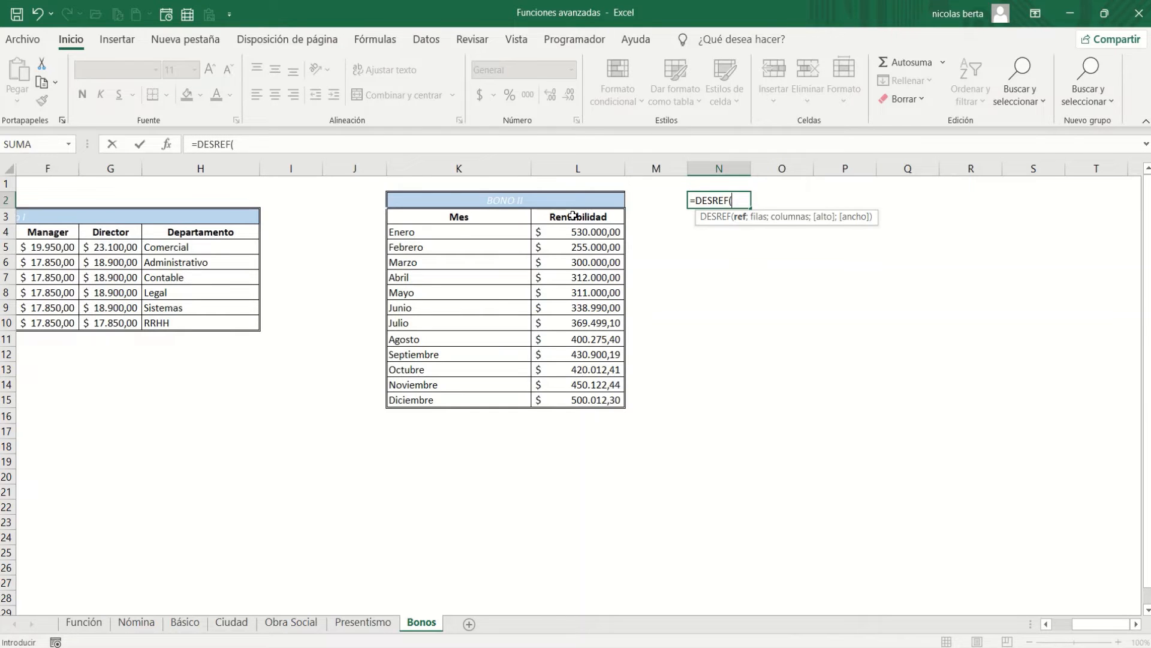
click(460, 217)
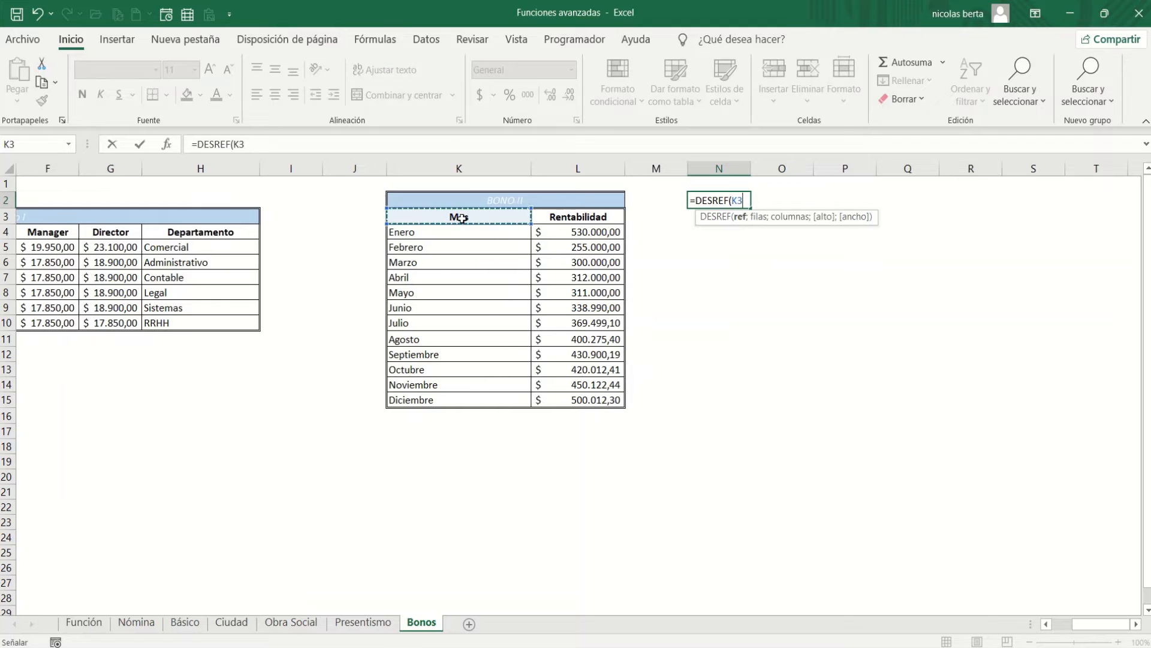
key(F4)
text(;)
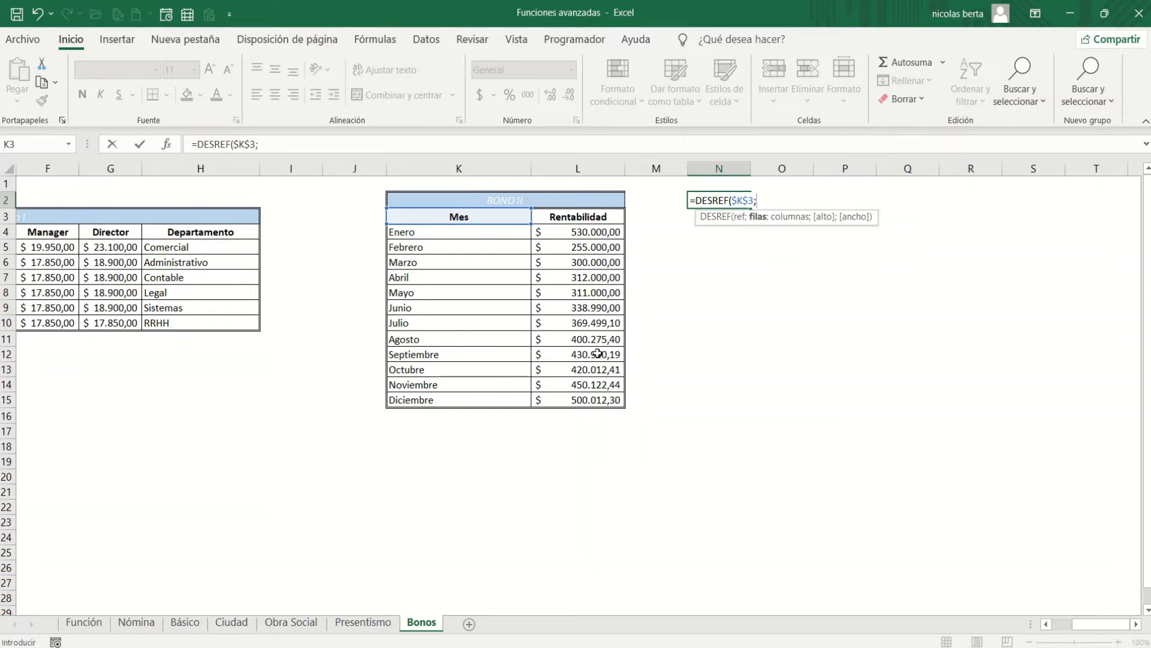
key(Escape)
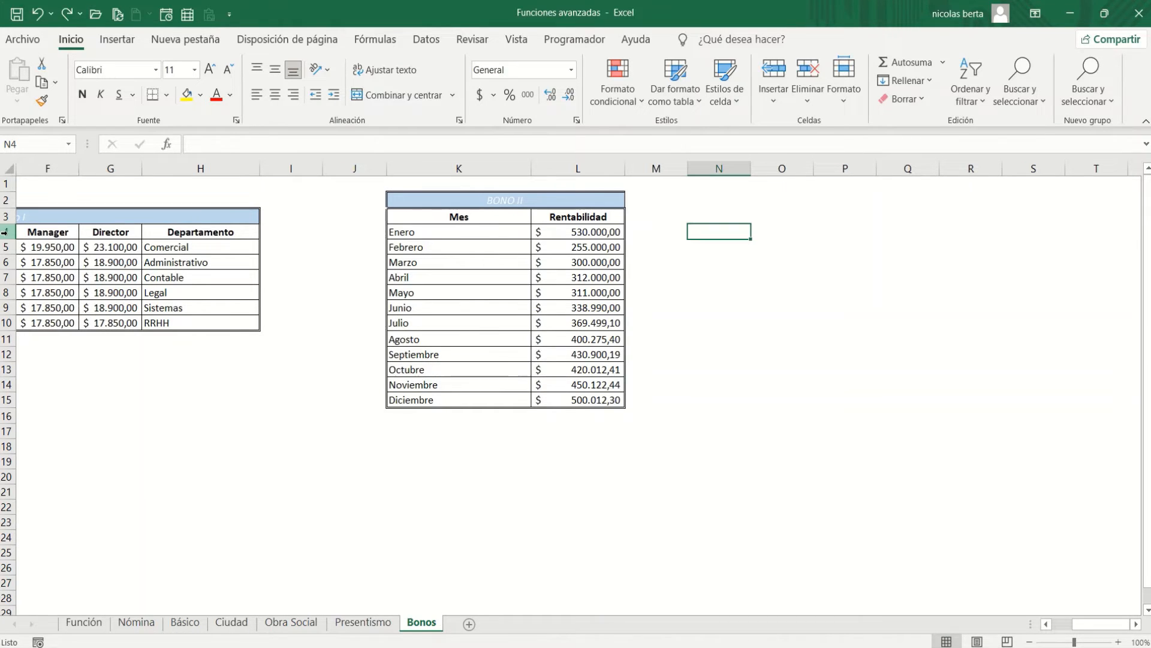
Examine the offset from the Mes header: rows 4 down to 12 and the Rentabilidad column of the BONO II table
click(6, 231)
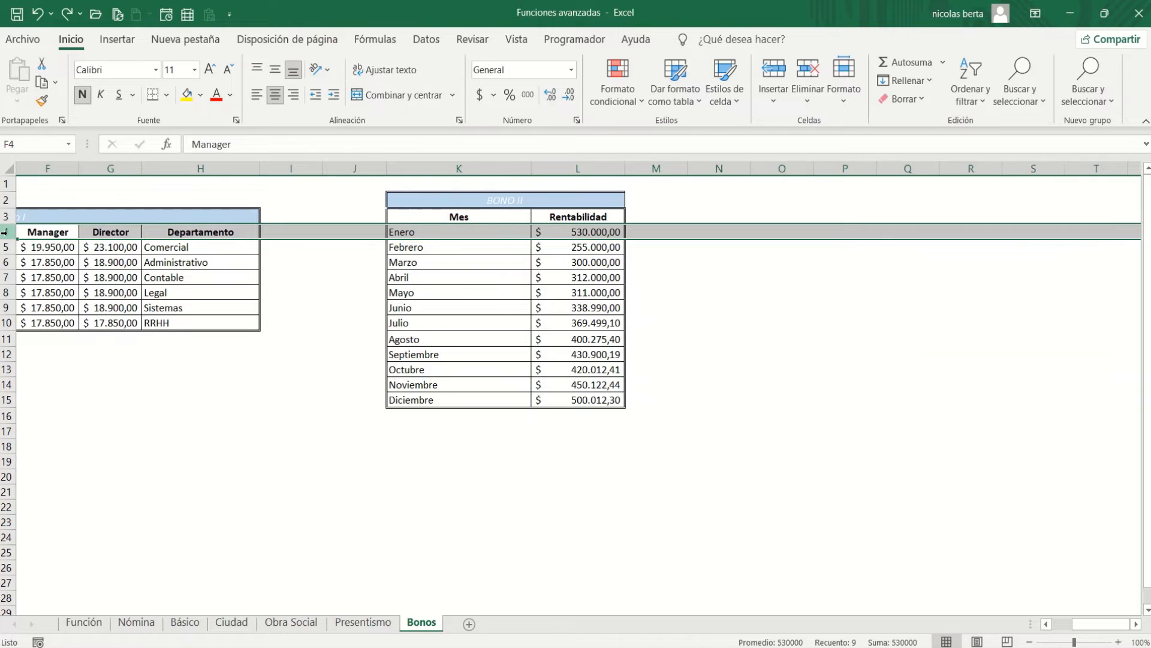
drag(4, 231, 5, 356)
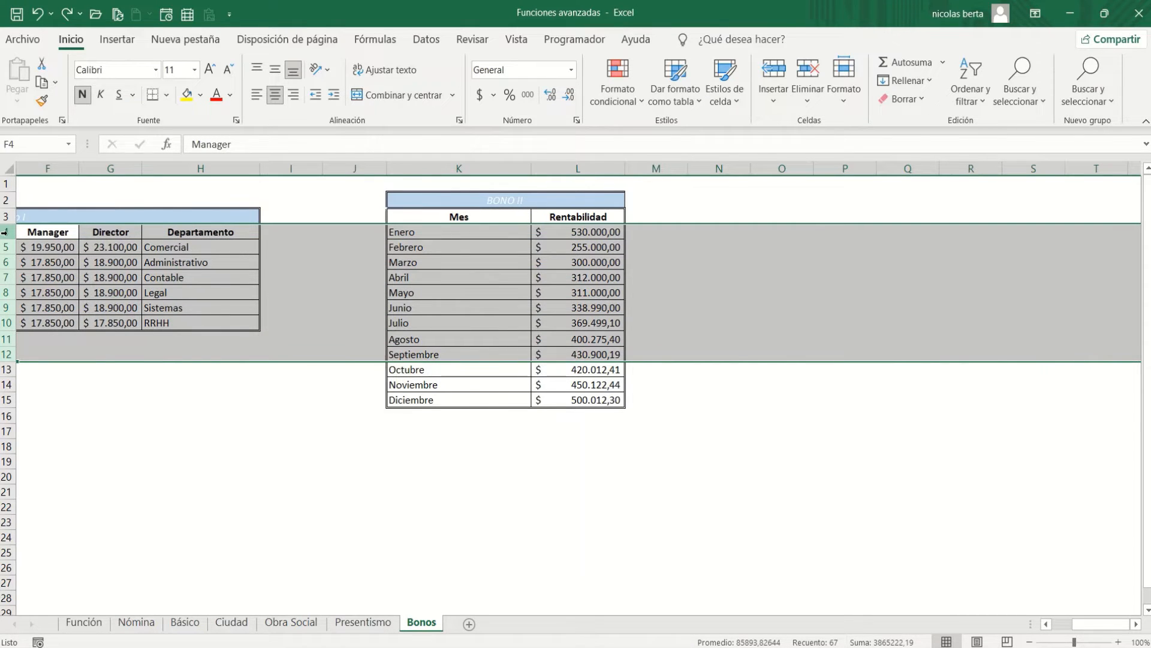
click(514, 168)
click(568, 167)
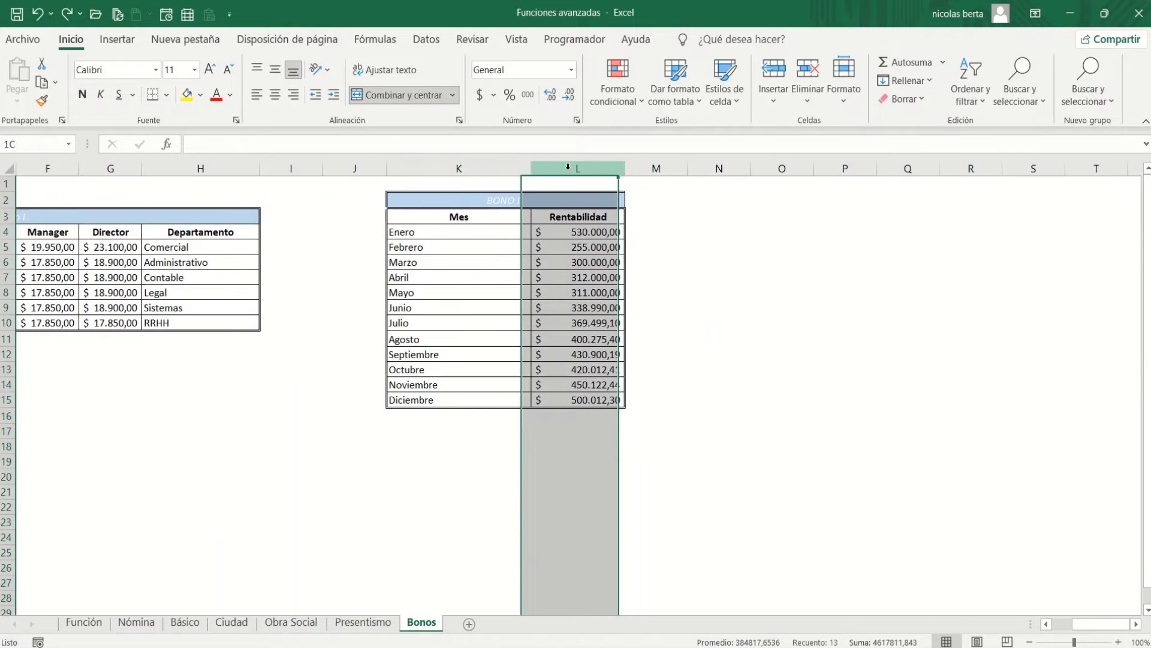
Enter =DESREF($K$3;9;1;4;0) in cell N3 of the Bonos sheet, anchored on the Mes header
click(685, 216)
click(735, 214)
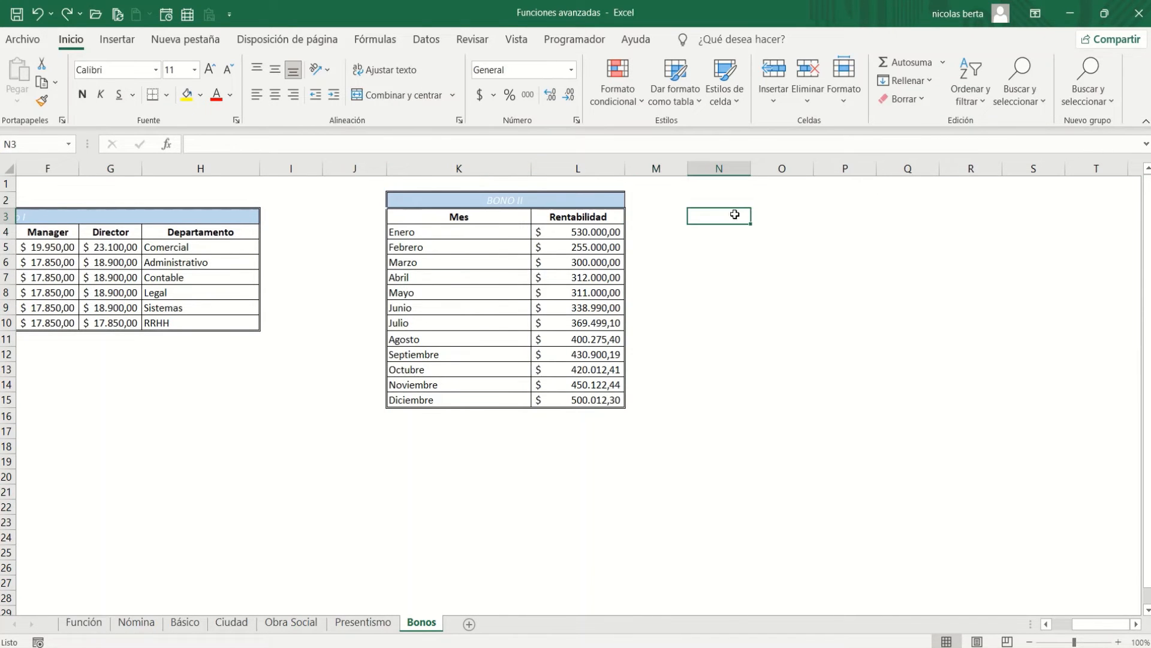
click(379, 145)
text(=DESREF()
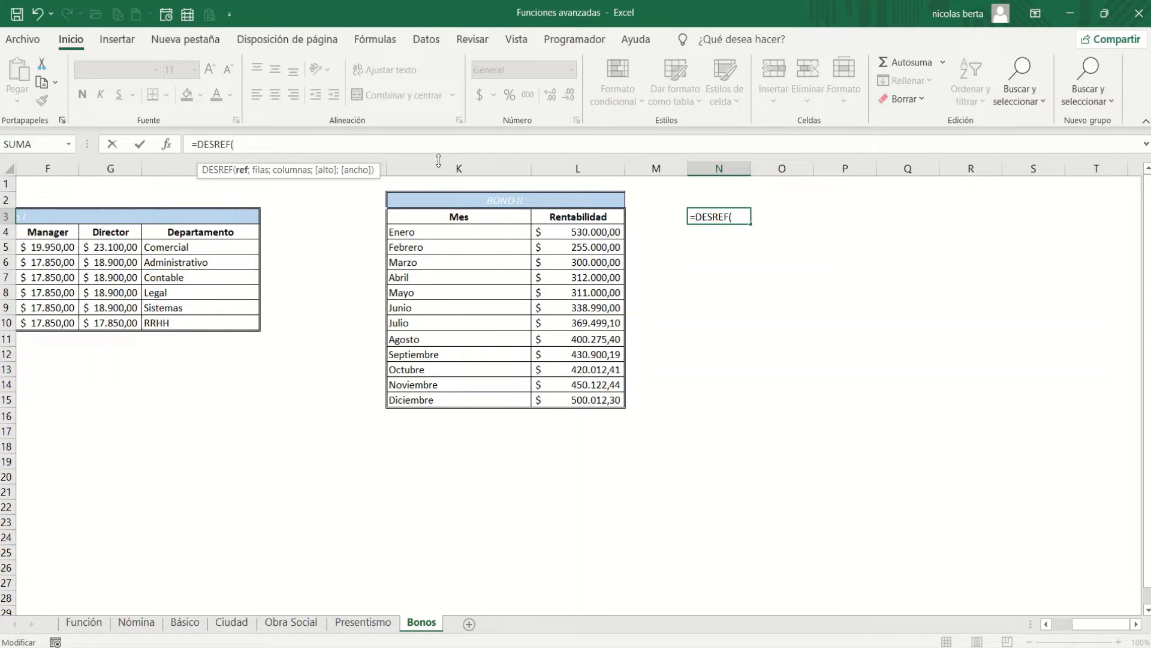
click(483, 218)
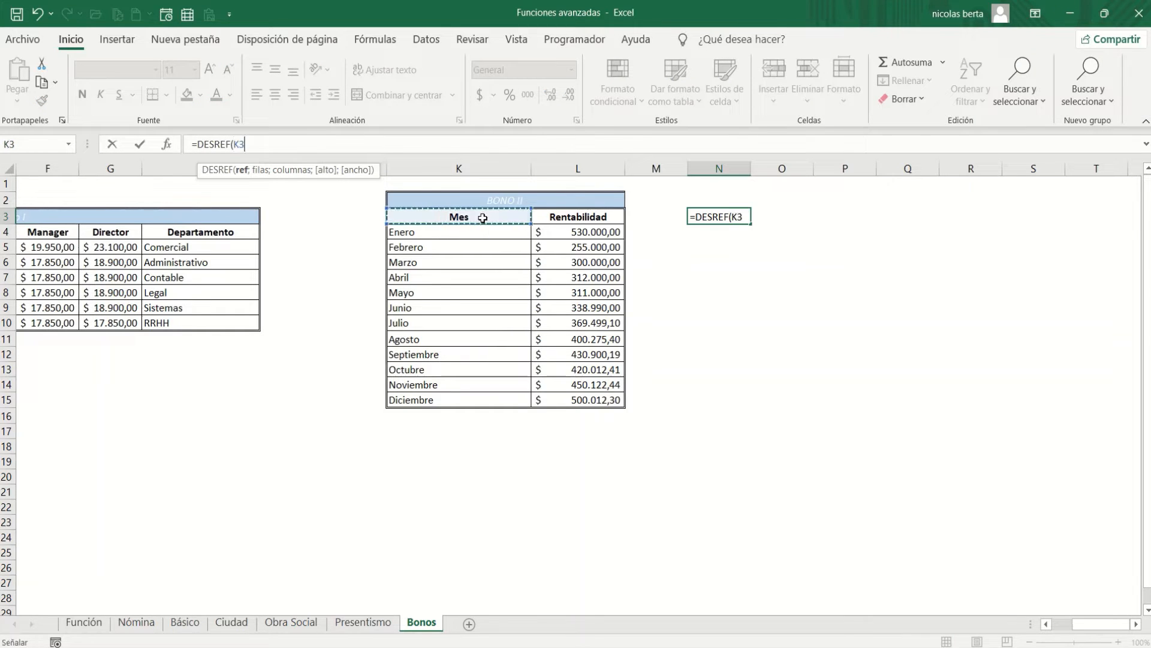
key(F4)
text(;)
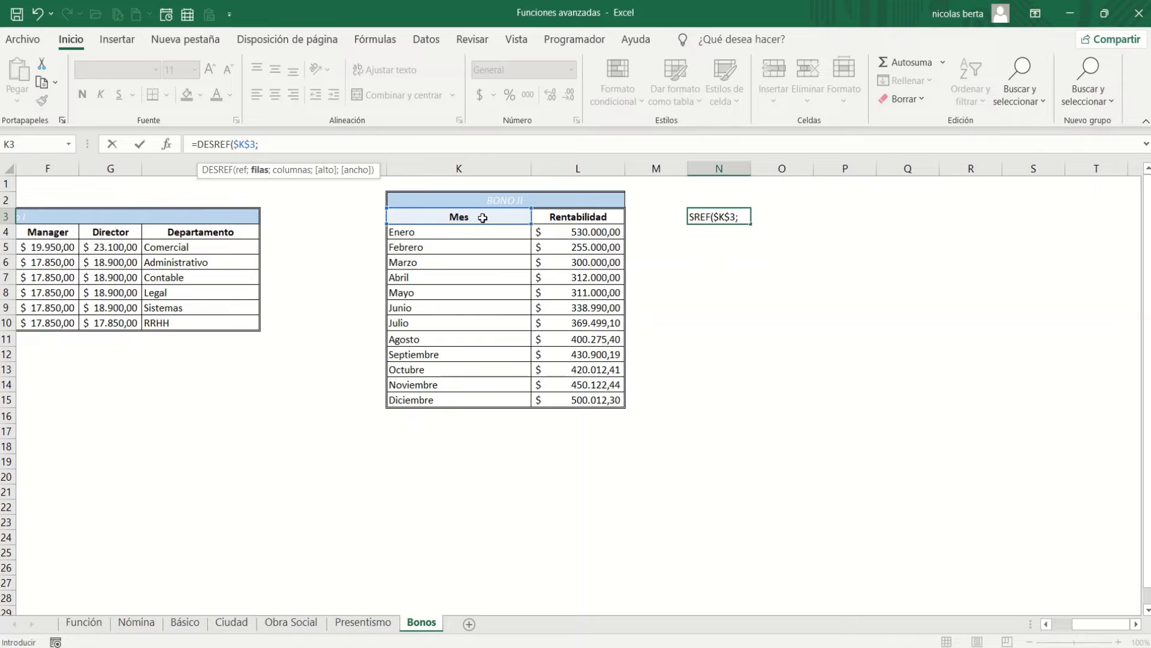
text(9;)
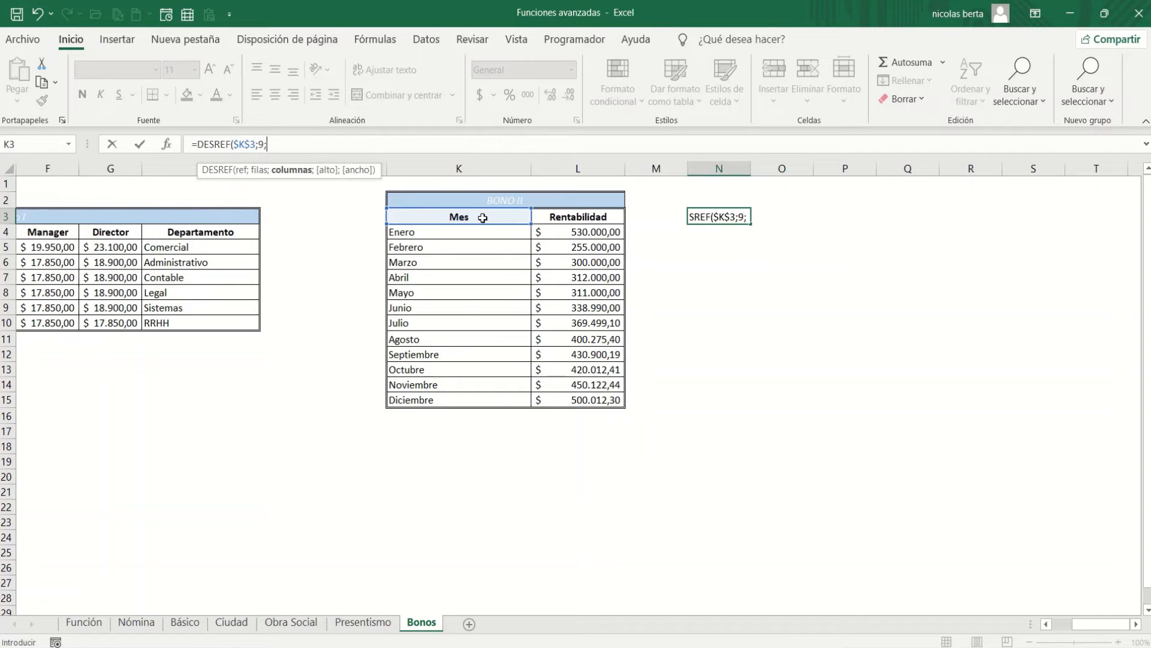
text(1;)
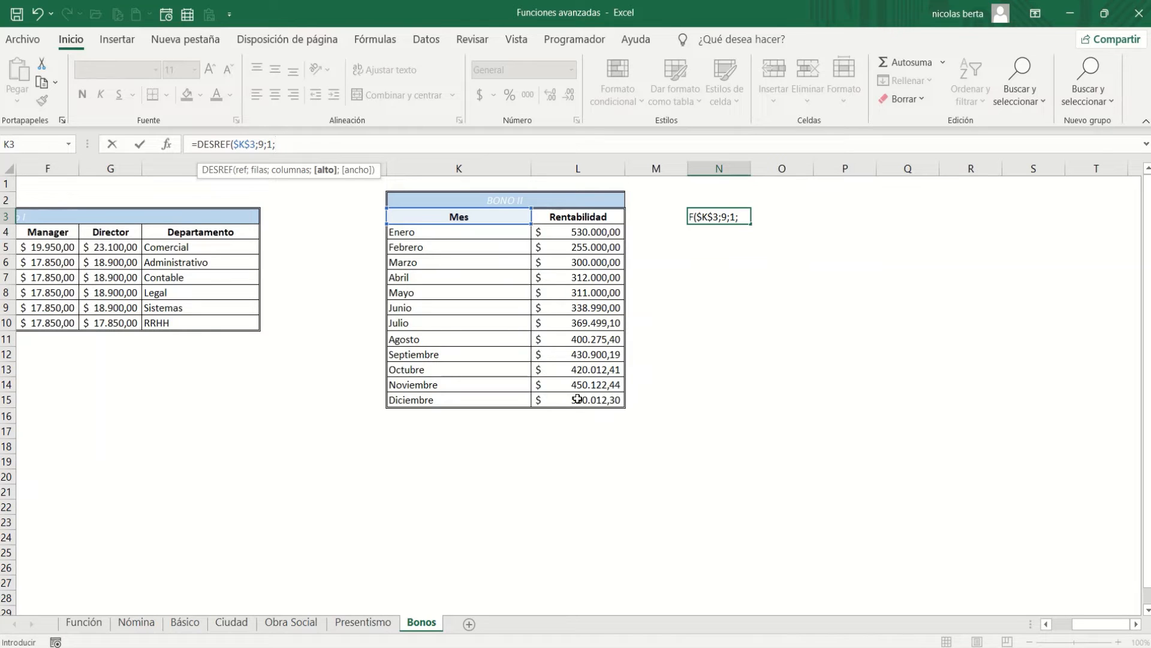
text(4;0)
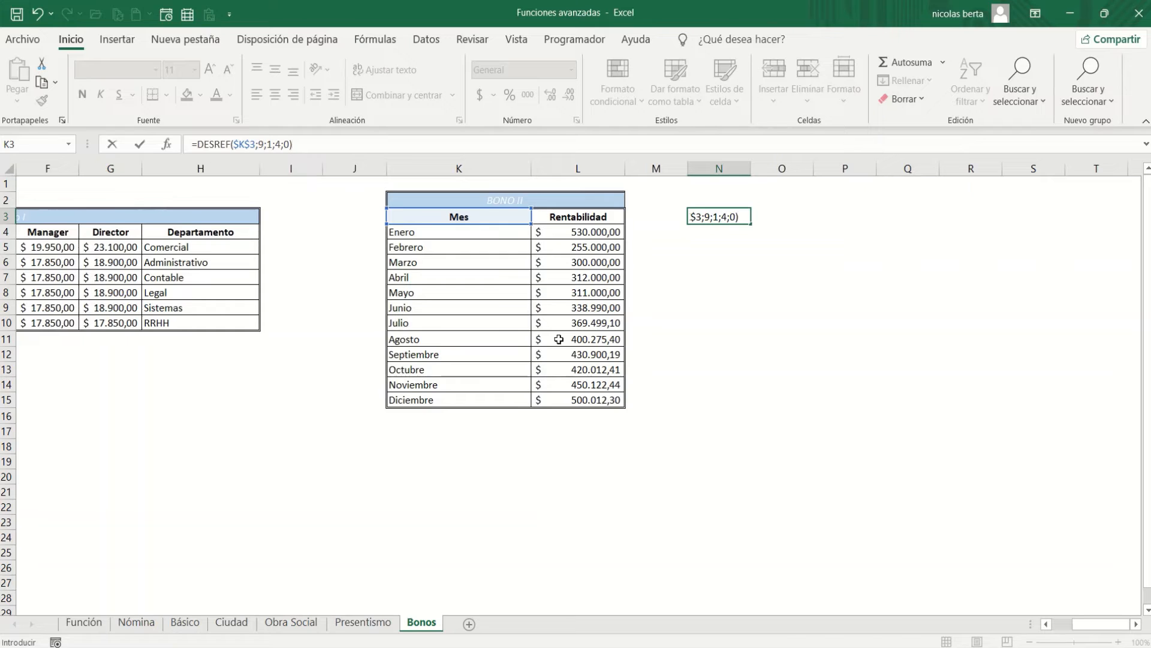
key(Return)
key(Up)
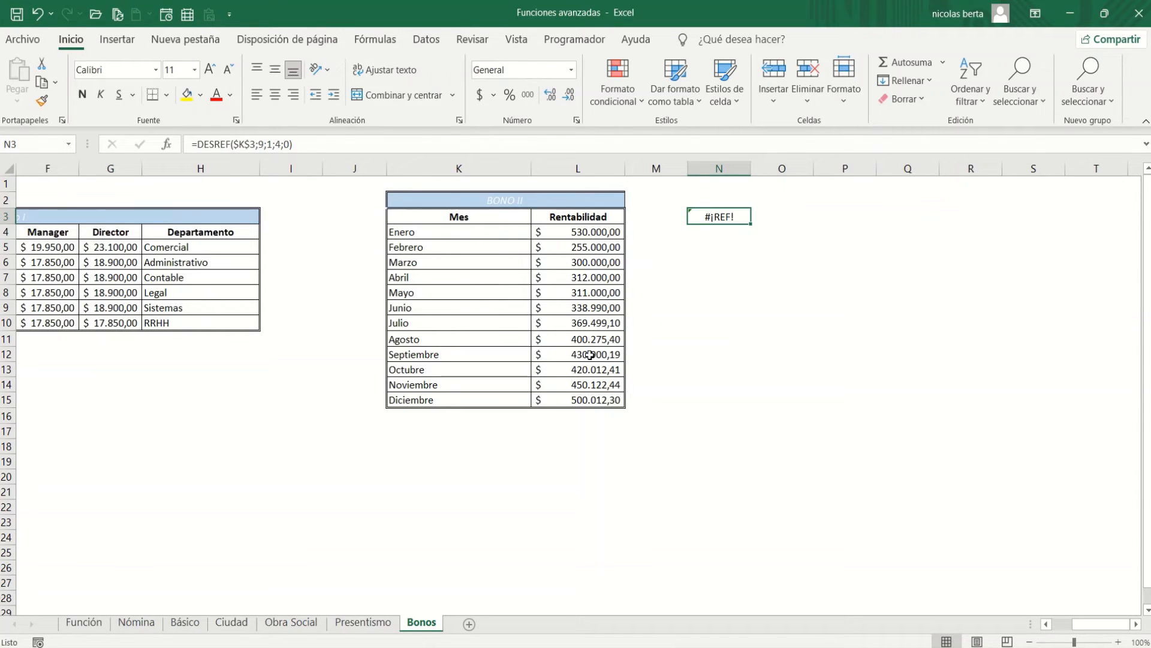
Wrap the formula in N3 in SUMA so it reads =SUMA(DESREF($K$3;9;1;4;0))
drag(611, 357, 623, 403)
click(734, 217)
click(197, 144)
text(SUMA()
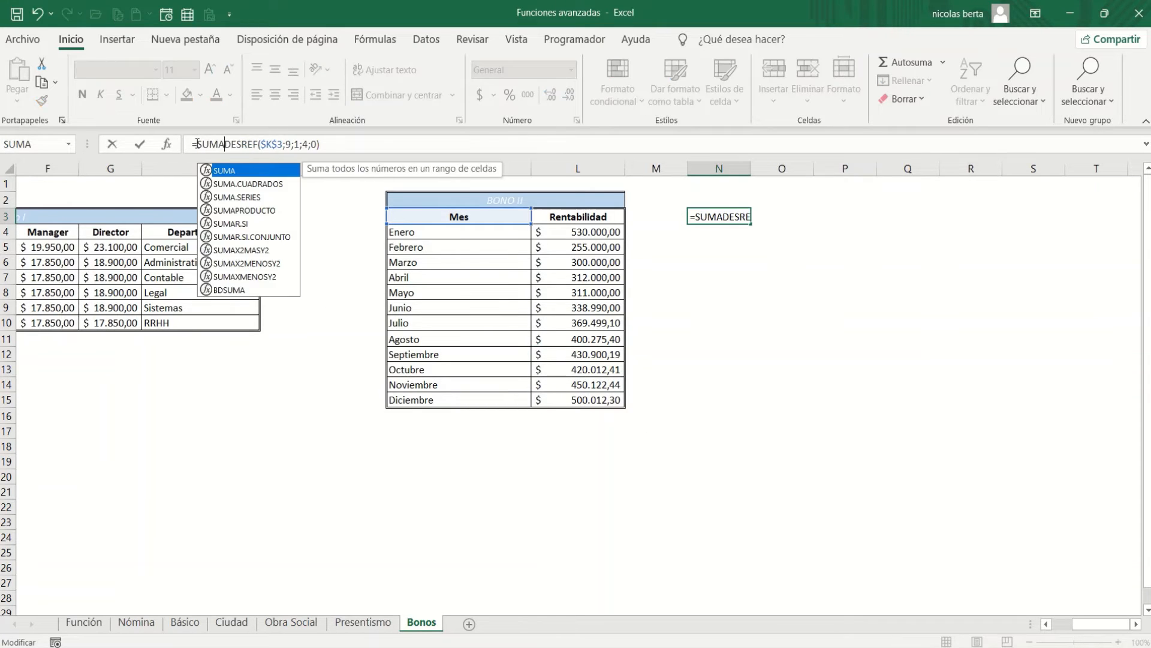
click(380, 144)
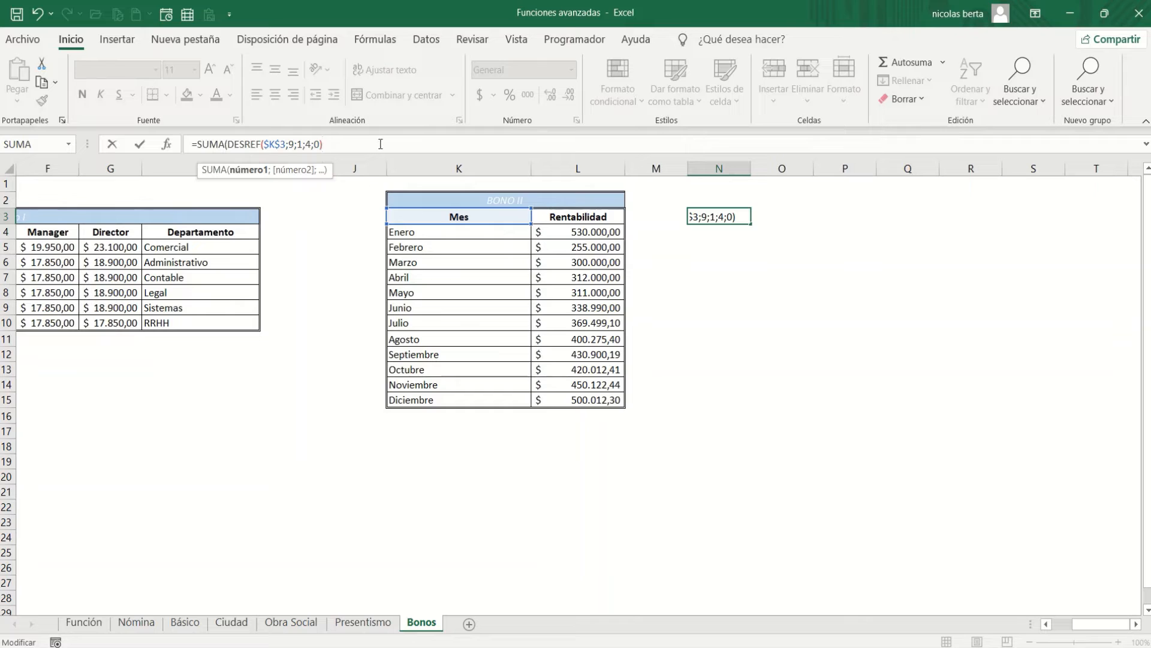
key(Return)
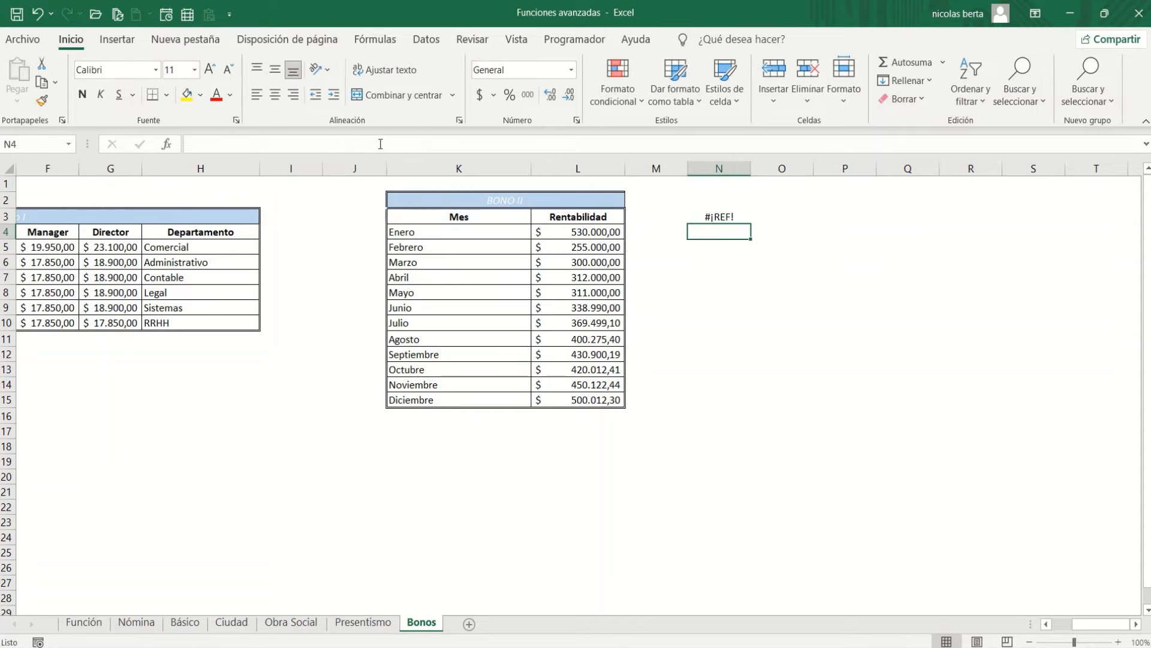
Clear the width argument in N3 so the formula reads =SUMA(DESREF($K$3;9;1;4;))
key(Up)
click(362, 144)
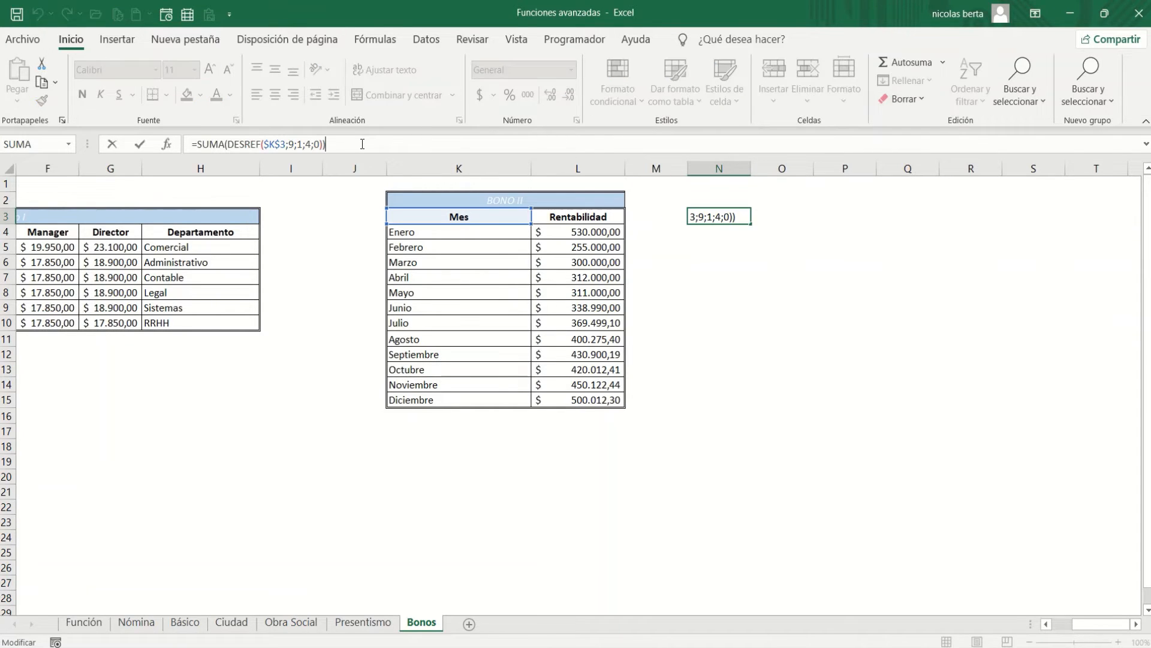
key(Left)
key(Left)
key(BackSpace)
text(1)
key(Return)
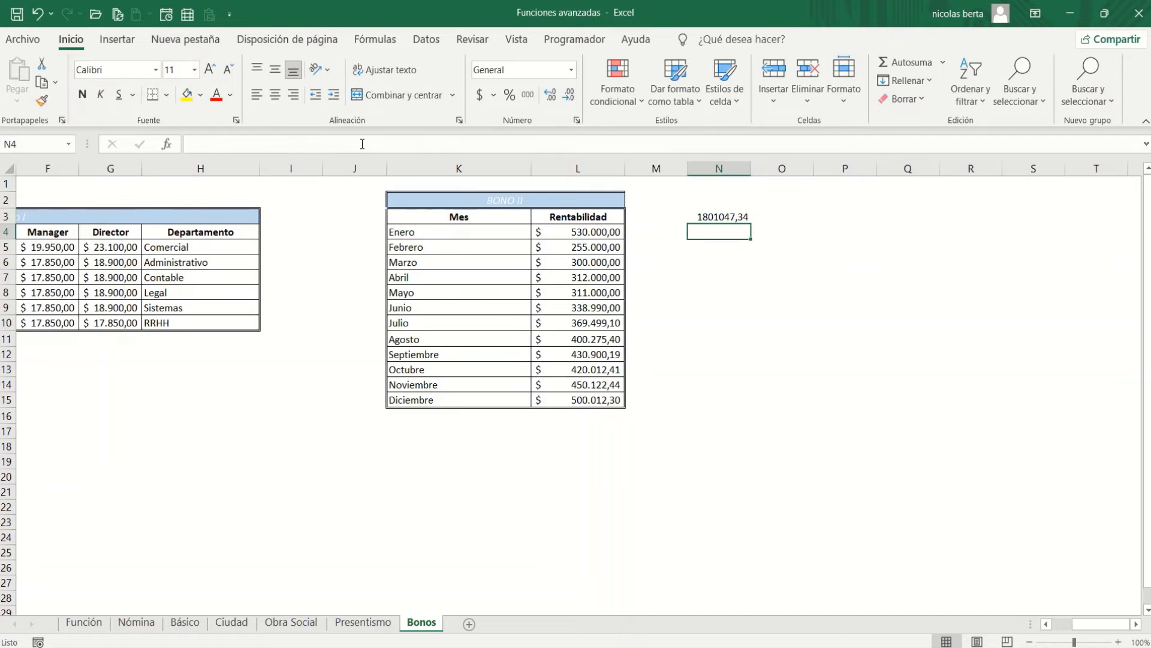
key(Up)
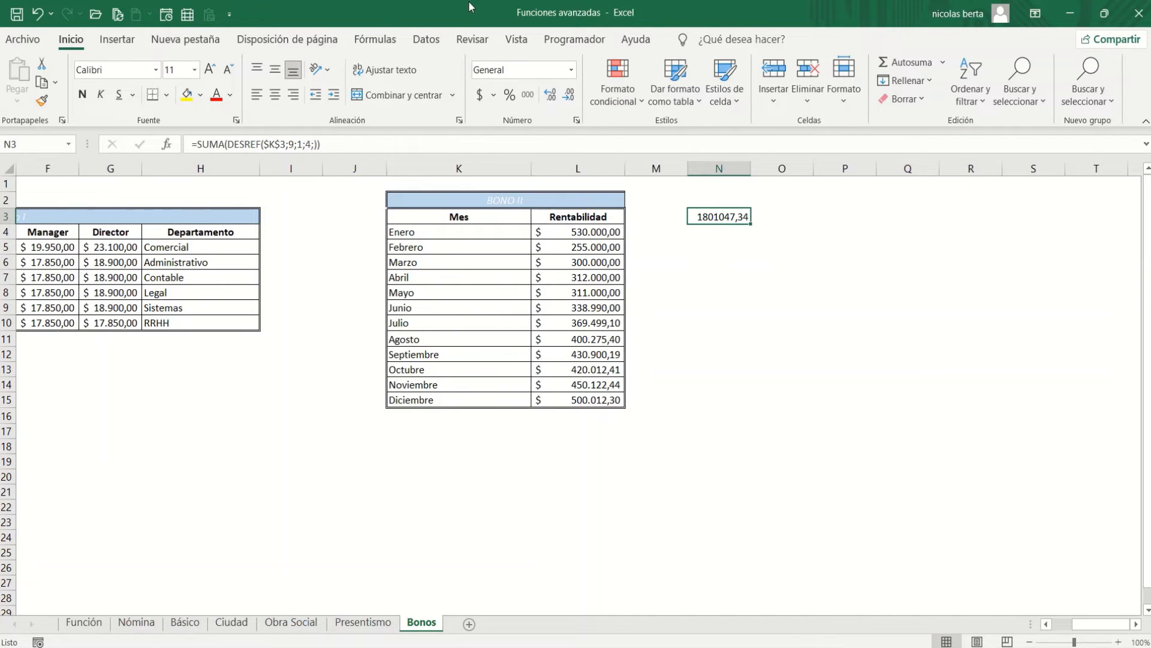
Complete the DESREF formula in N3 with a width of 1, as =DESREF($K$3;9;1;4;1)
mouse_move(469, 2)
click(469, 37)
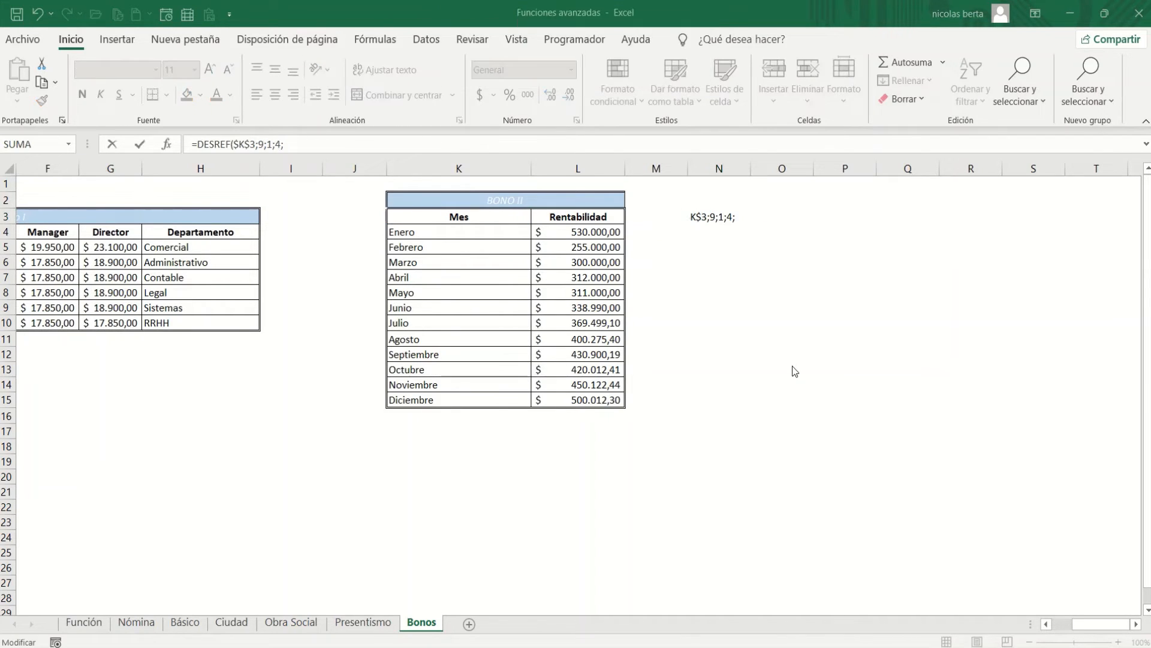
click(292, 147)
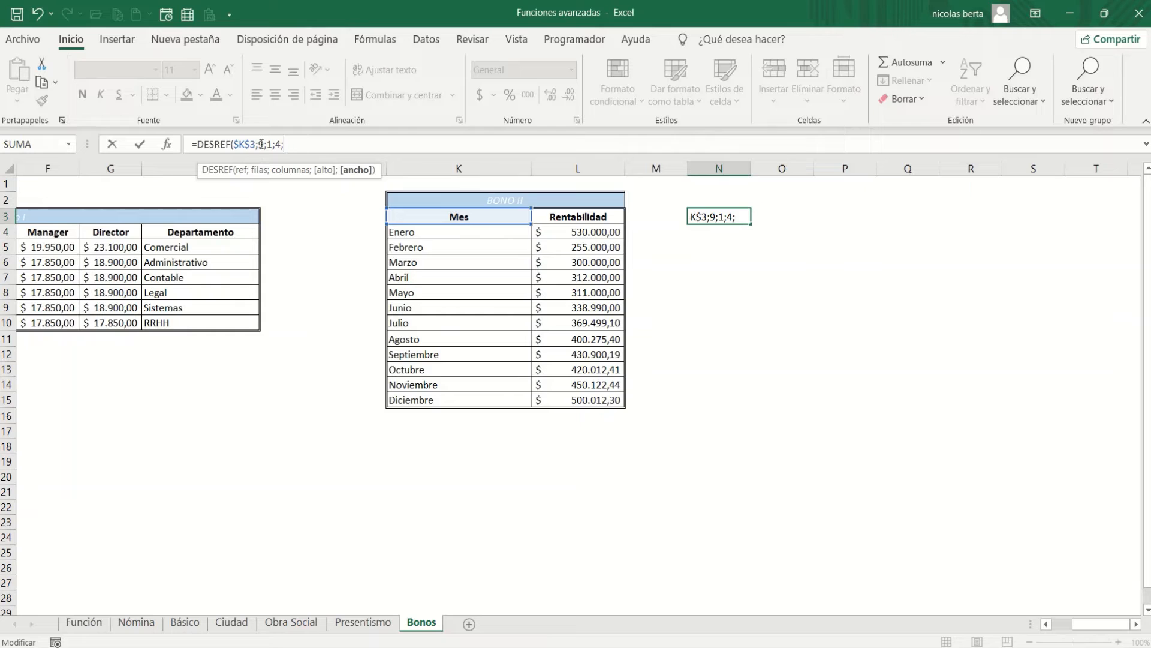
text(1)
key(ctrl+Return)
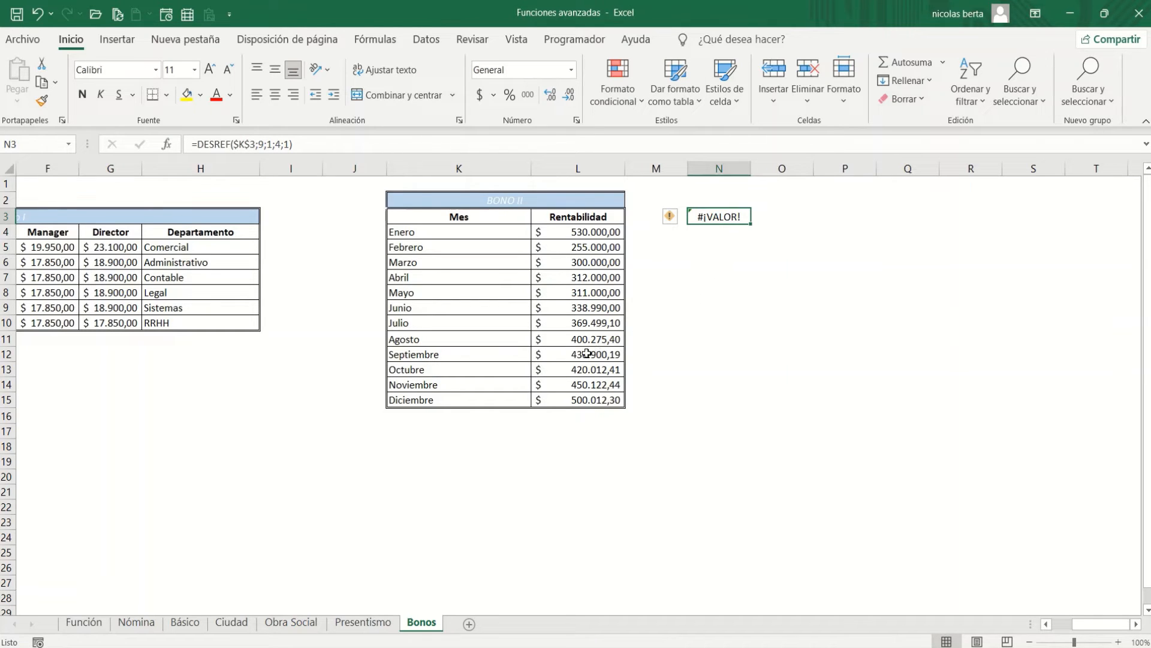
Sum the Septiembre to Diciembre range by turning N3 into =SUMA(DESREF($K$3;9;1;4;1))
drag(586, 354, 586, 398)
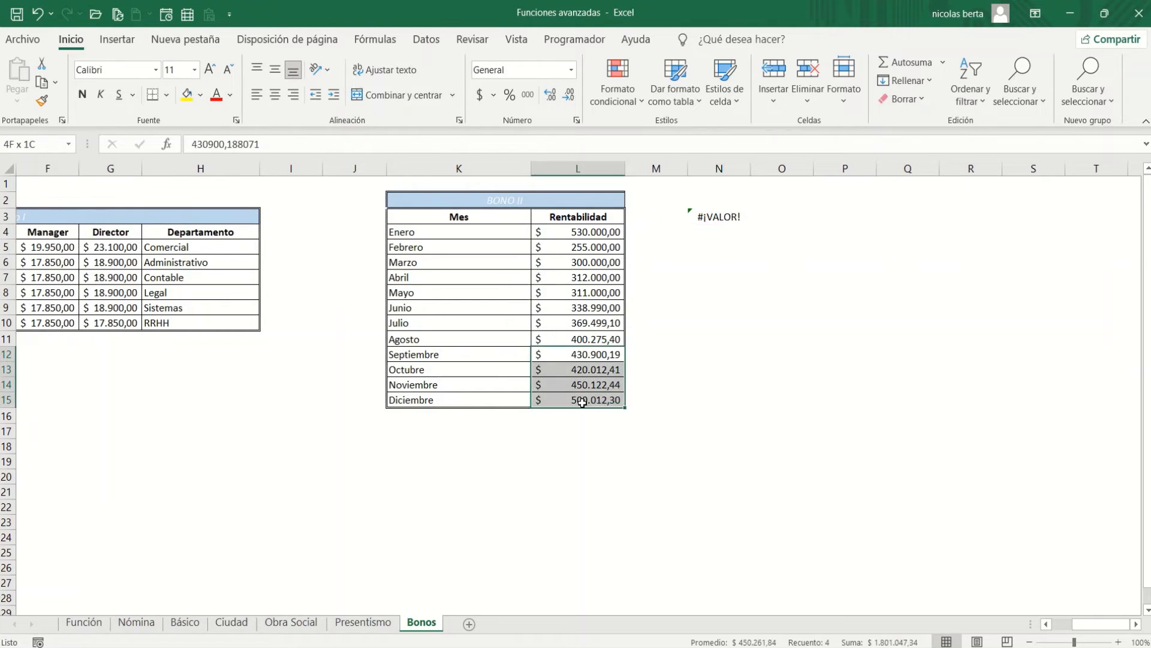
click(720, 219)
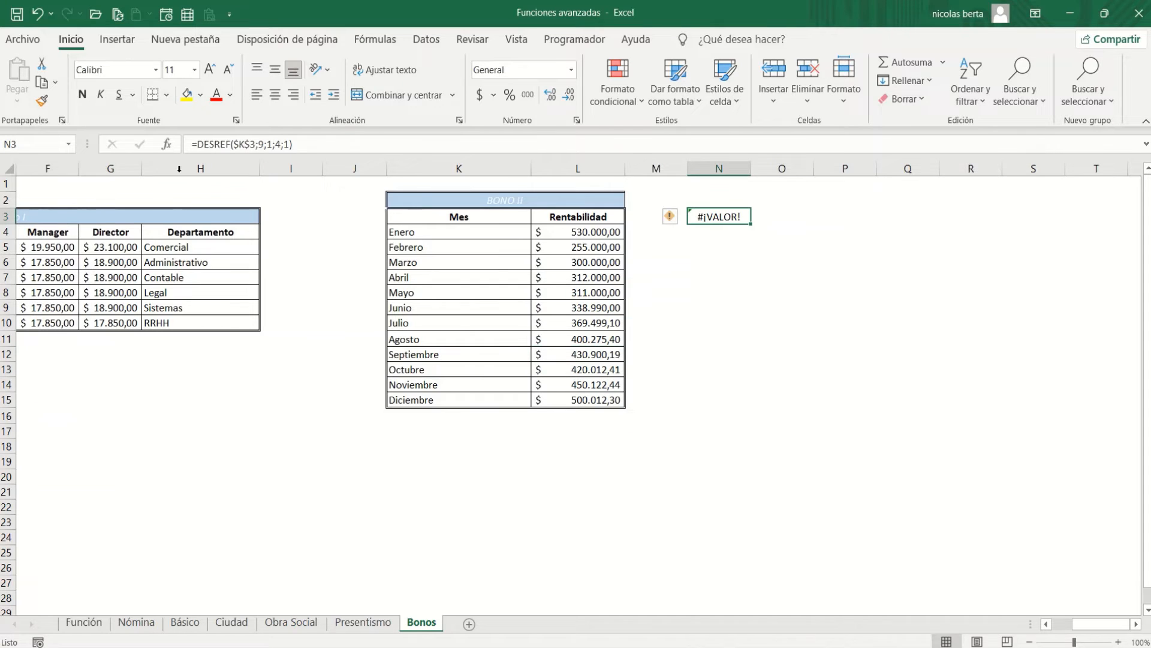
click(200, 144)
text(SUMA()
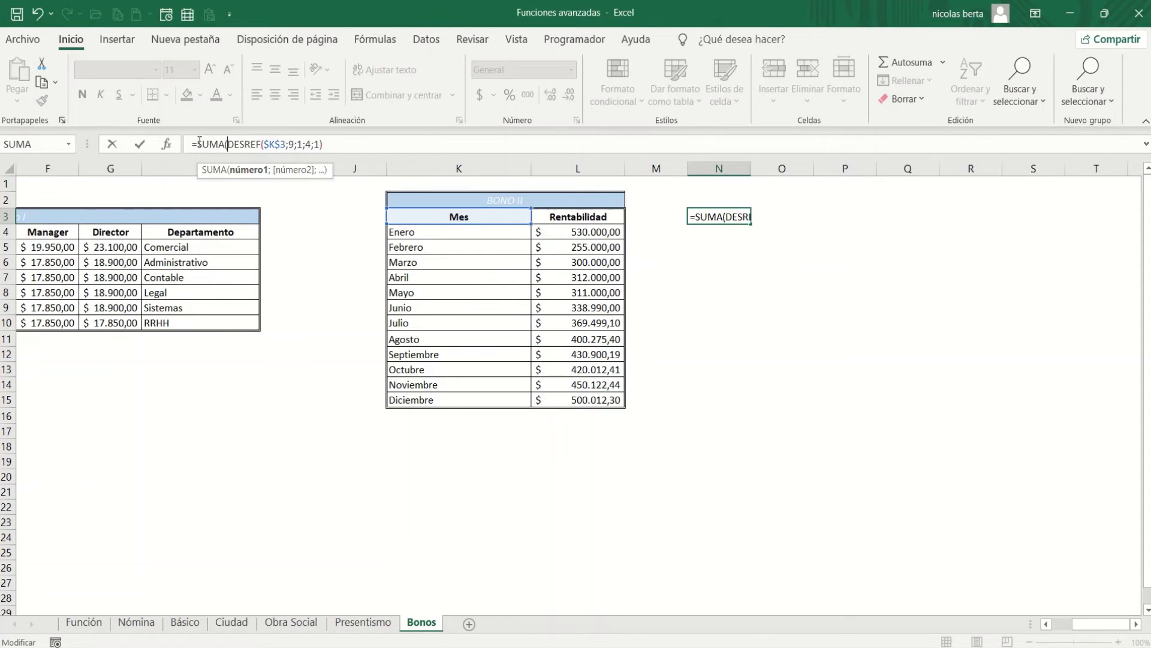
click(350, 151)
key(Return)
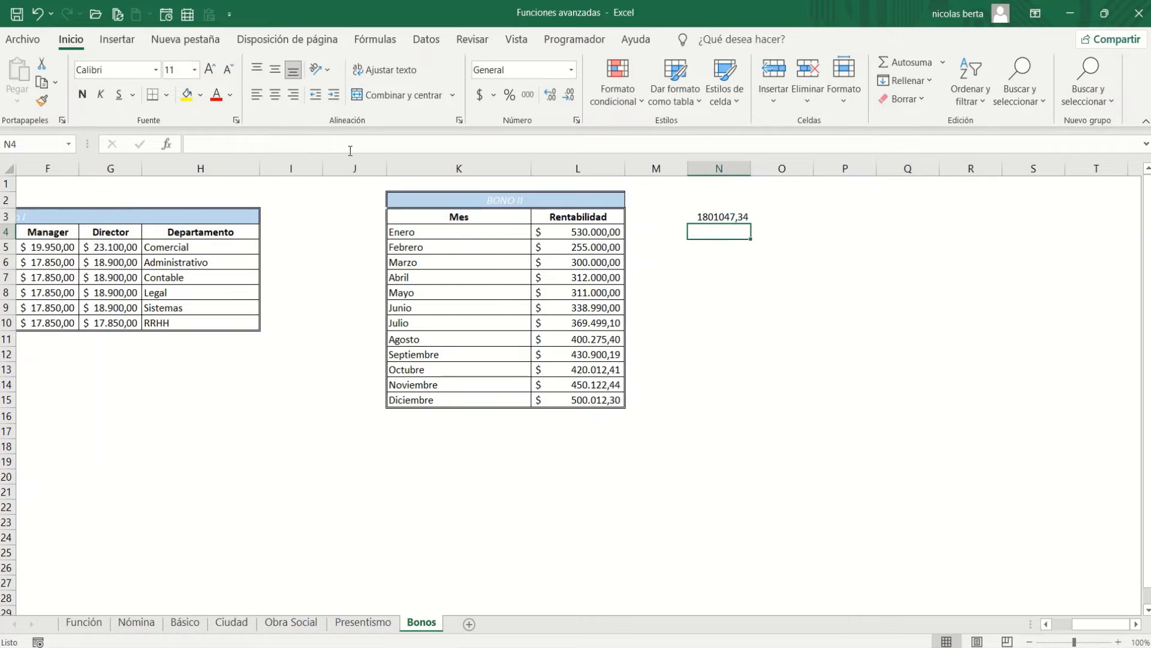
key(Up)
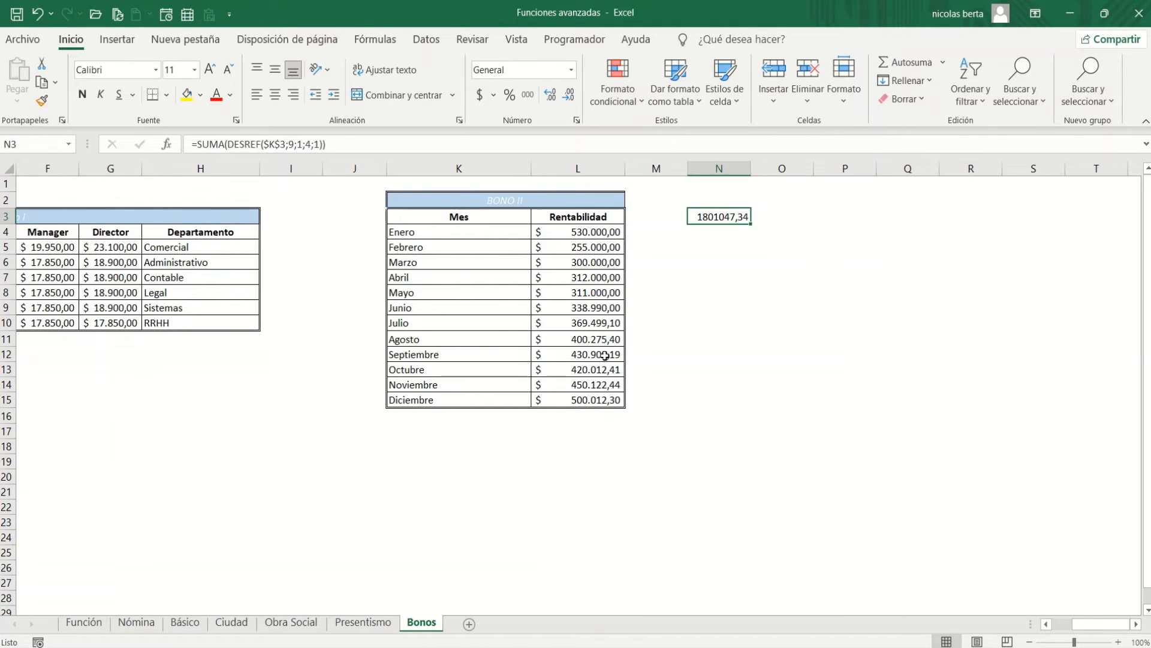
Check N3 against the sum of L12:L15 and review the DESREF arguments for offset rows, columns, height and width
drag(608, 355, 597, 403)
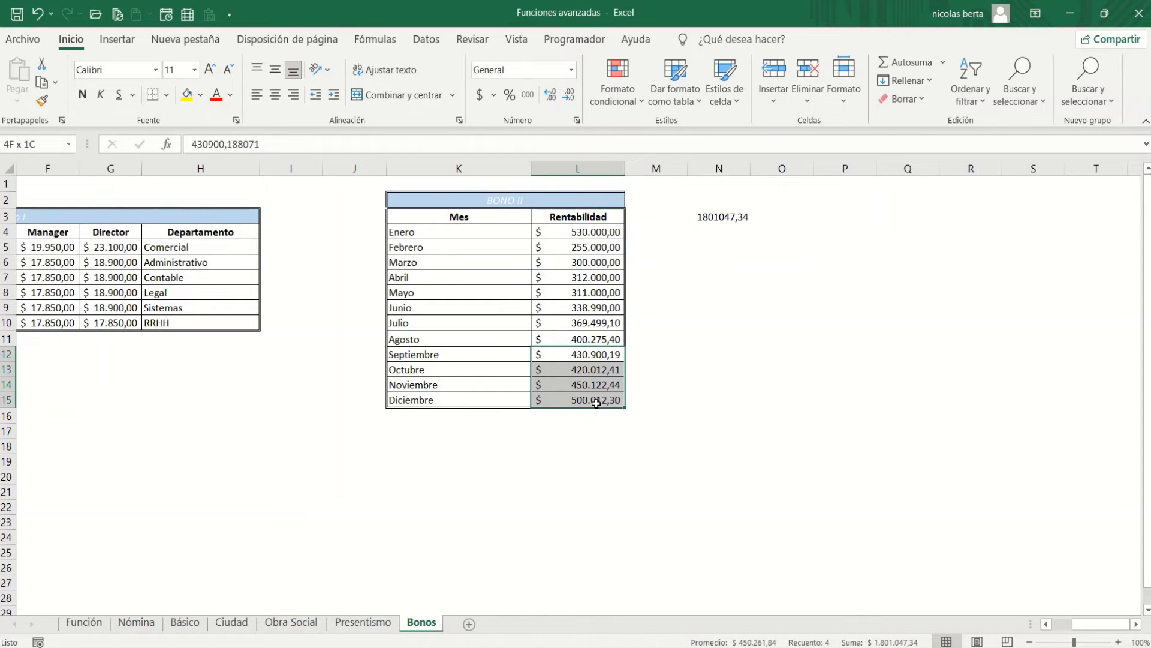
drag(597, 403, 597, 403)
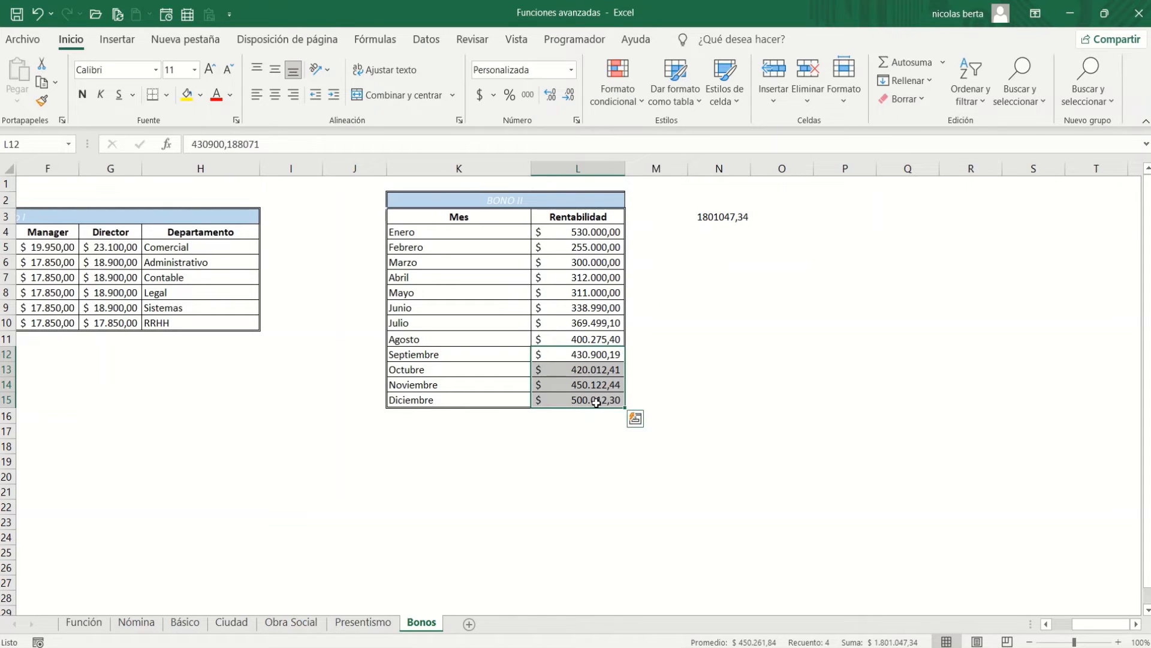
click(721, 218)
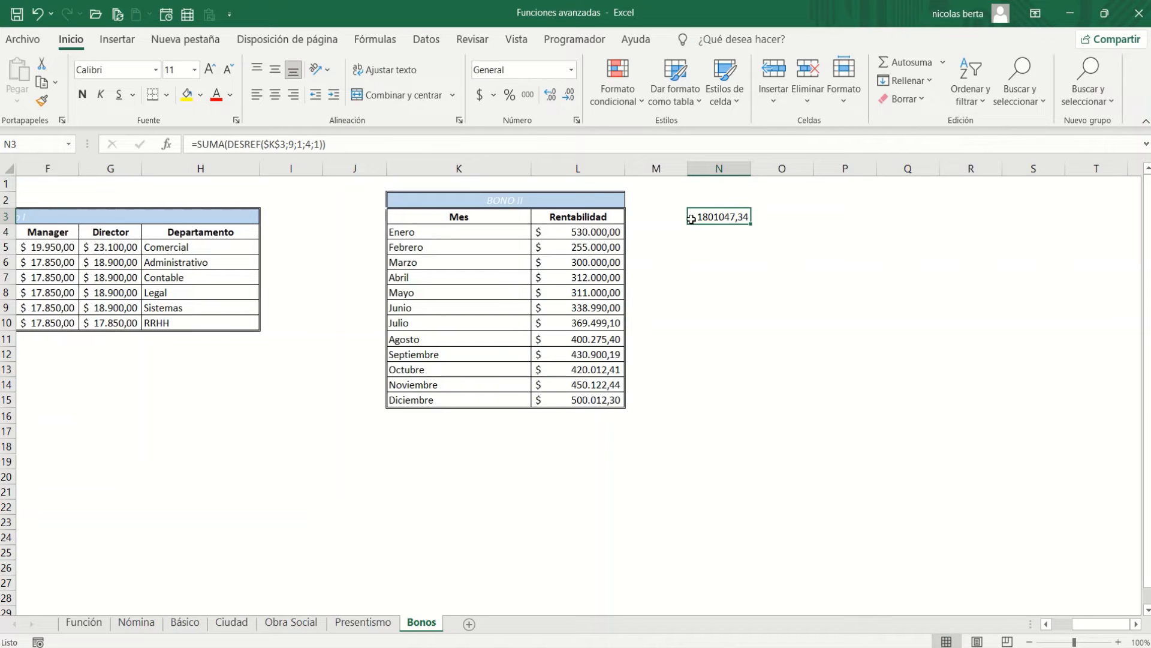
click(451, 218)
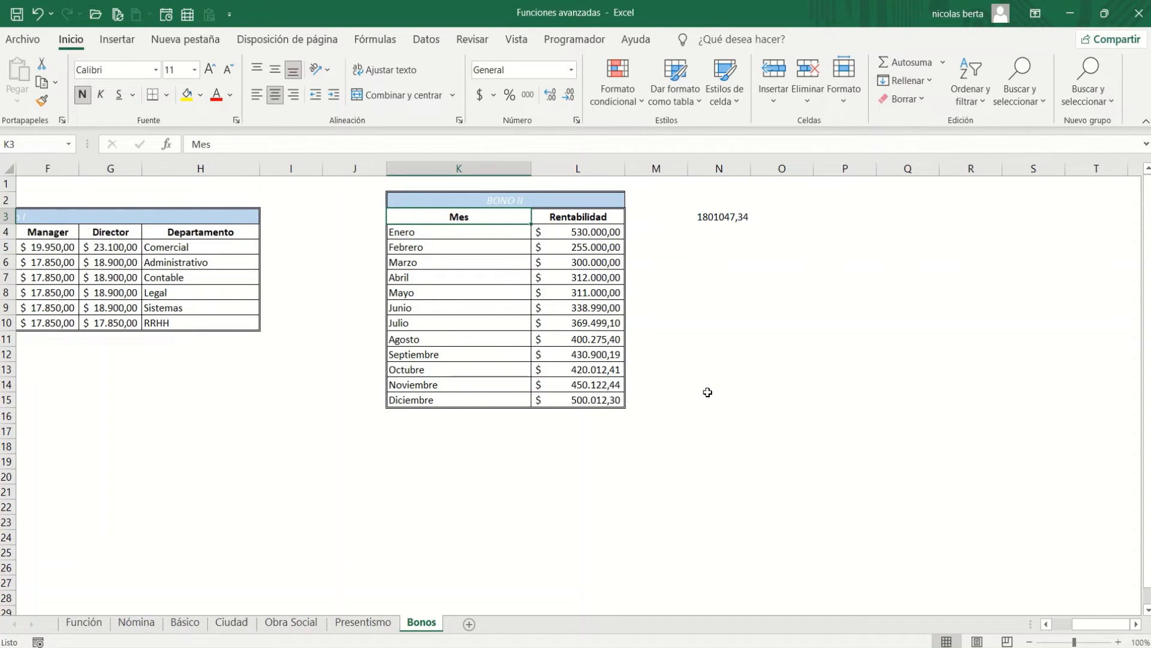
click(744, 215)
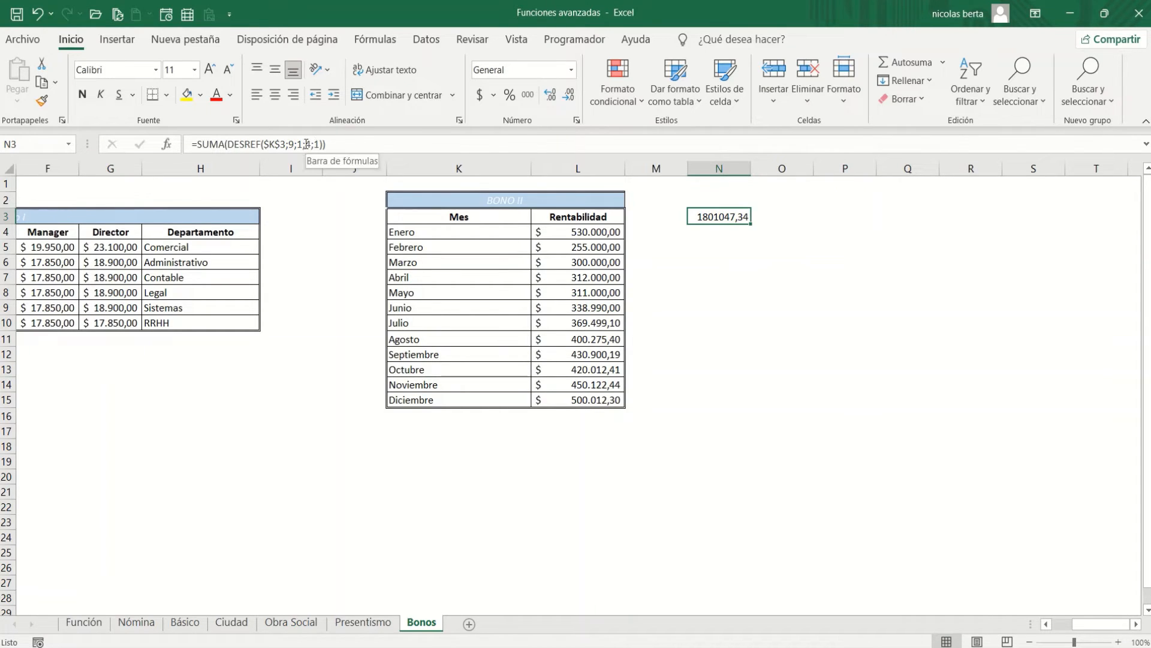
drag(305, 144, 322, 144)
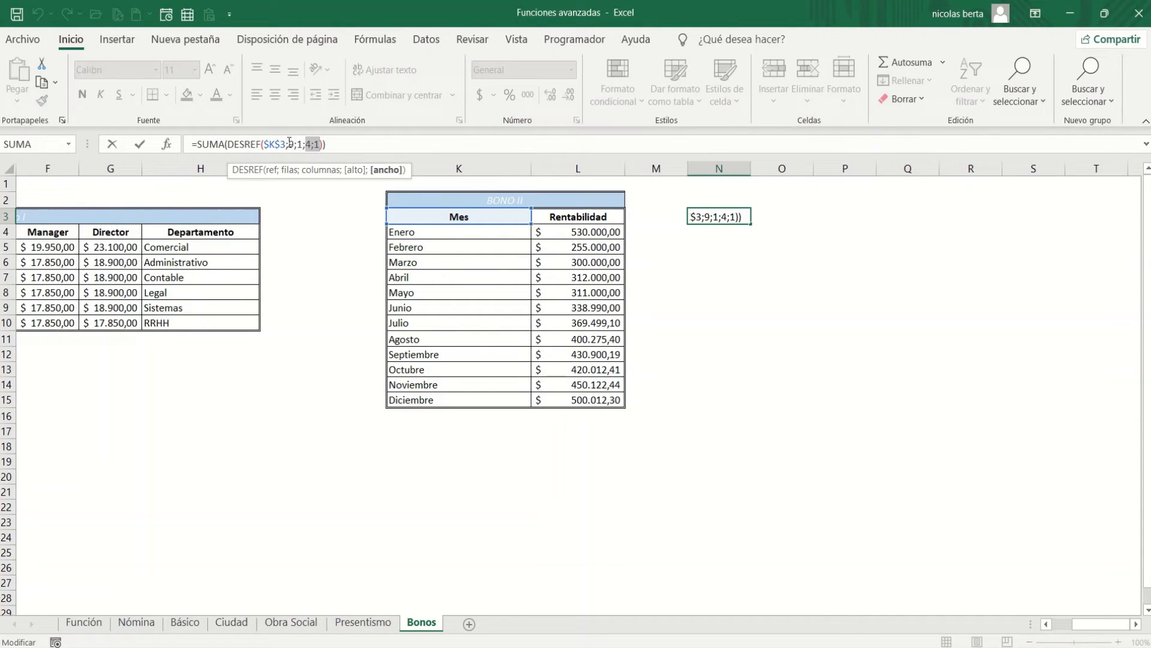
drag(289, 144, 307, 144)
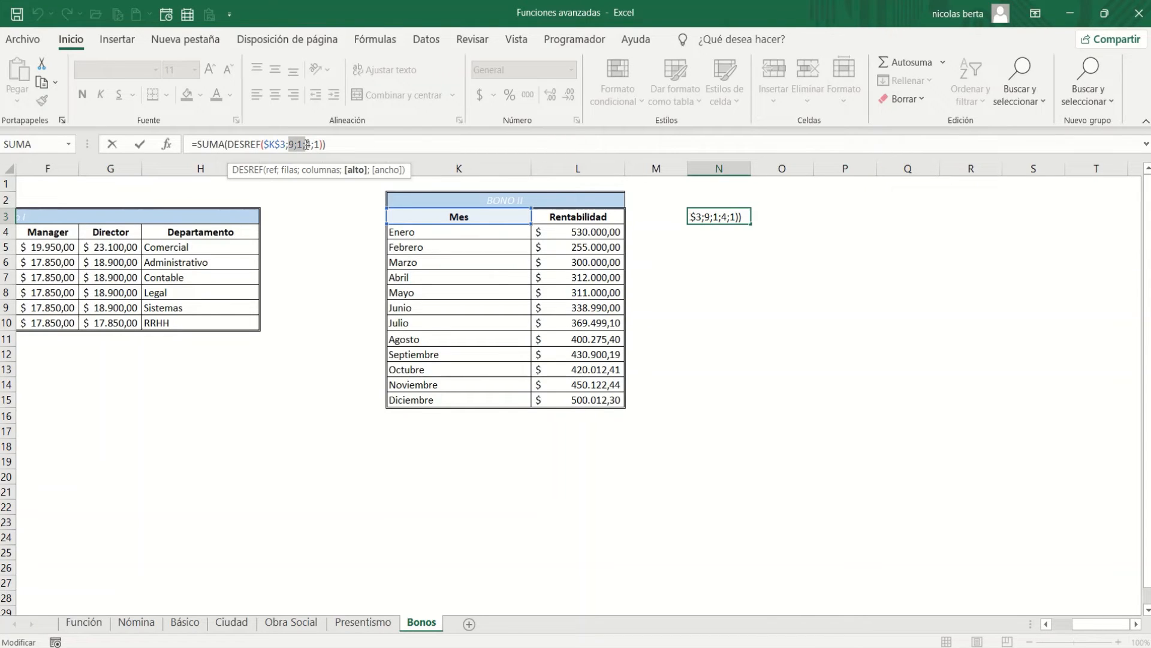
key(Escape)
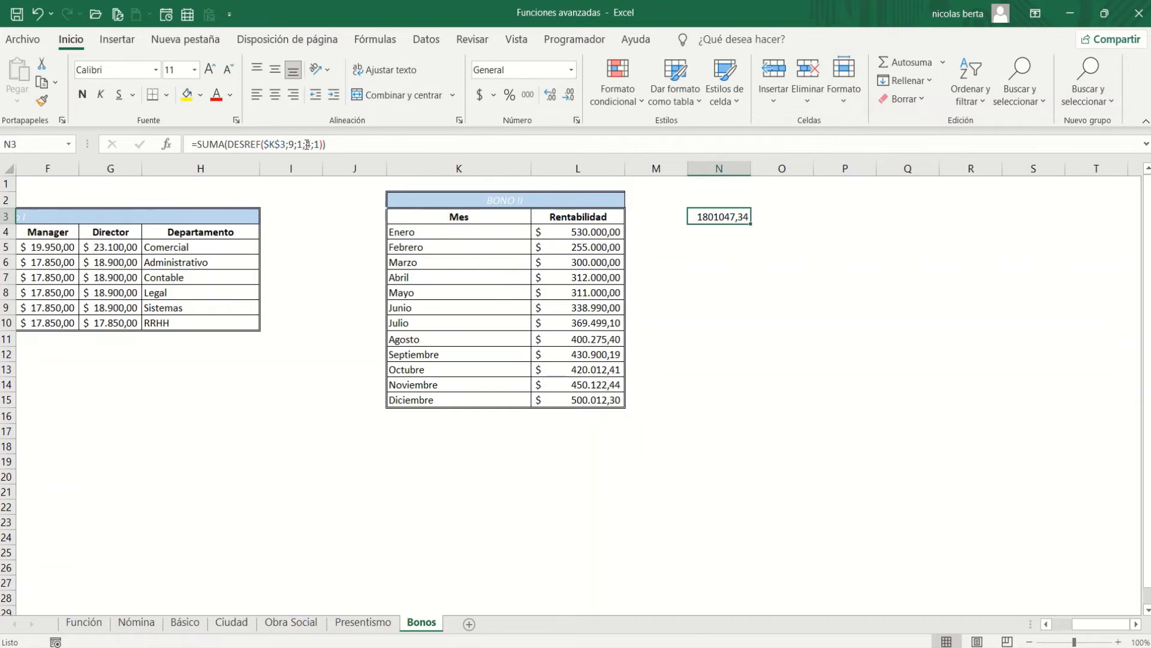
Return to the Nómina sheet and select cell S7, above the Bono I heading
key(ctrl+Page_Up)
key(ctrl+Page_Up)
key(ctrl+Page_Up)
key(ctrl+Page_Up)
key(ctrl+Page_Up)
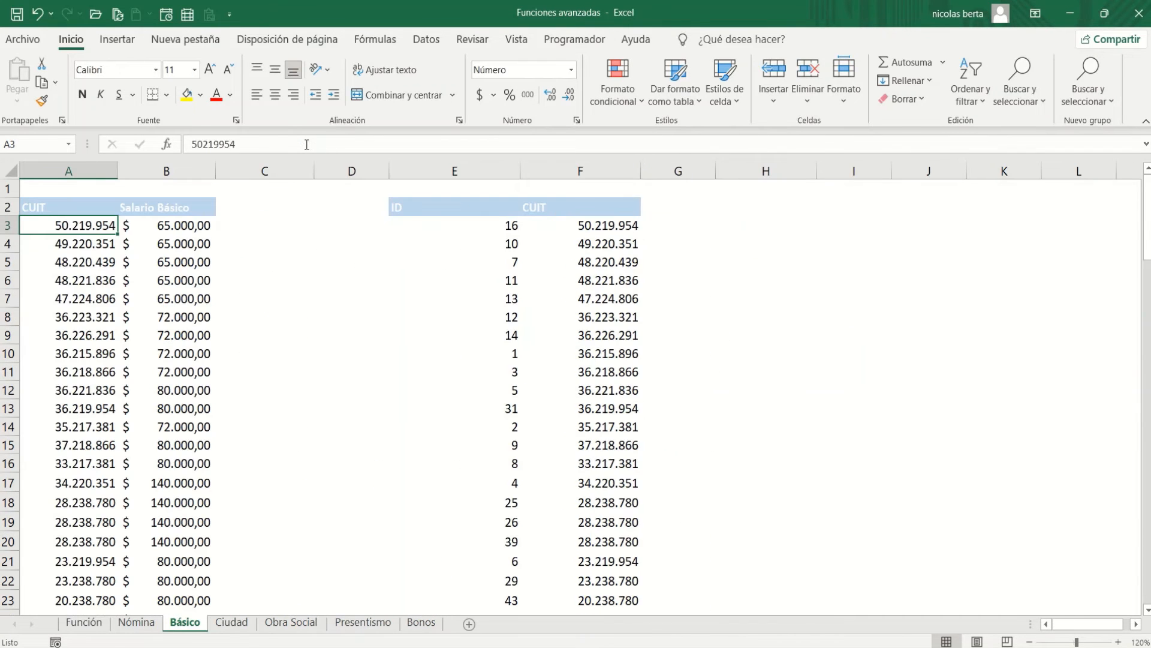
key(Up)
key(Up)
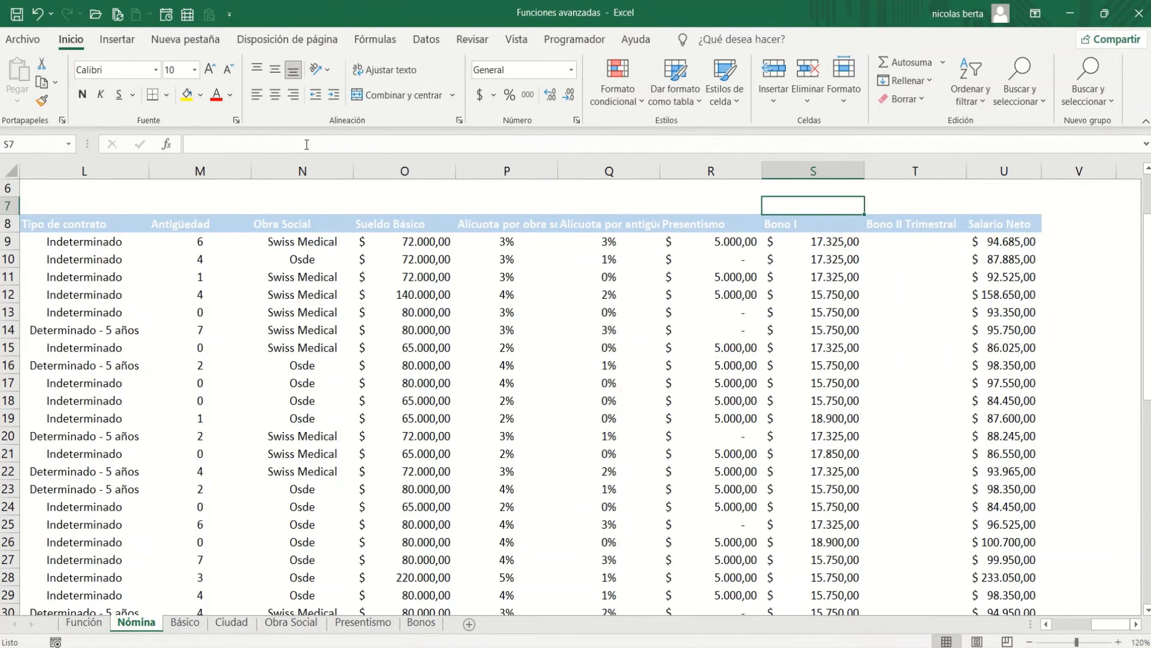
Review the Nómina table's column headings in row 8, from the personal data through Tipo de contrato and beyond
scroll(307, 144, up, 2)
key(Down)
key(ctrl+Left)
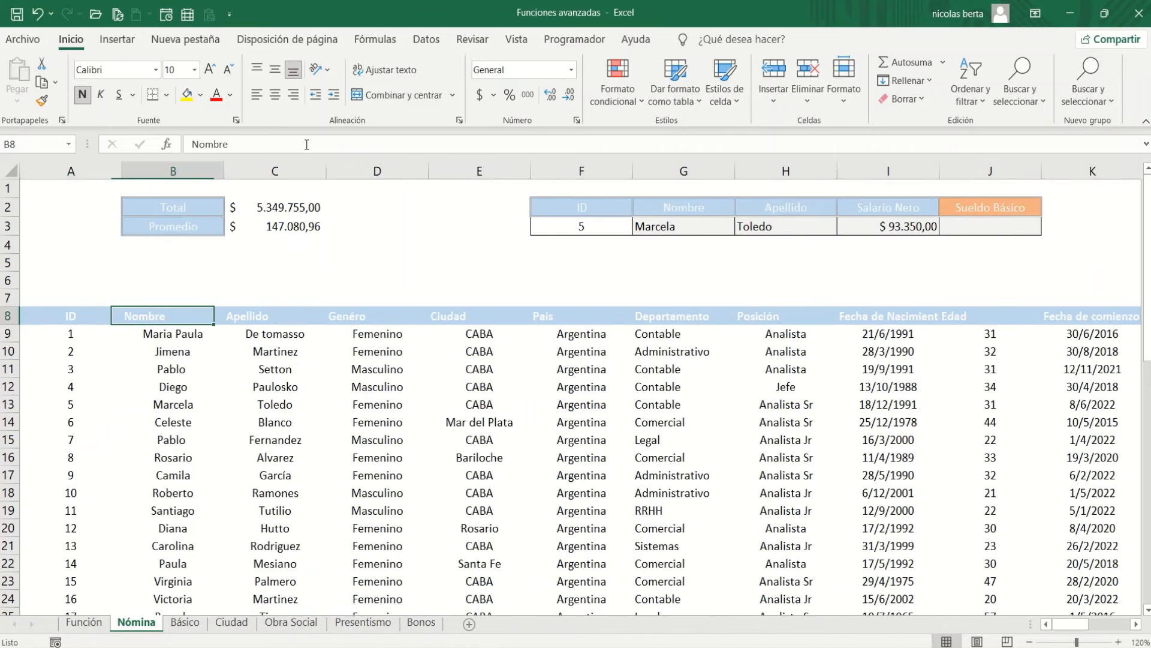
key(Right)
key(Right)
key(Right)
key(Right)
key(Right)
key(Right)
key(Right)
key(Right)
key(Right)
key(Right)
key(Right)
key(Left)
key(Left)
key(Left)
key(Left)
key(Left)
key(Left)
key(Left)
key(Left)
key(Left)
key(Left)
key(Left)
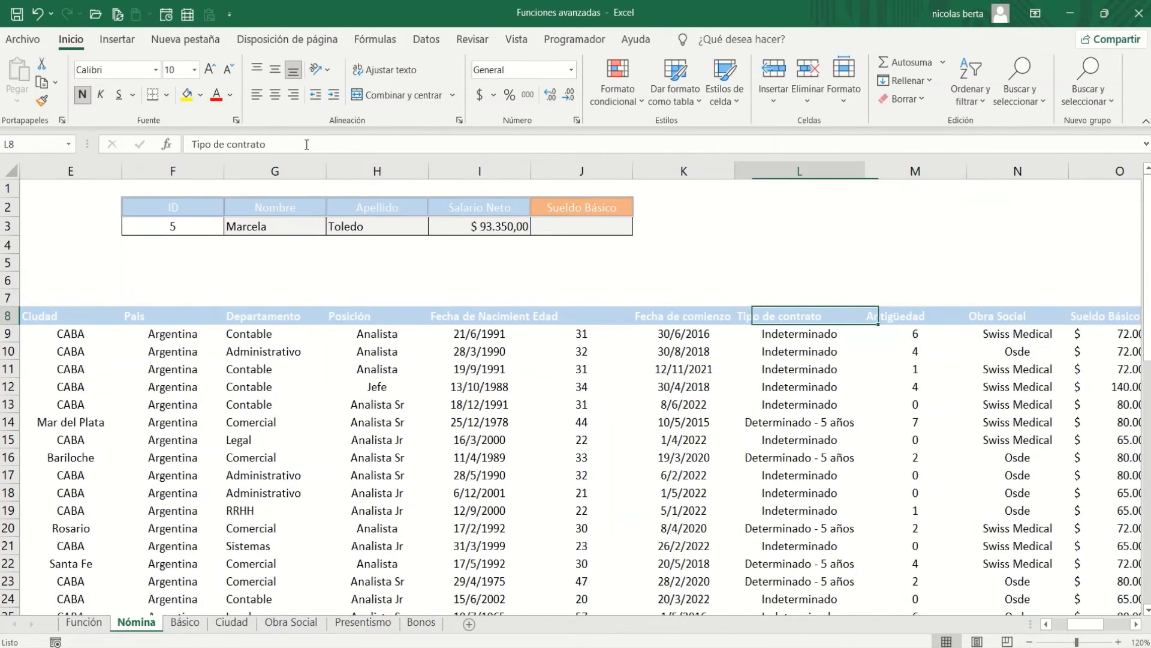
key(Right)
key(Right)
key(Right)
key(Right)
key(Right)
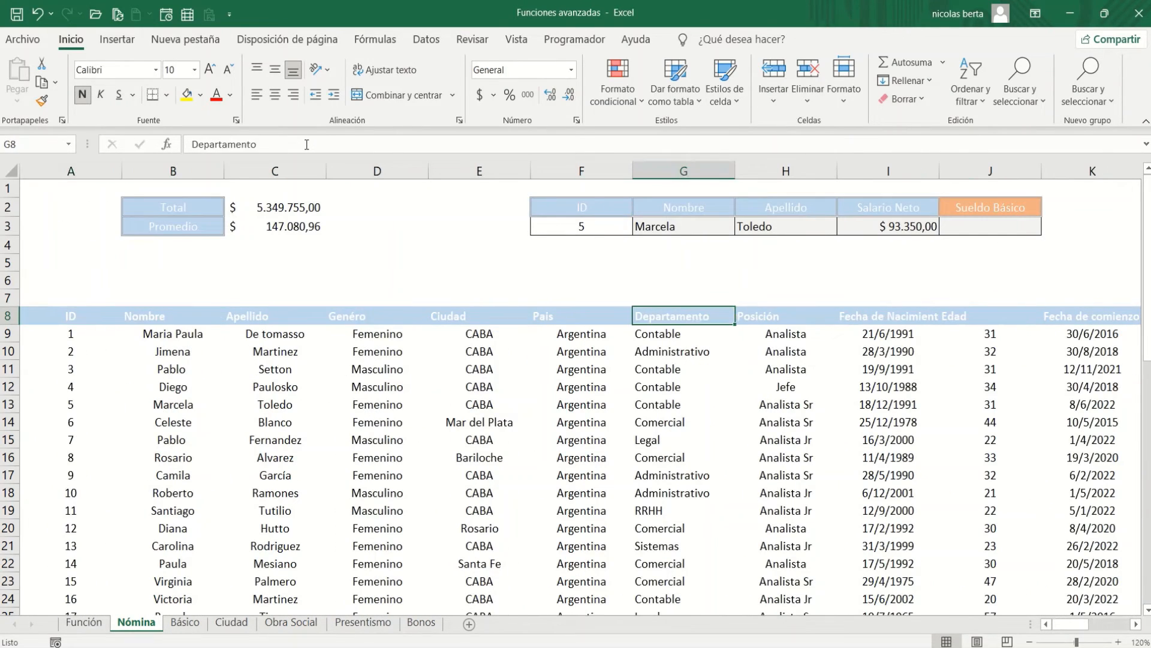
key(Down)
key(Down)
key(Up)
key(Up)
key(Right)
key(Right)
key(Right)
key(Right)
key(Right)
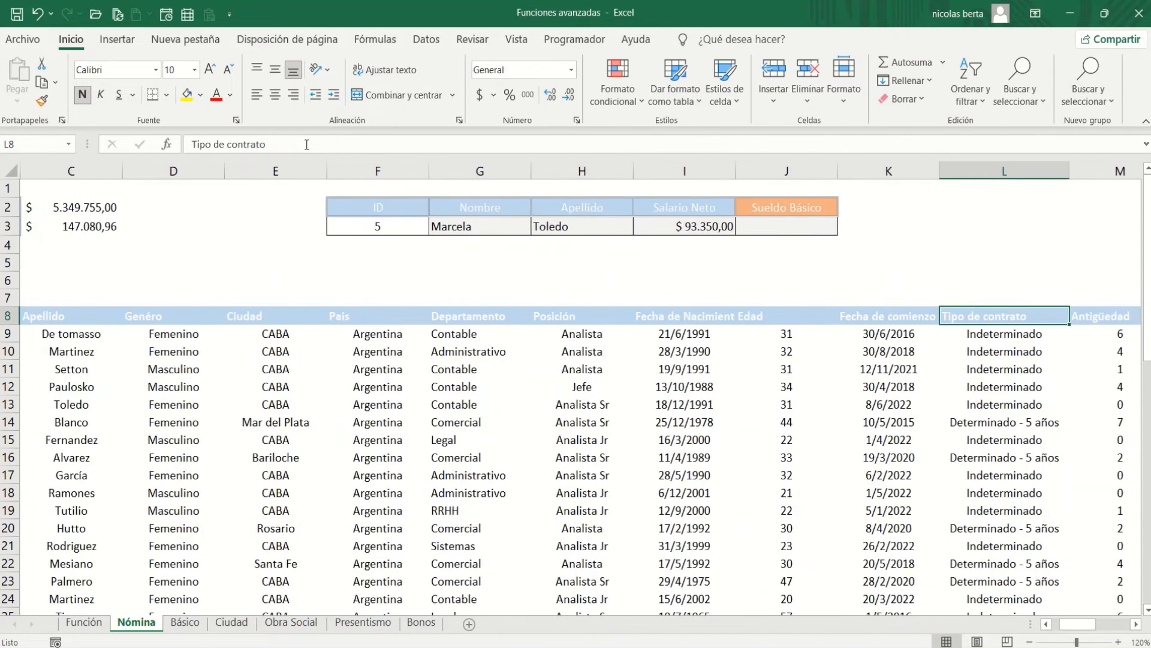
Examine the employee lookup block F2:J3, including the BUSCARV formulas under Nombre, Apellido and Salario Neto and the Sueldo Básico cells
click(372, 262)
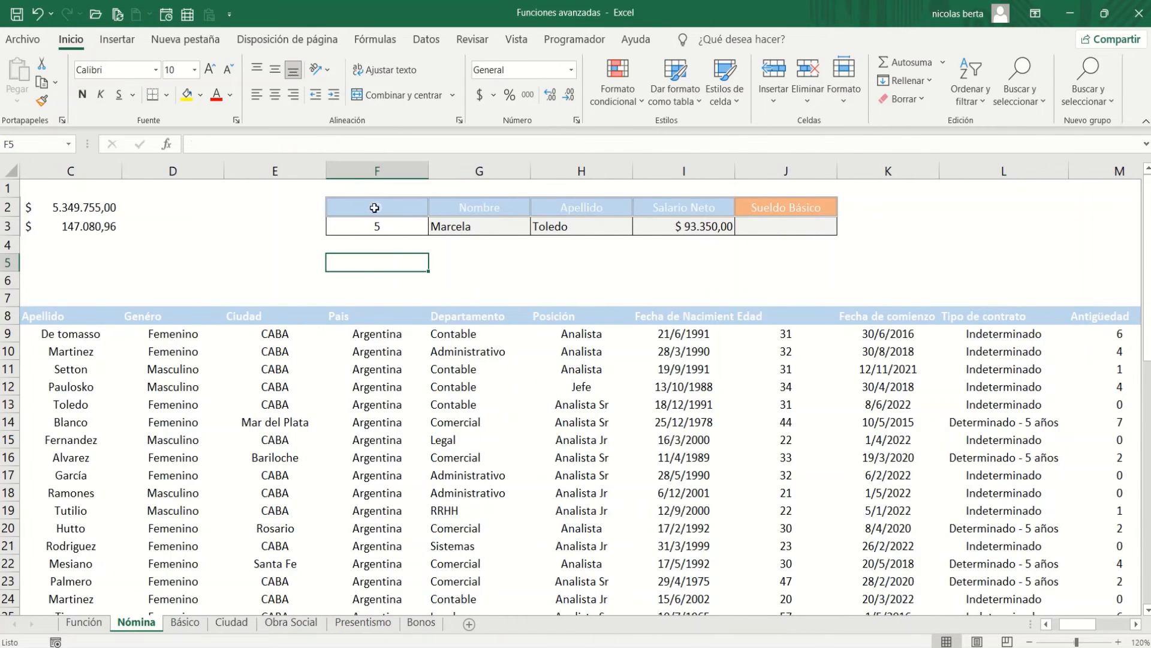
drag(378, 211, 660, 227)
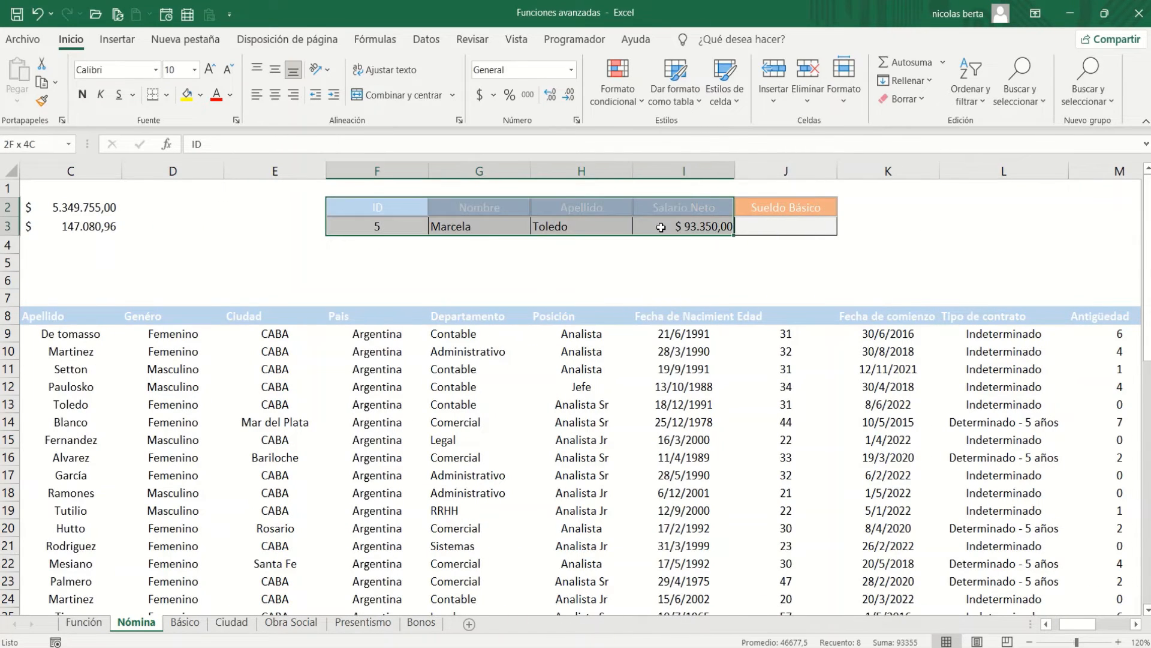
click(376, 226)
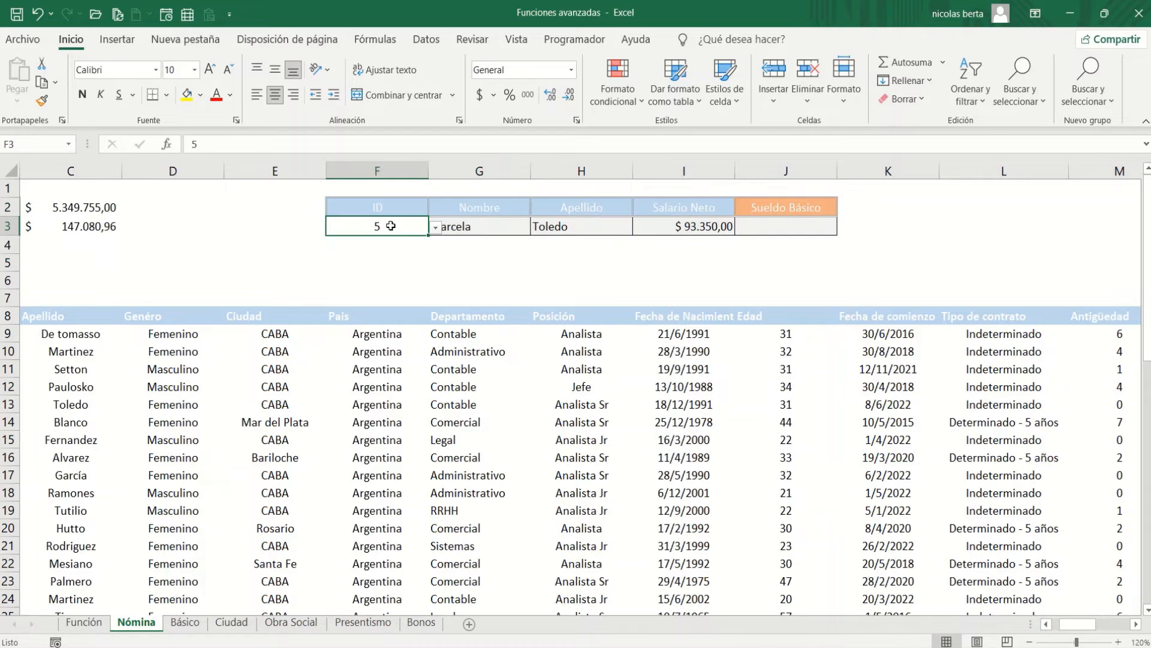
click(479, 226)
key(Right)
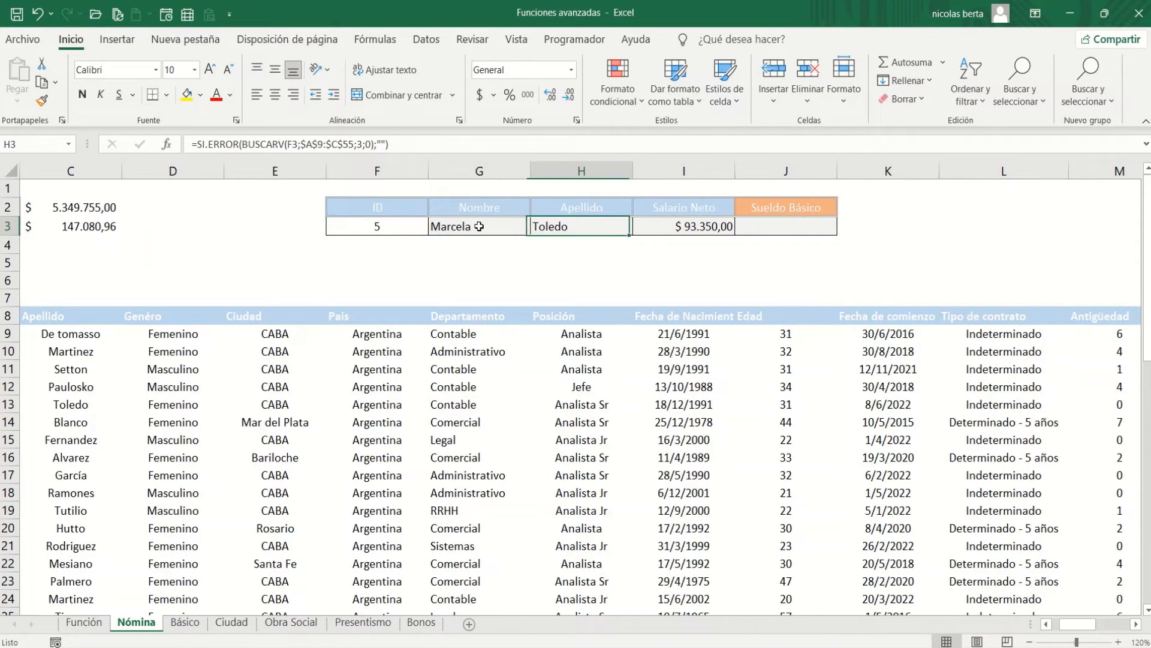
key(Left)
key(Right)
key(Left)
key(Right)
key(Right)
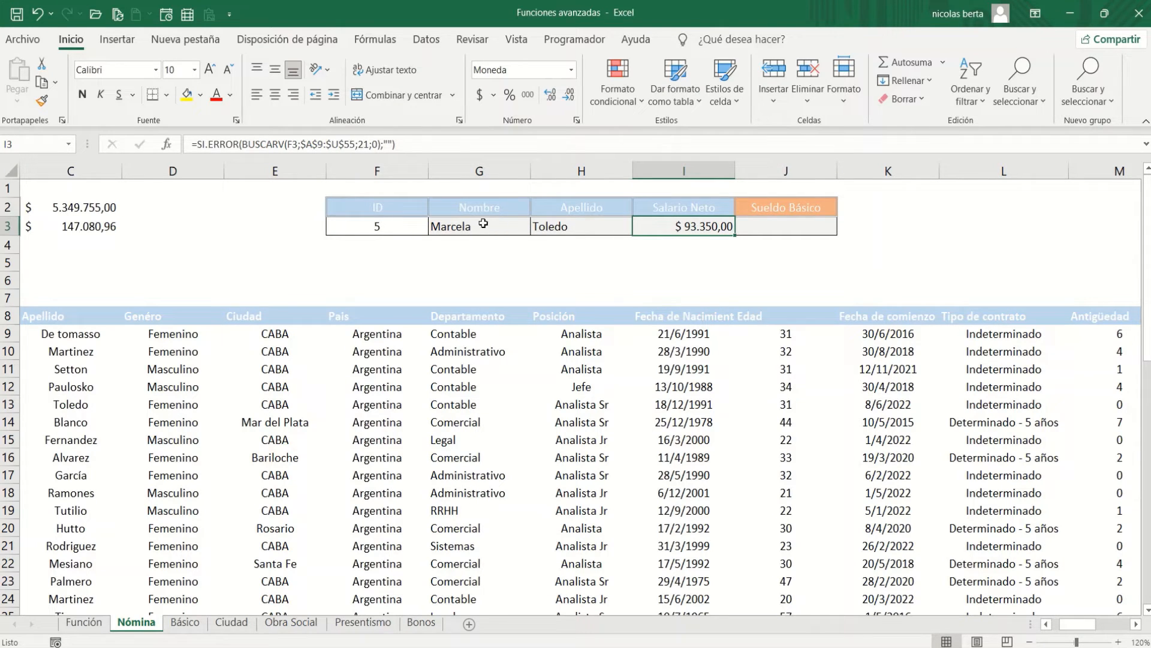
drag(807, 201, 1022, 222)
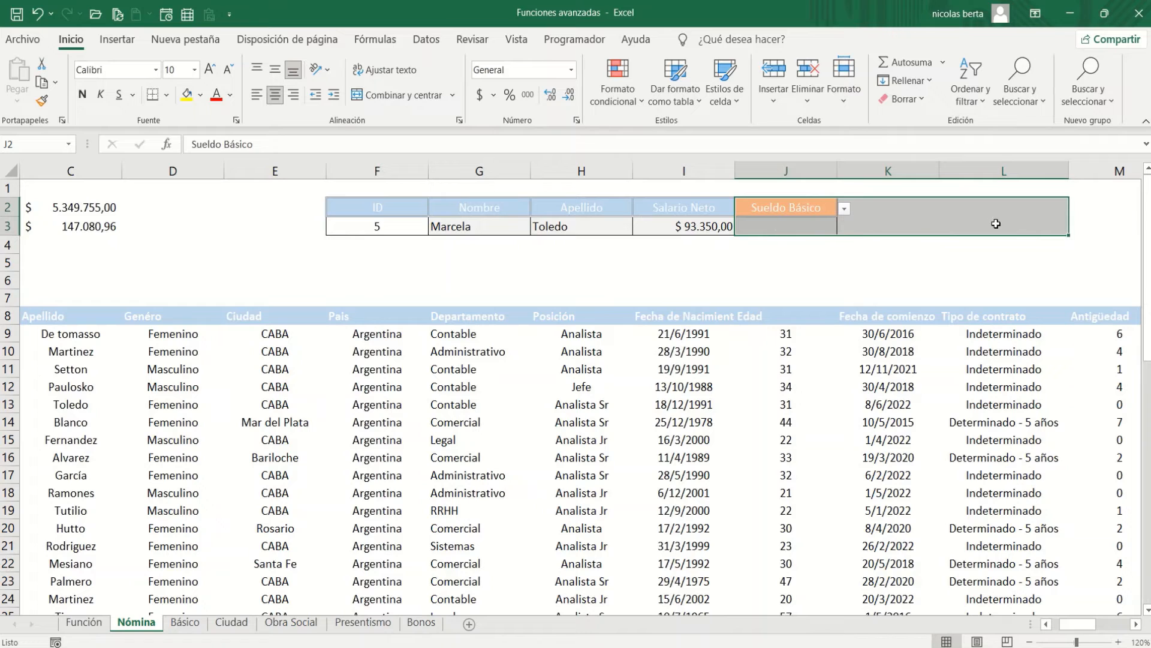
Set the employee ID in F3 to 7 from its list of allowed values
click(378, 232)
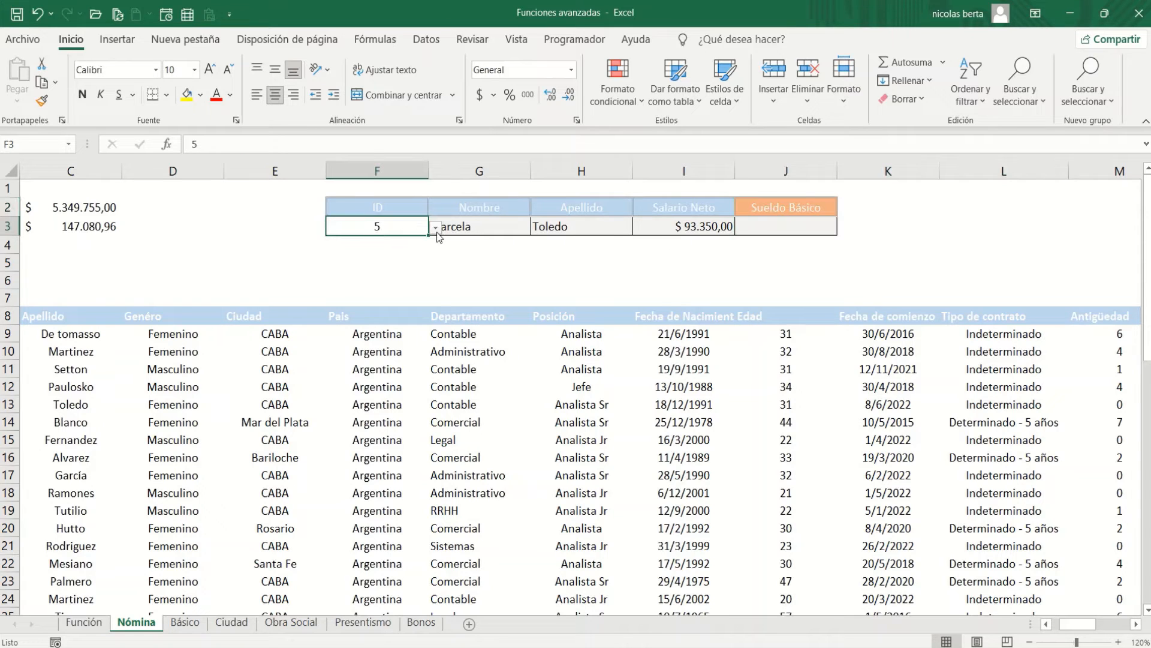
click(435, 228)
click(399, 267)
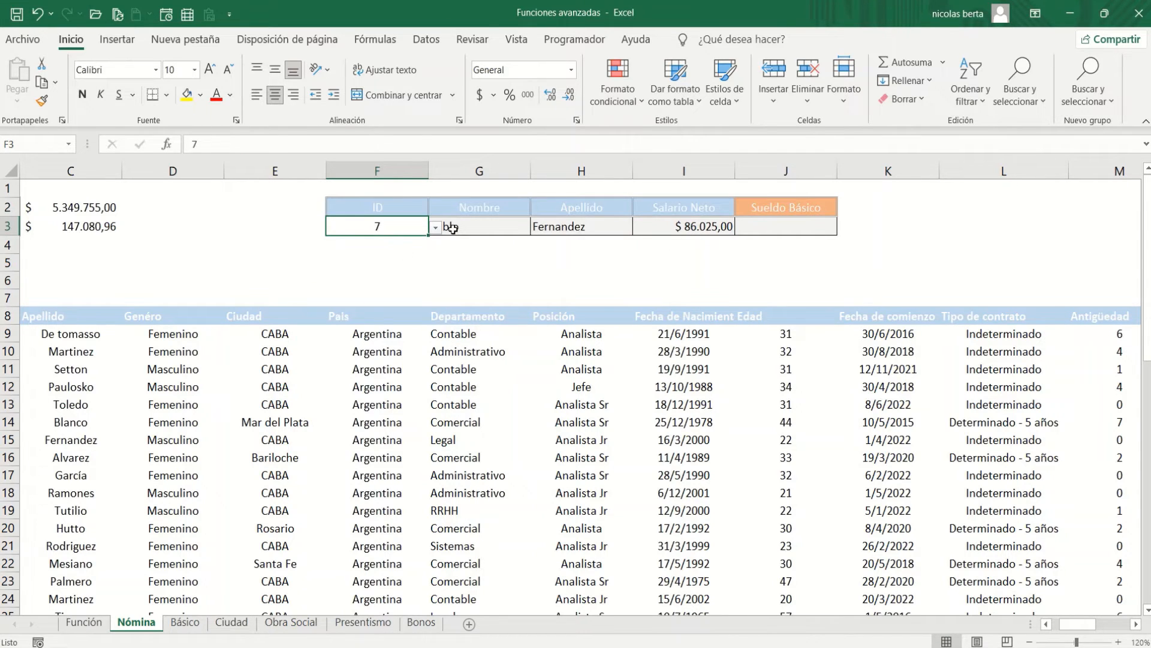
click(436, 229)
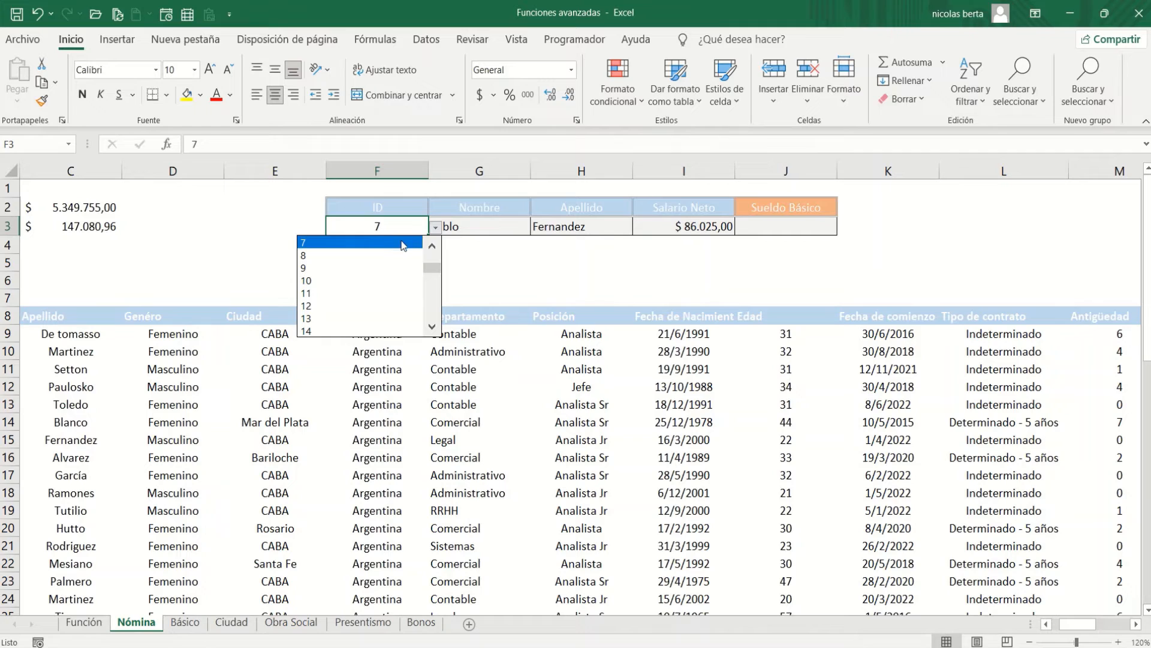
click(432, 246)
click(737, 273)
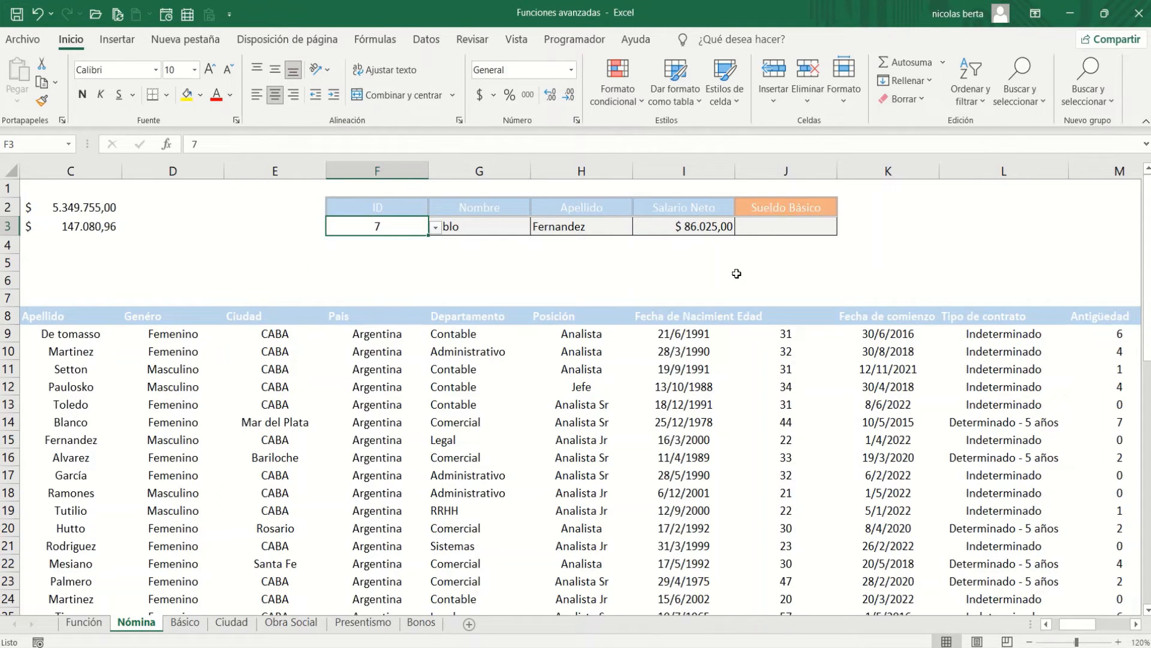
Review the salary concepts offered in the heading list of J2, above the empty result cell J3
click(752, 227)
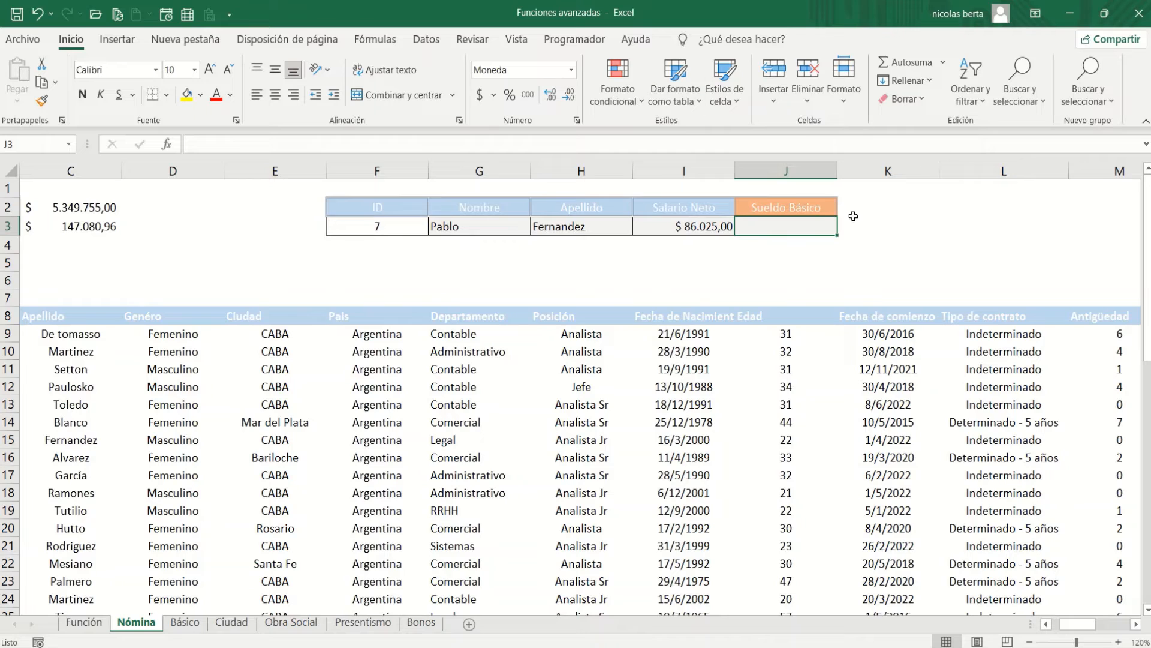
click(786, 208)
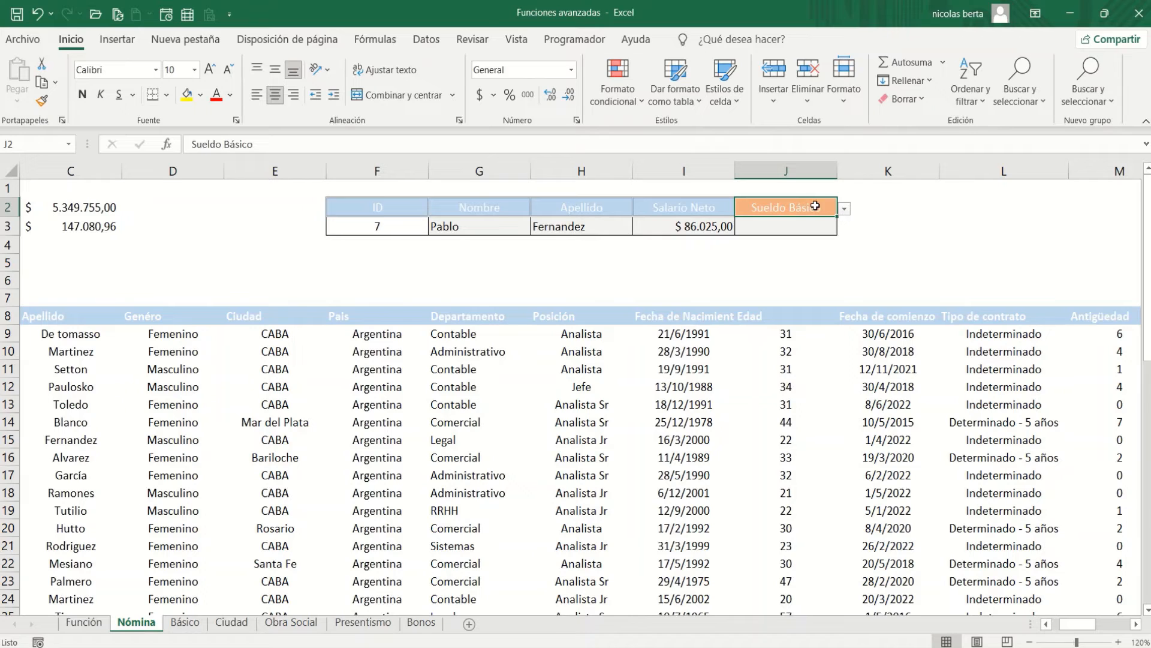
click(843, 208)
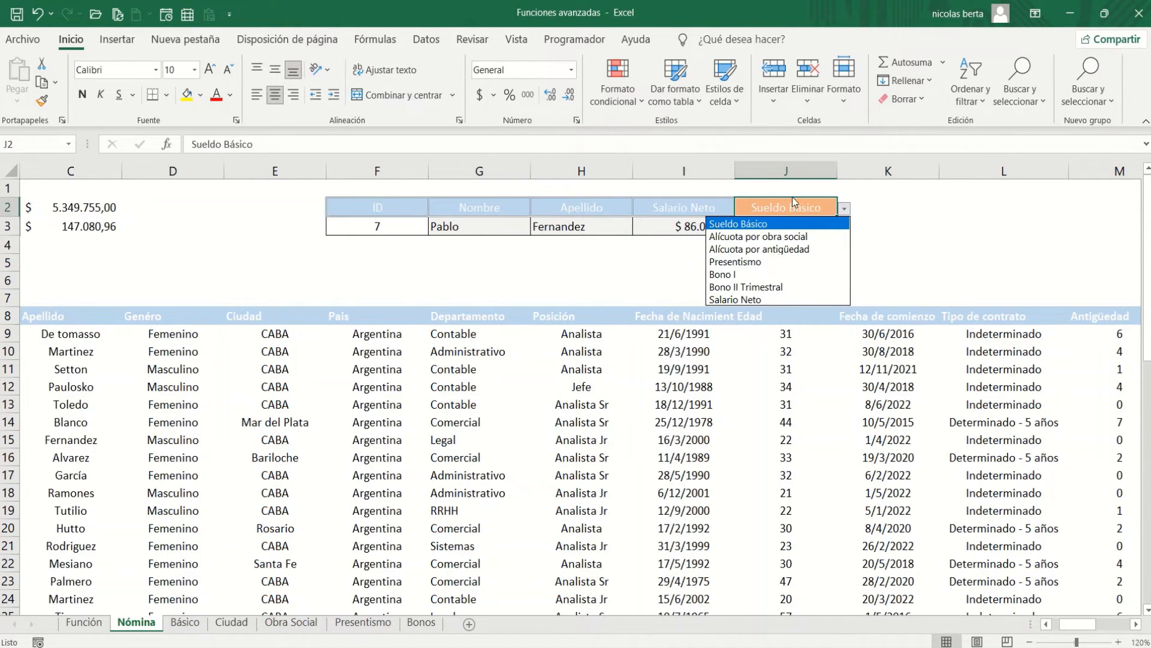
click(874, 199)
drag(868, 203, 1113, 199)
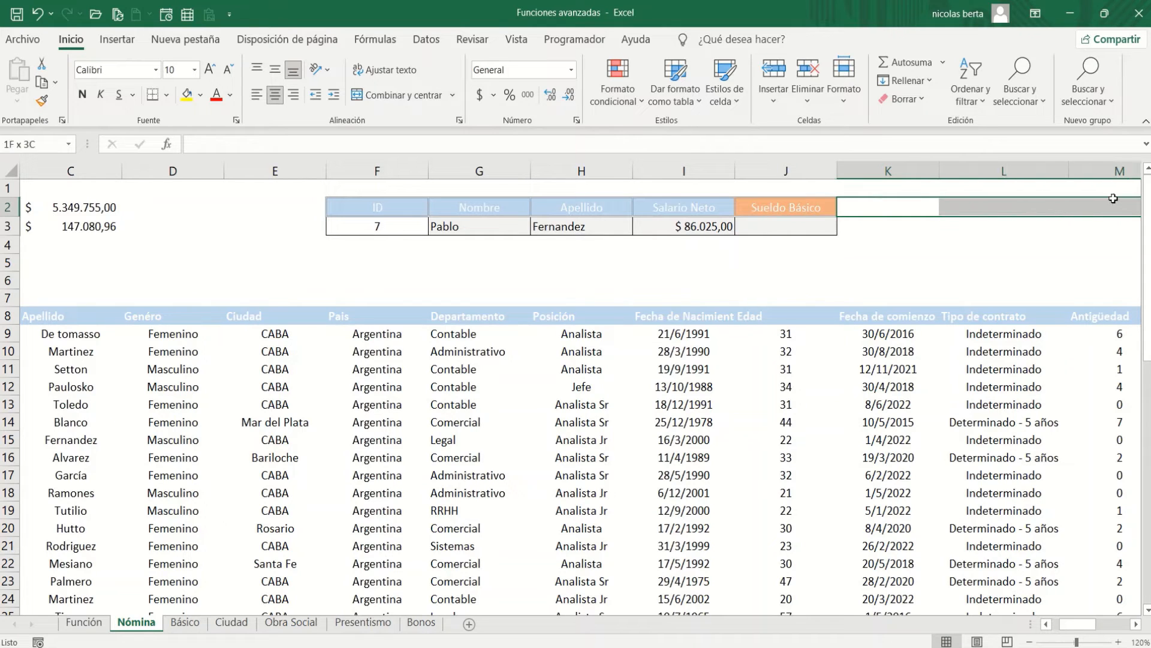
click(794, 206)
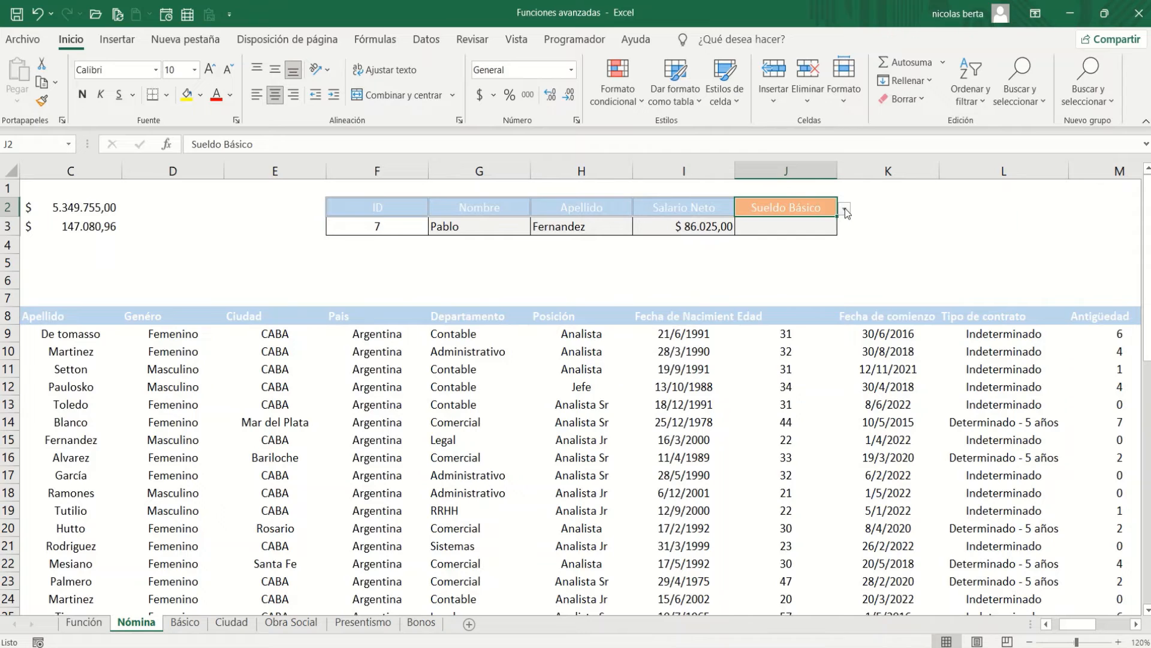
click(844, 210)
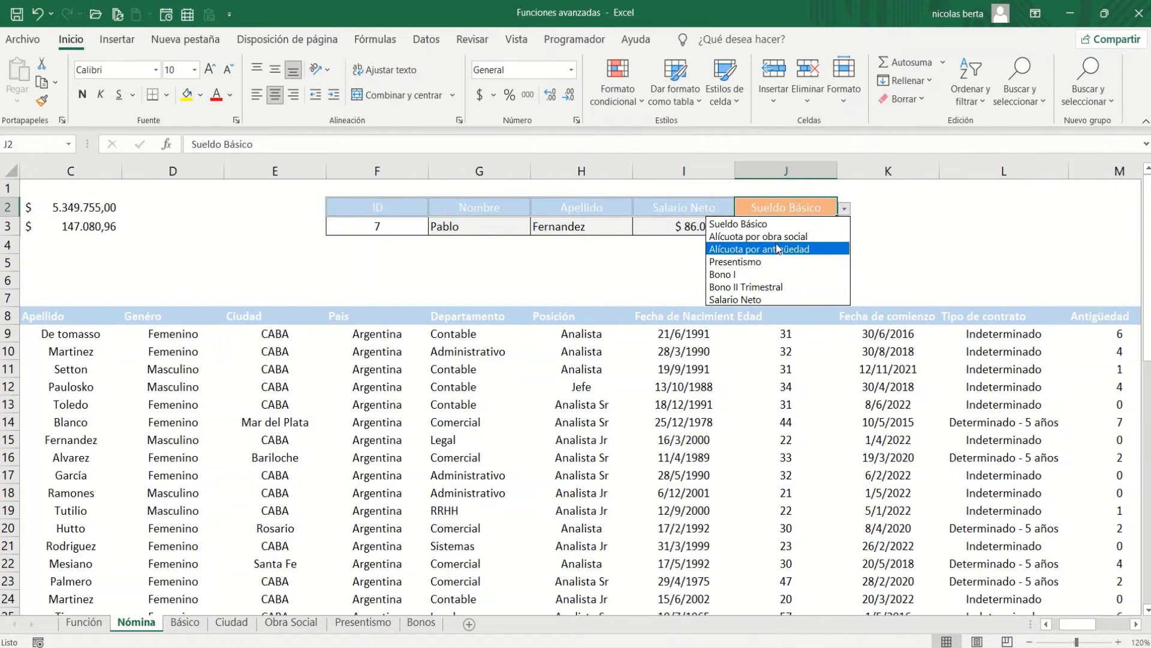
key(Escape)
Start a SUMAR.SI formula in J3 with $A$9:$A$55 as the range and F3 as the criterion
click(782, 226)
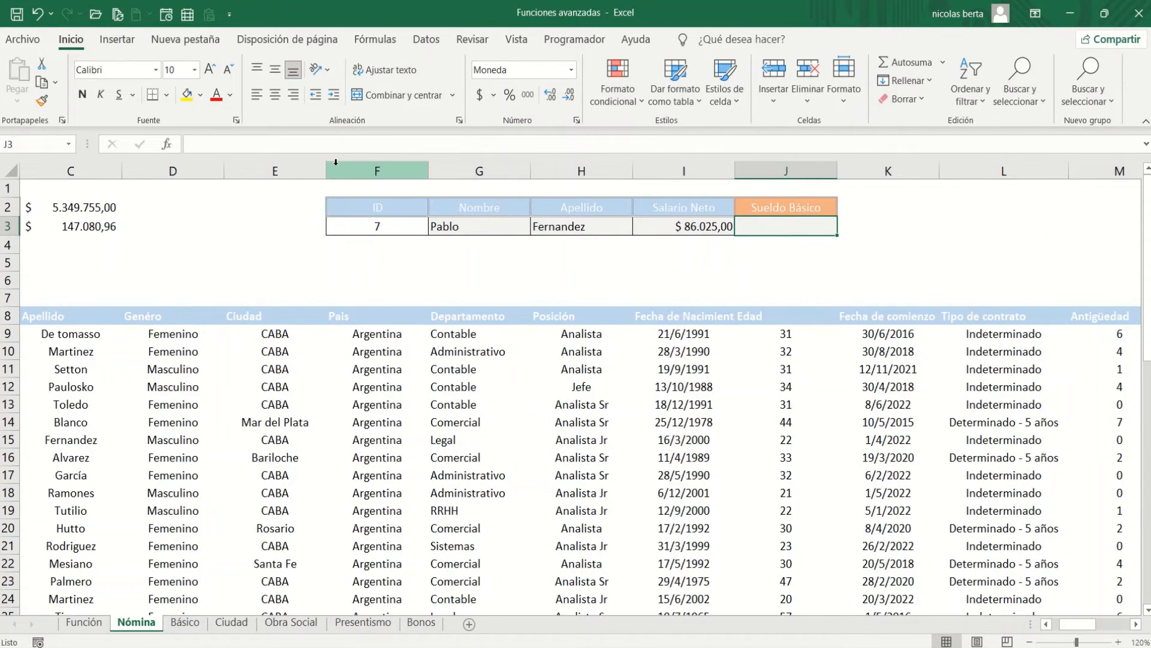
scroll(337, 163, left, 2)
click(215, 144)
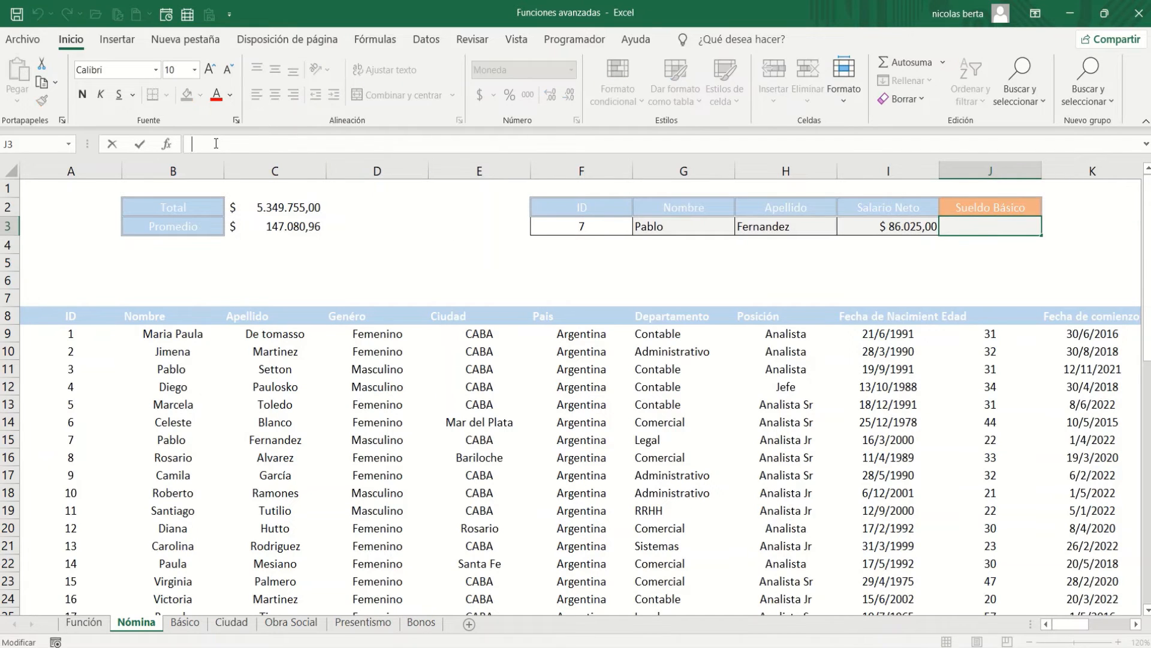
text(=SUMAR.SI8)
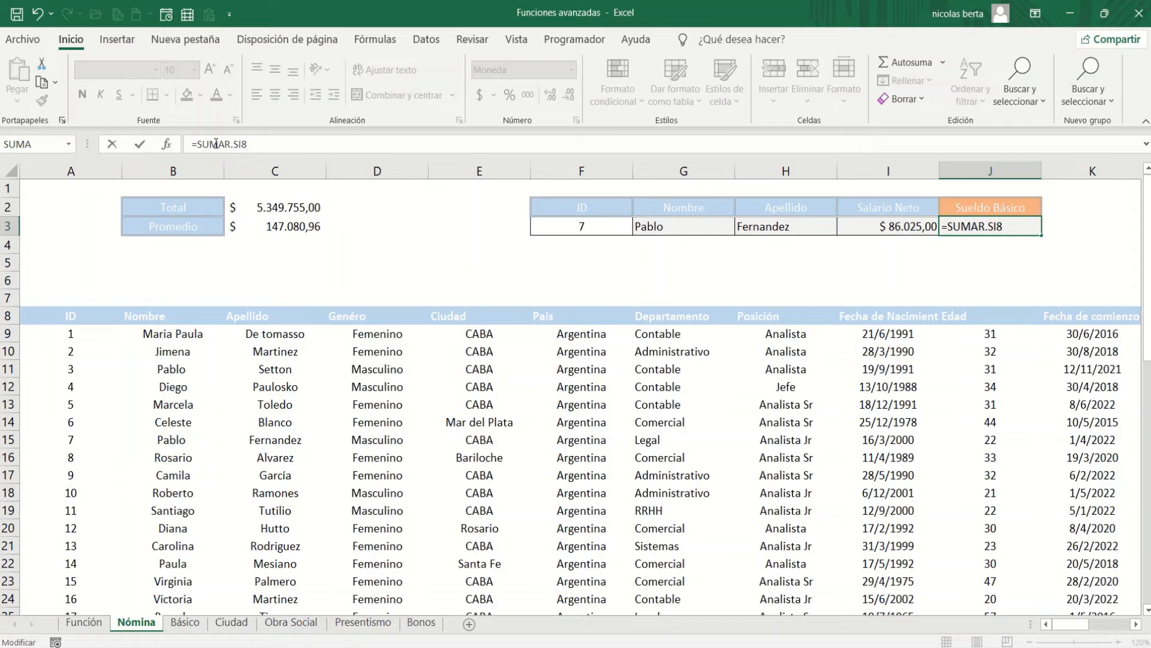
key(BackSpace)
text(()
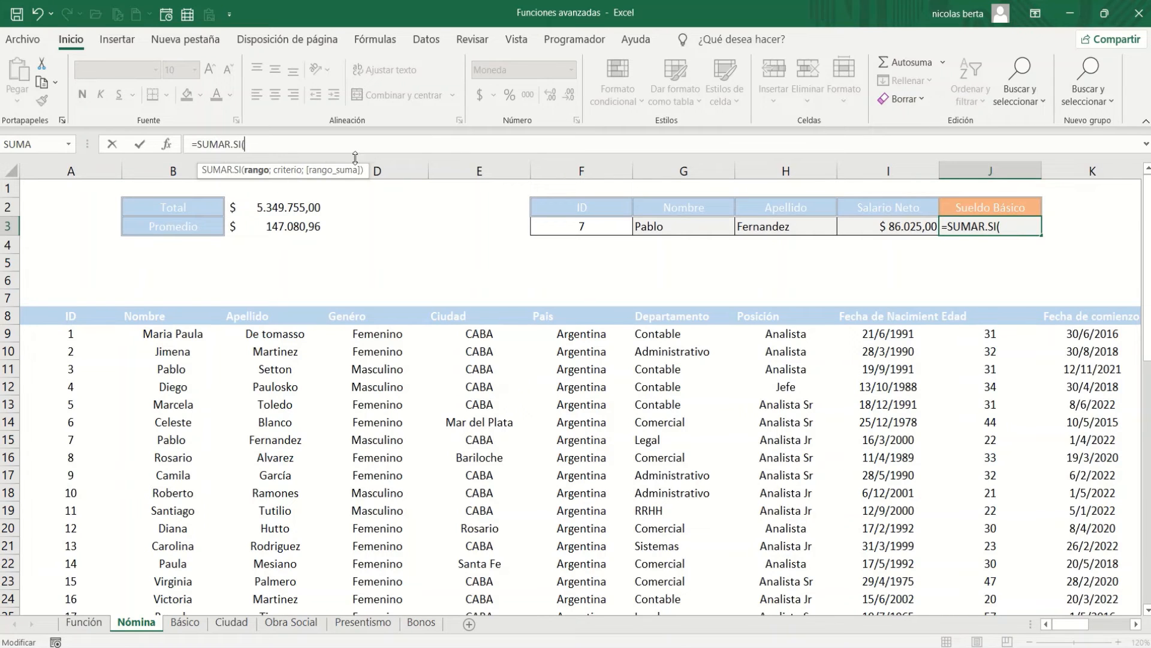
click(81, 334)
key(ctrl+shift+Down)
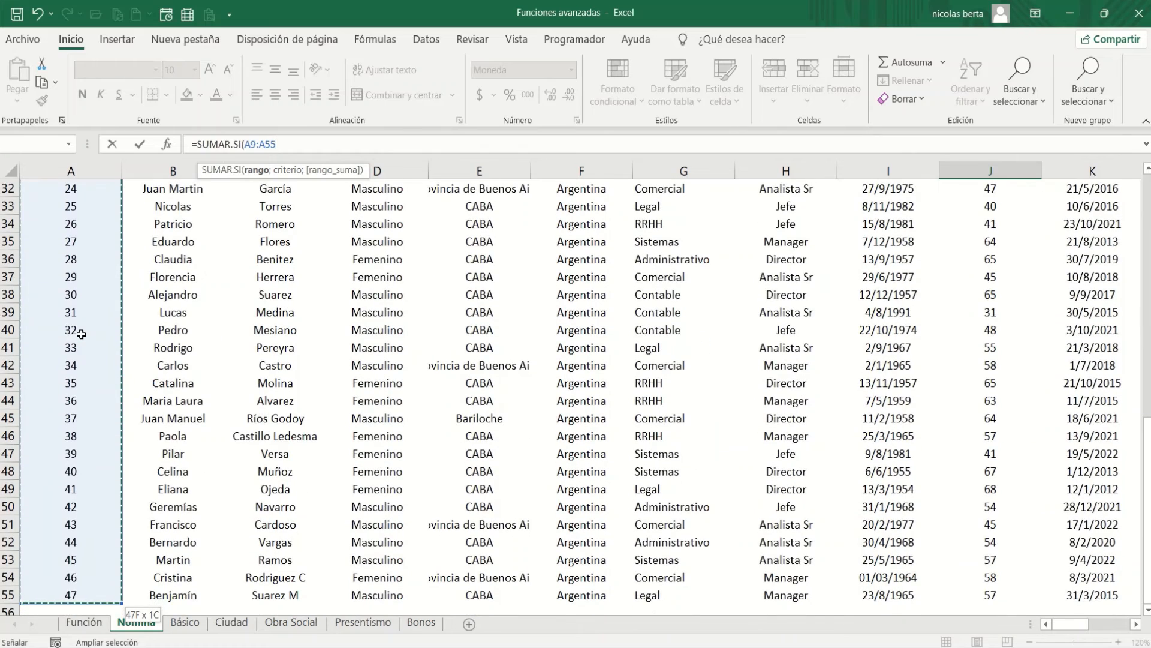
key(F4)
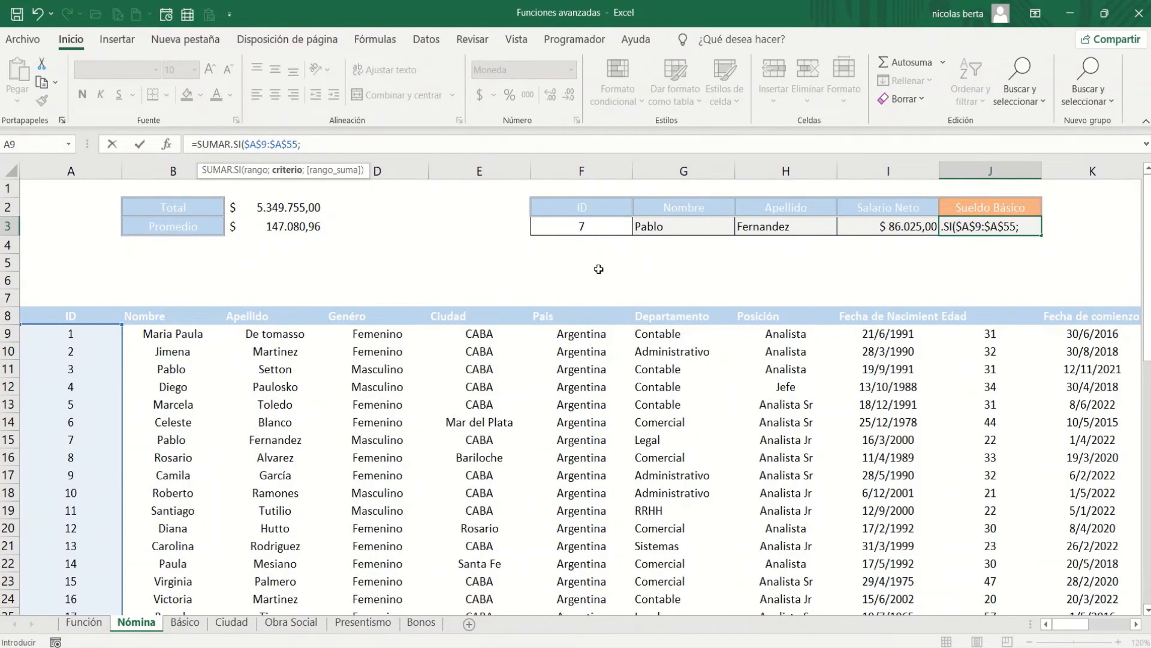
click(596, 226)
text(;)
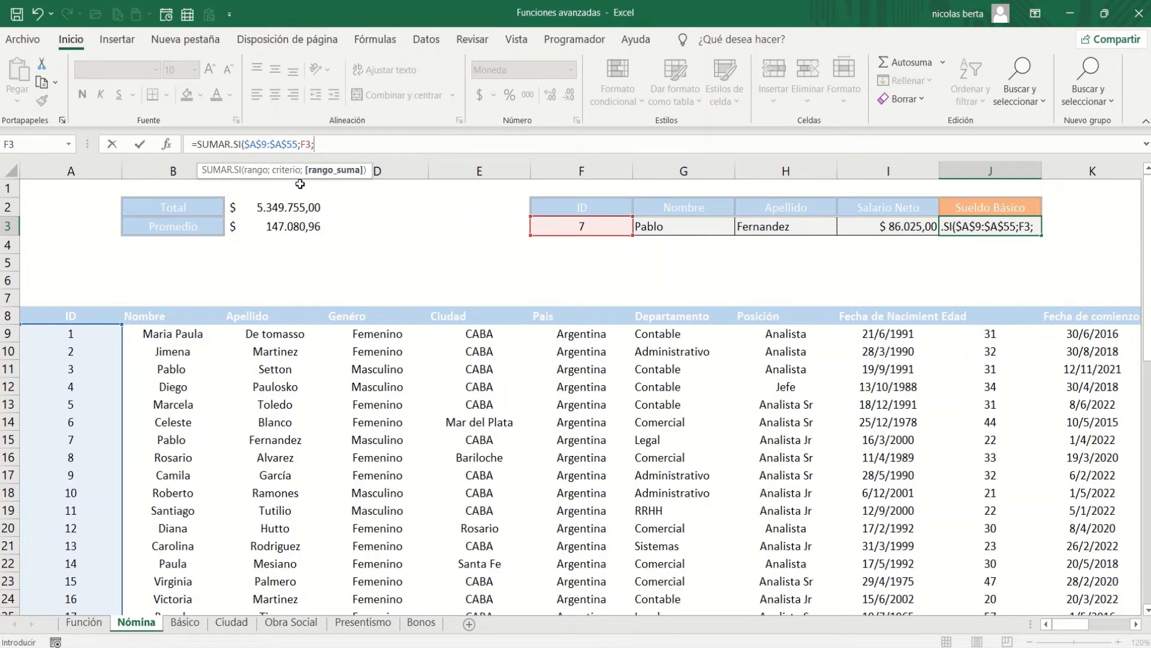
Nest DESREF as the sum range in J3, with $A$8 as the reference and 0 as the row offset
text(DESREF()
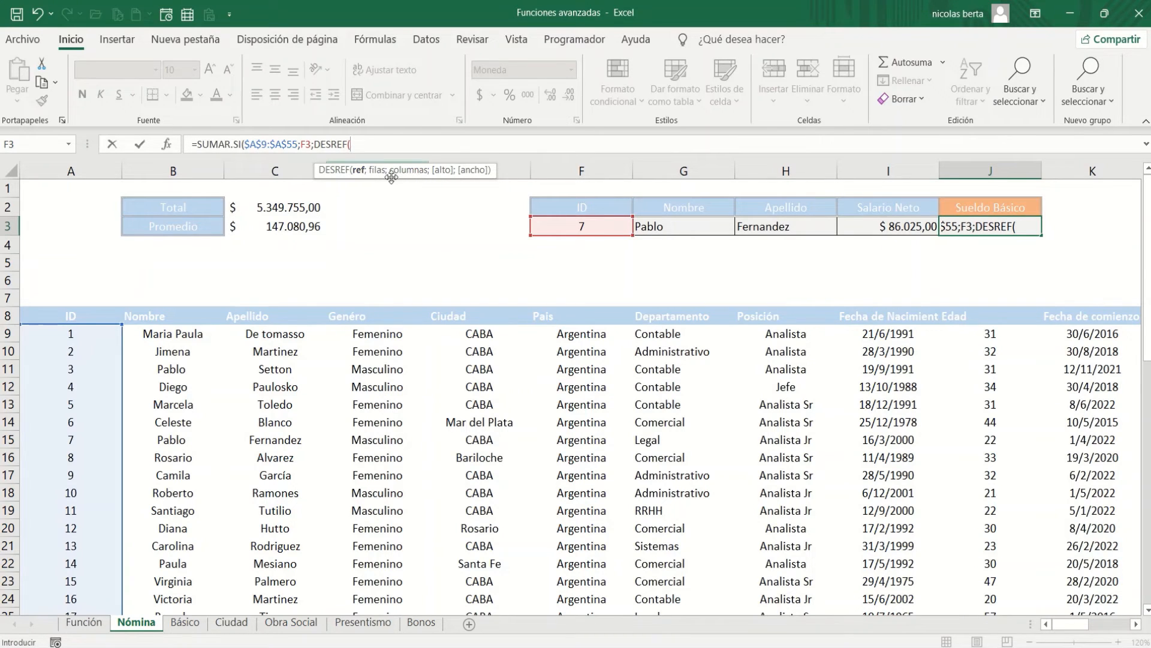
click(58, 314)
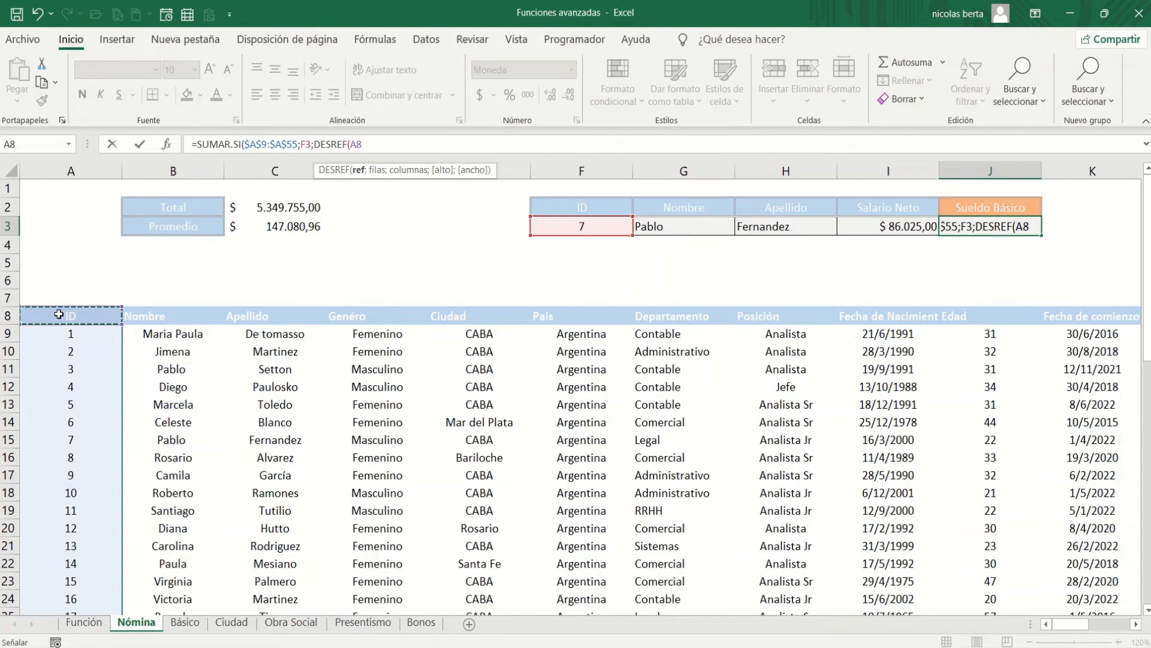
key(F4)
text(;0)
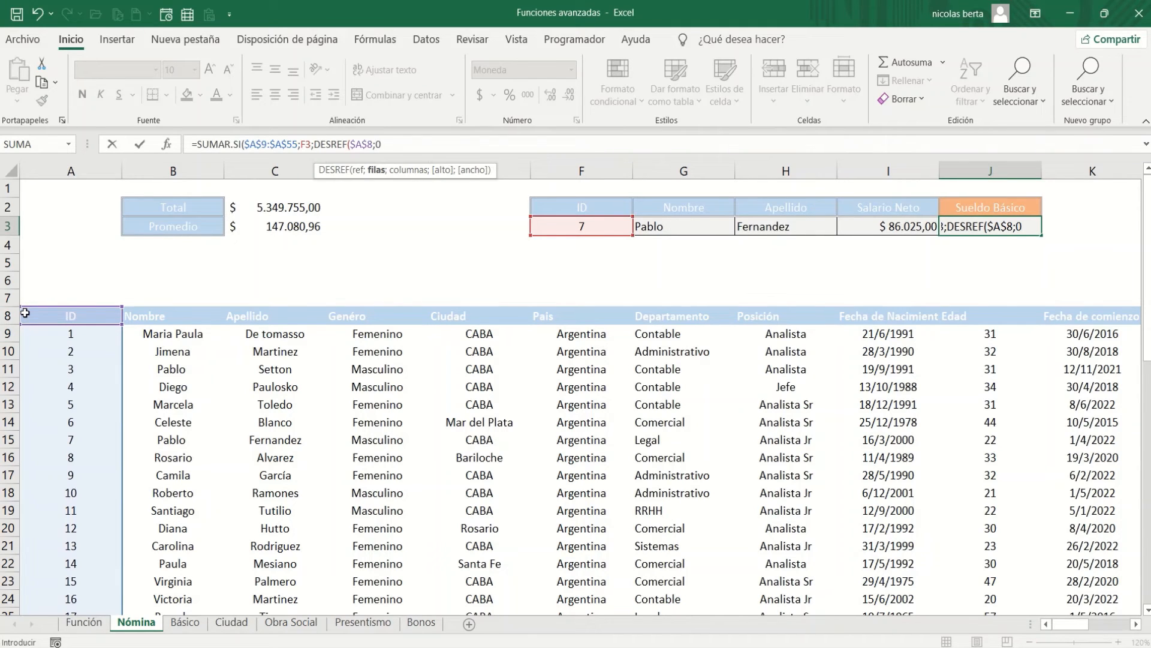
text(;)
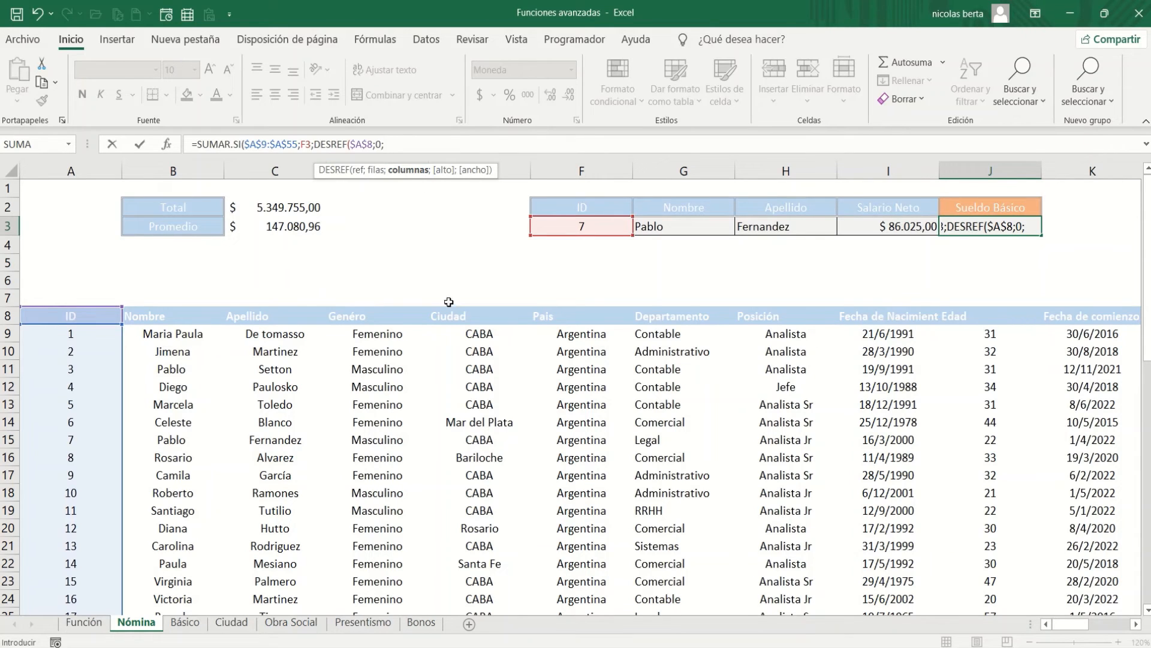
Nest COINCIDIR as DESREF's column offset in J3, finding J2 in the headings $A$8:$U$8 with match type 0
text(COINCIDIR)
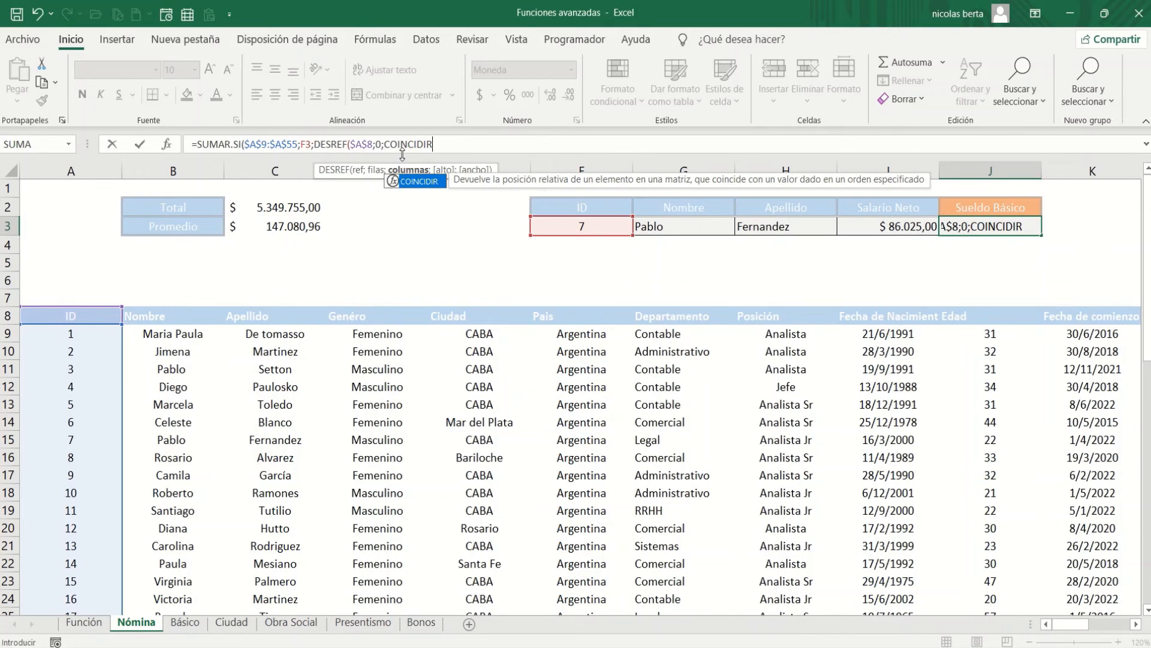
text(()
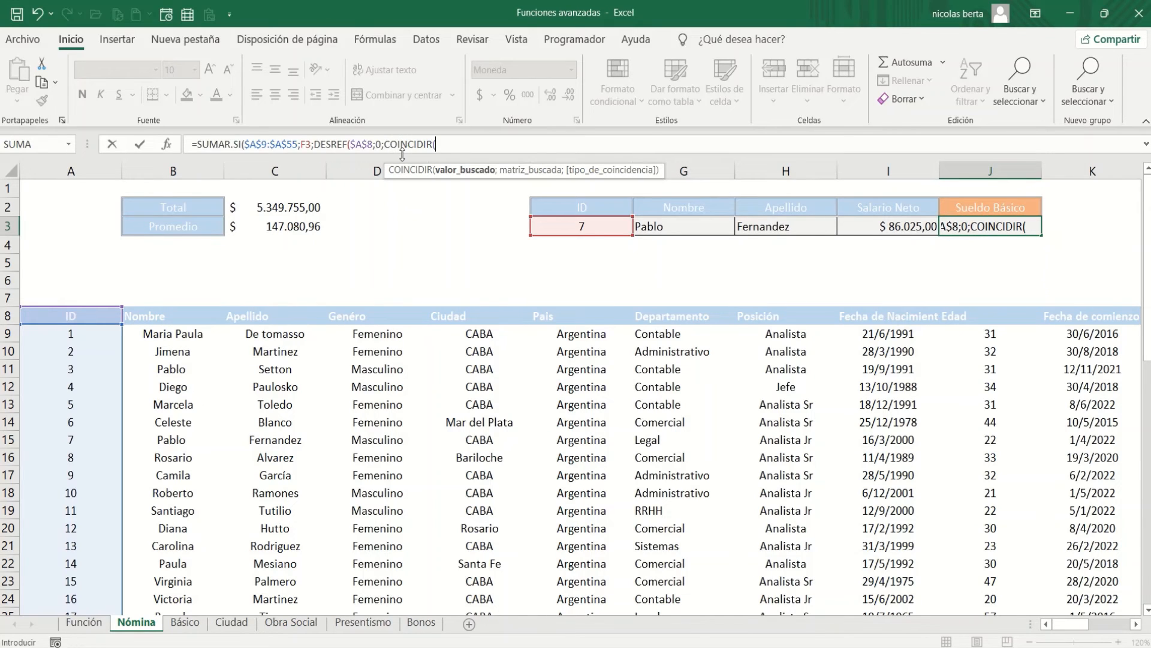
click(995, 207)
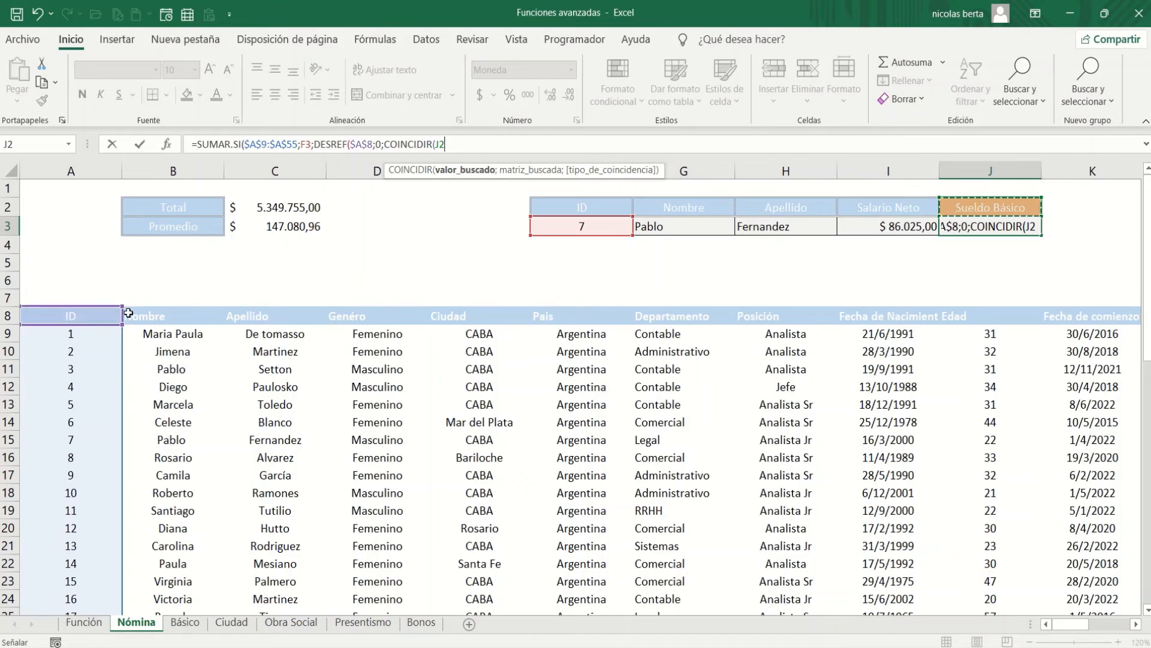
text(;)
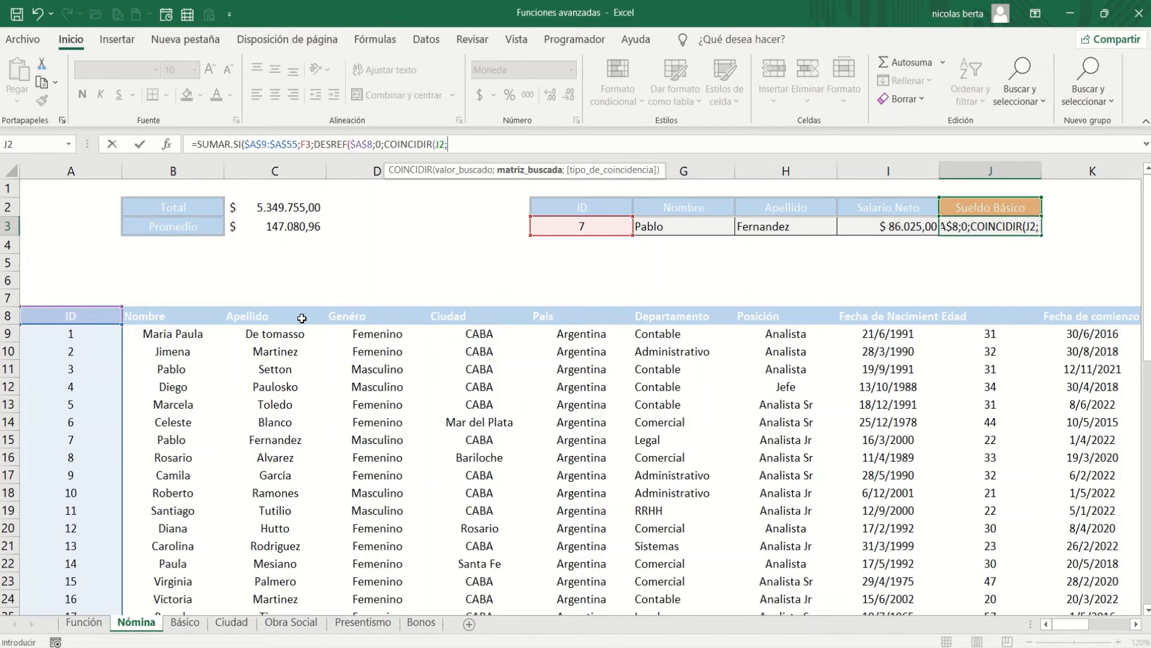
click(103, 311)
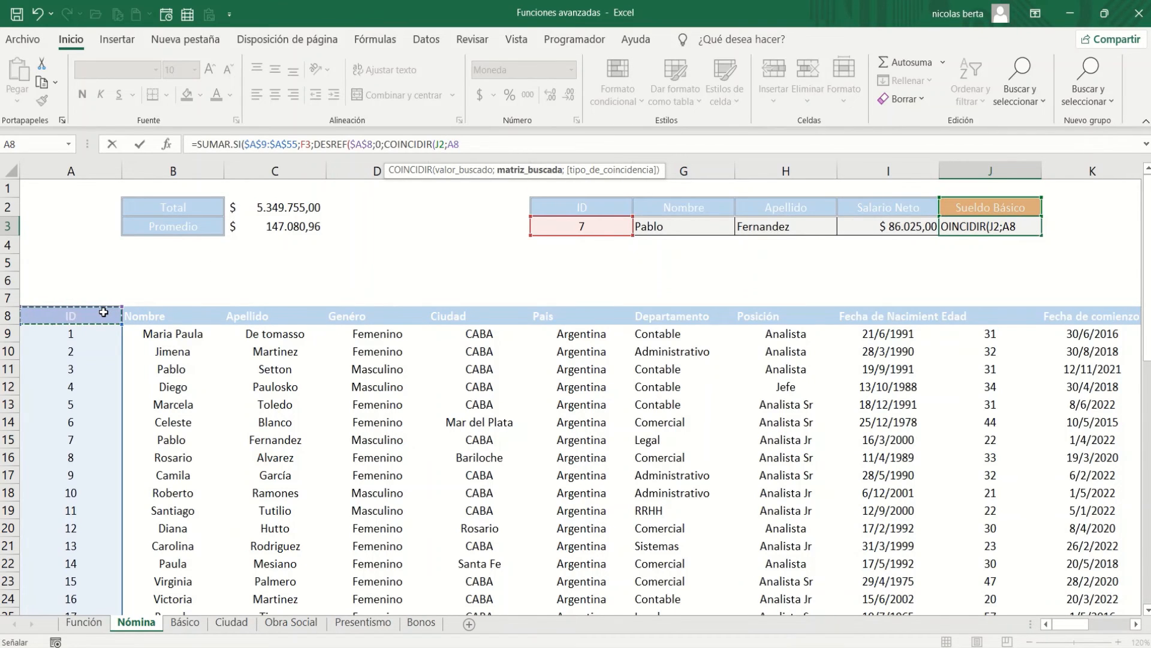
key(ctrl+shift+Right)
key(F4)
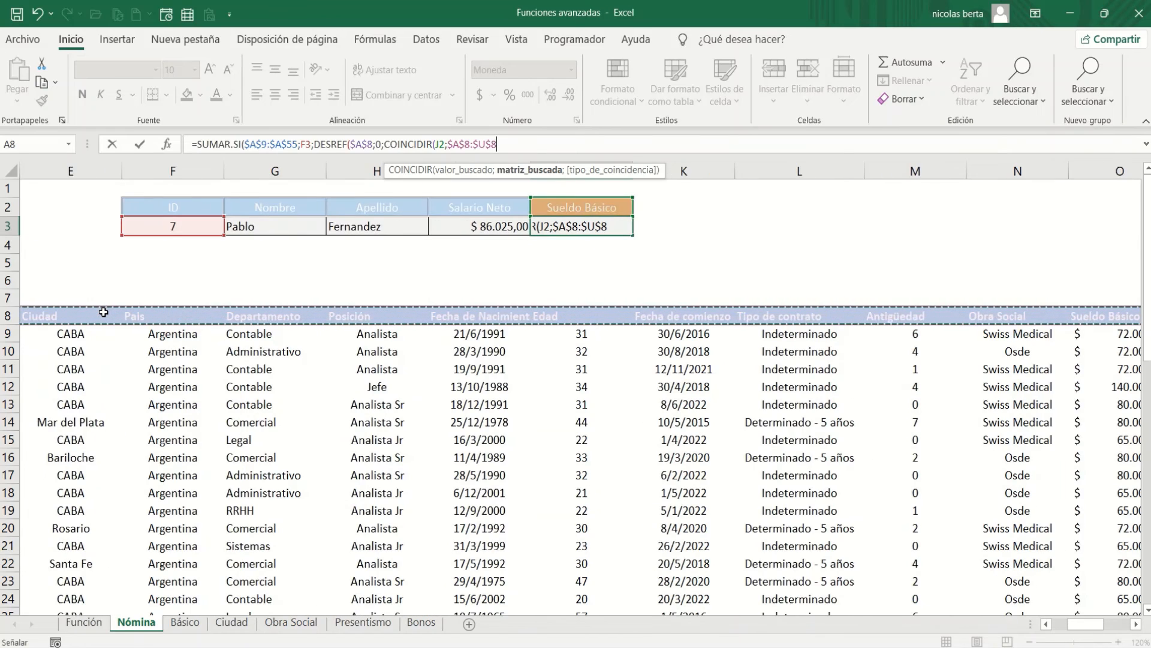
text(;0))
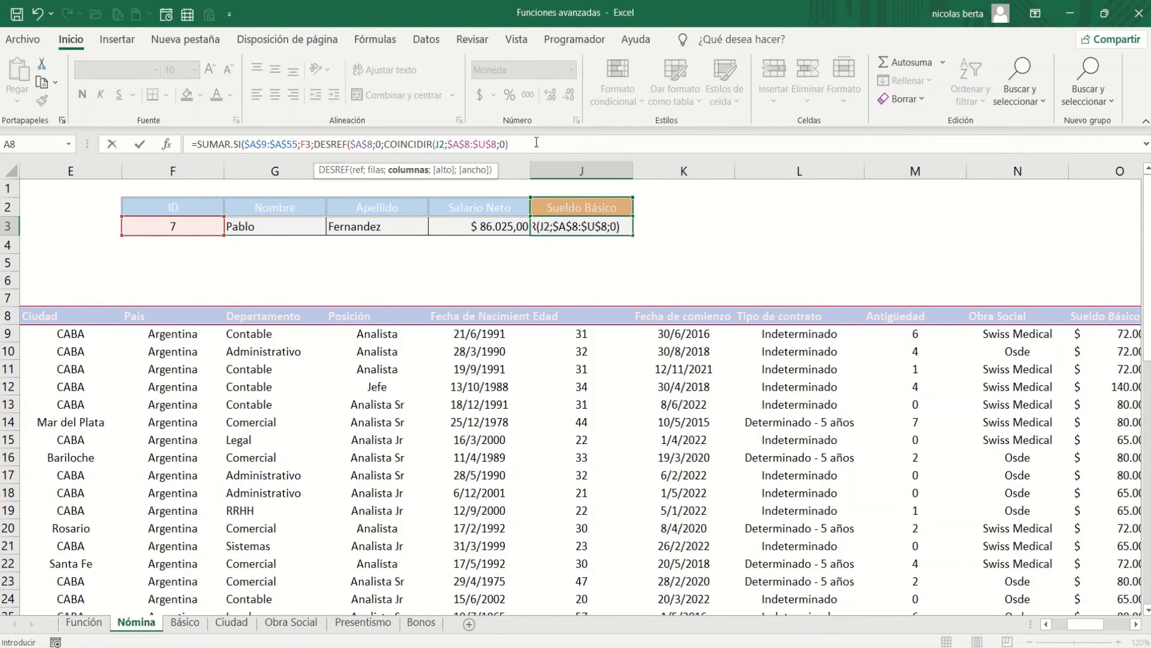
Complete DESREF in J3 with a height of 1000 and an empty width argument, and enter the formula
text(;)
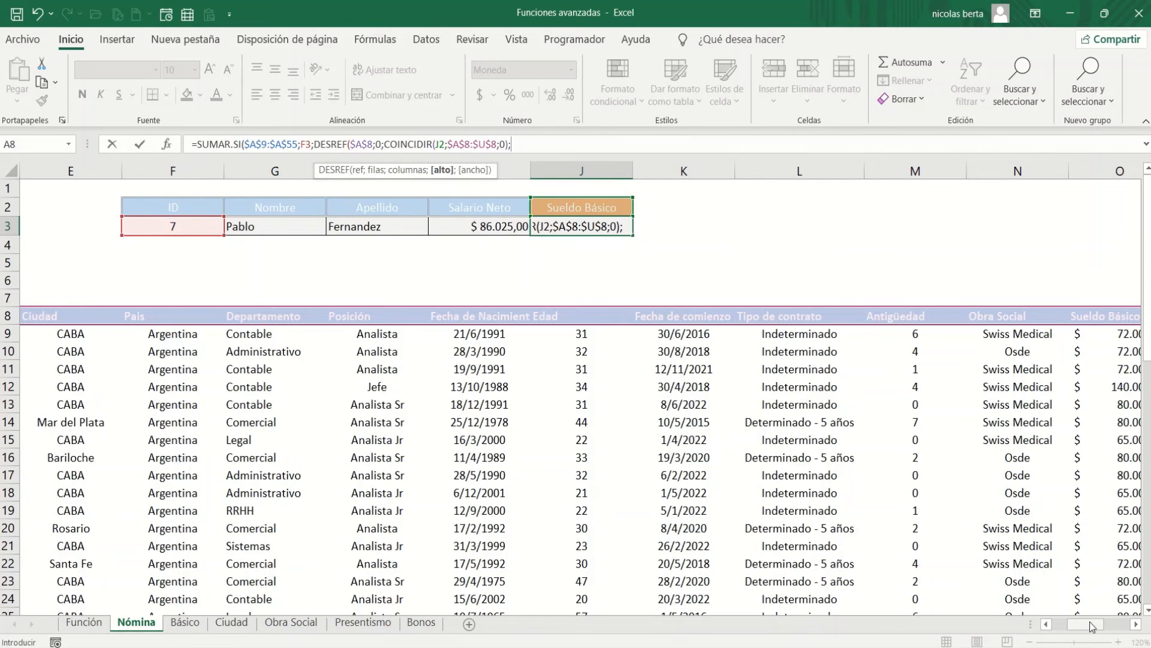
drag(1085, 624, 1072, 625)
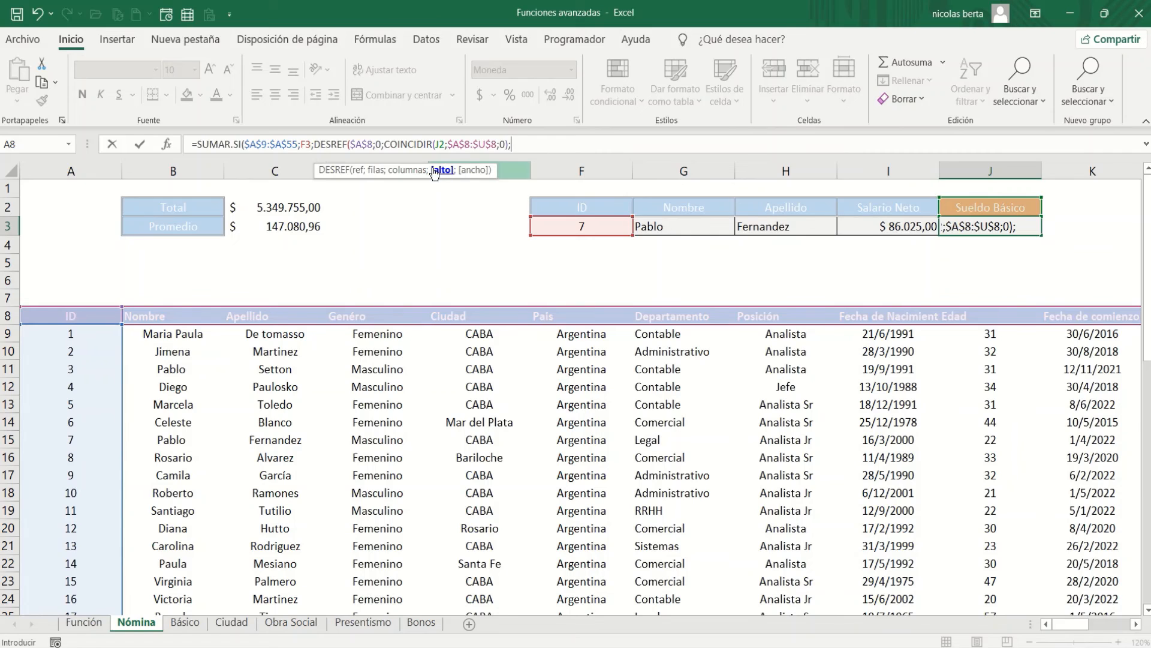
text(000)
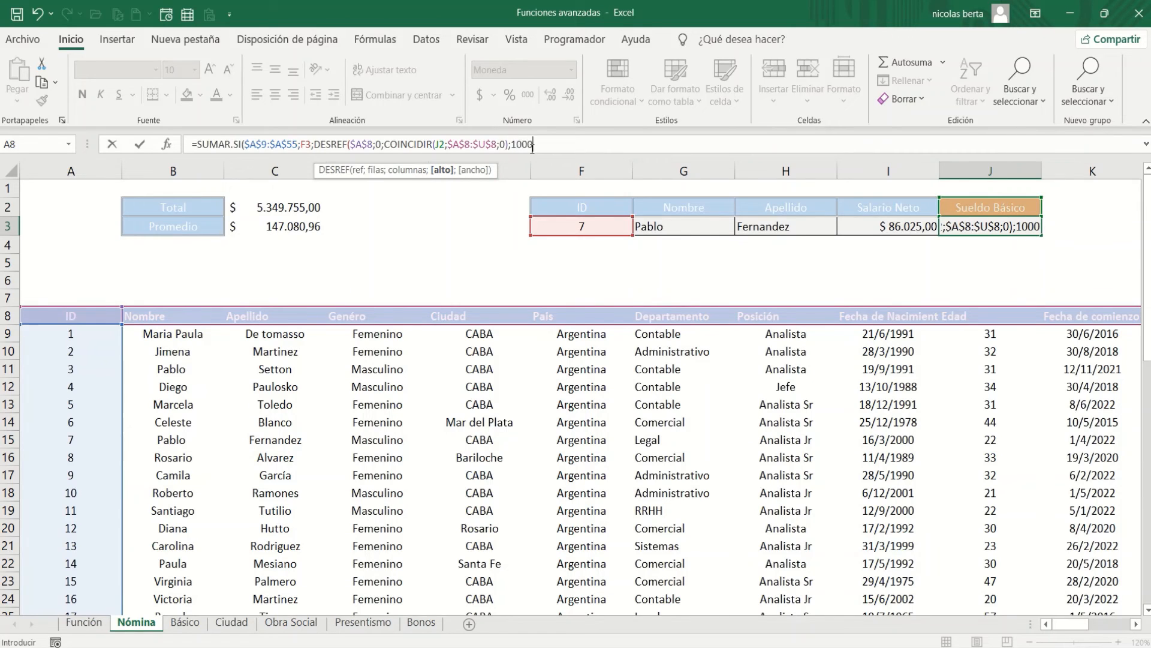
text(;)
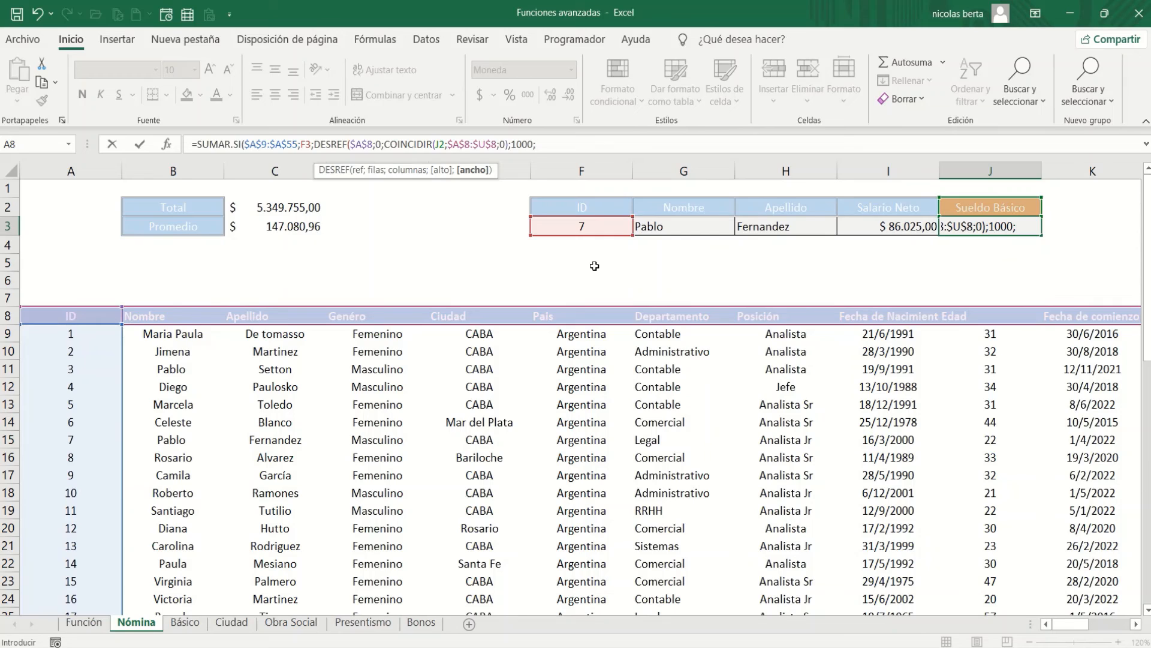
text())
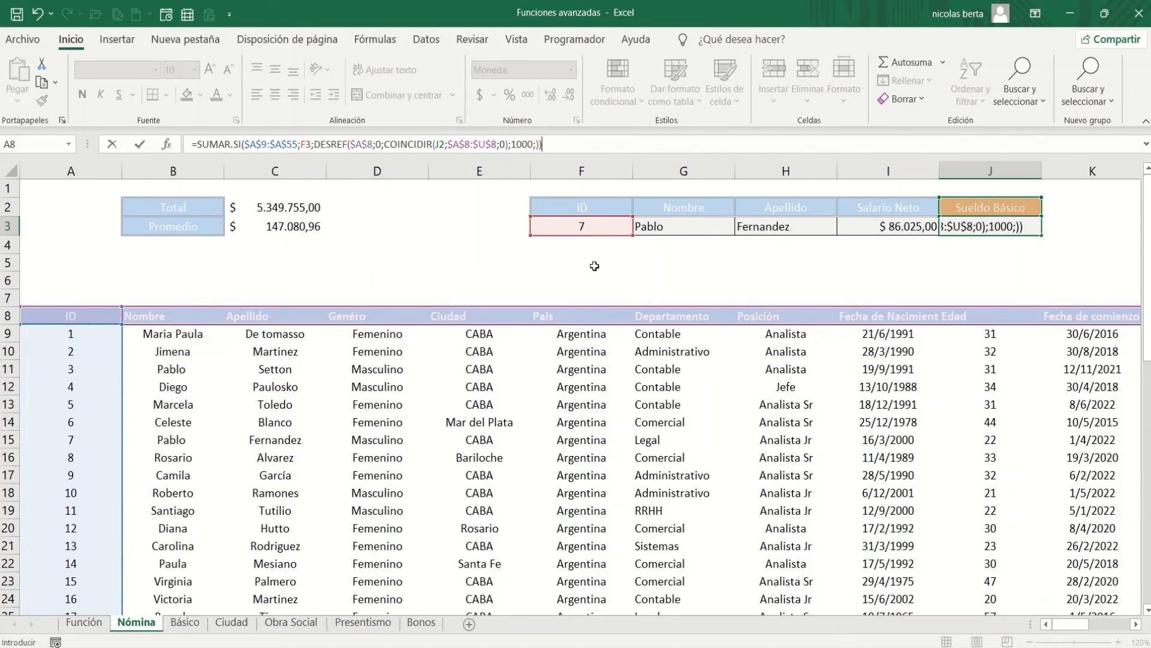
key(ctrl+Return)
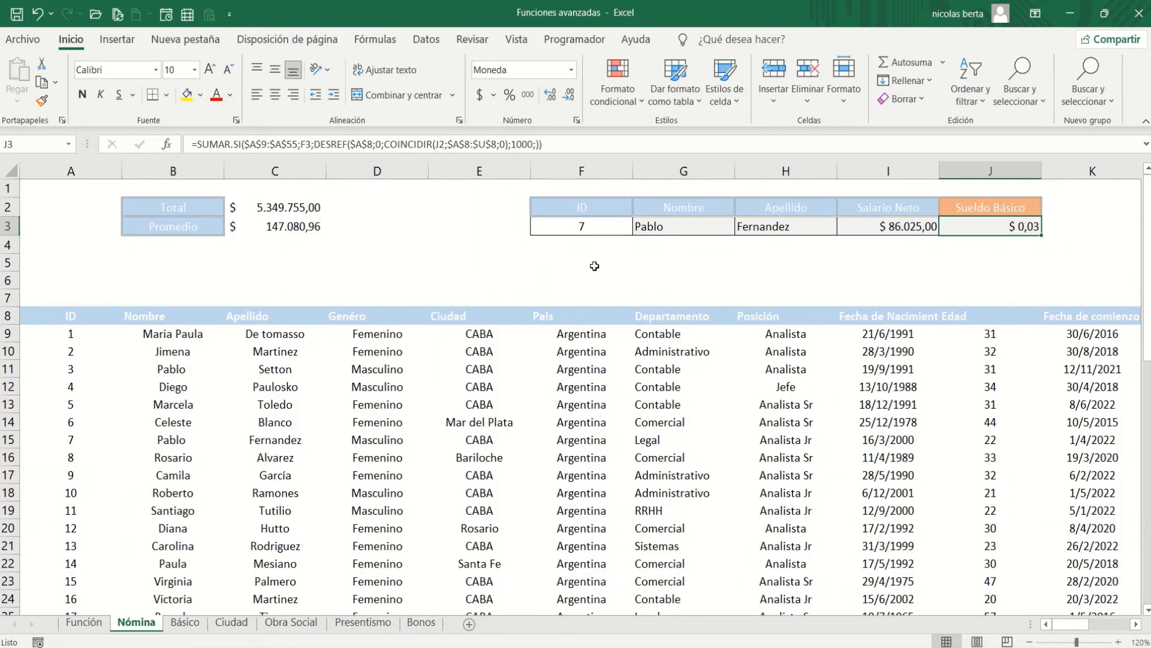
Examine the headings in row 8, counting columns from ID, to check the column offset used in J3
key(Down)
key(Down)
key(Down)
key(Down)
key(Down)
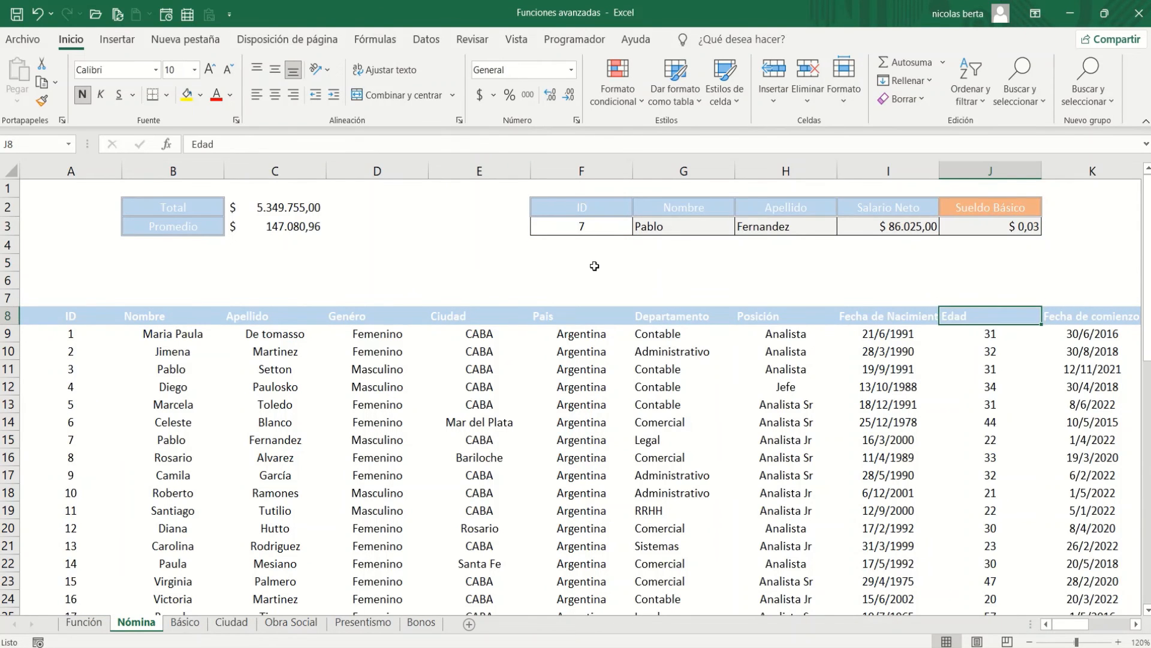
key(ctrl+Right)
key(ctrl+Left)
key(Right)
key(Right)
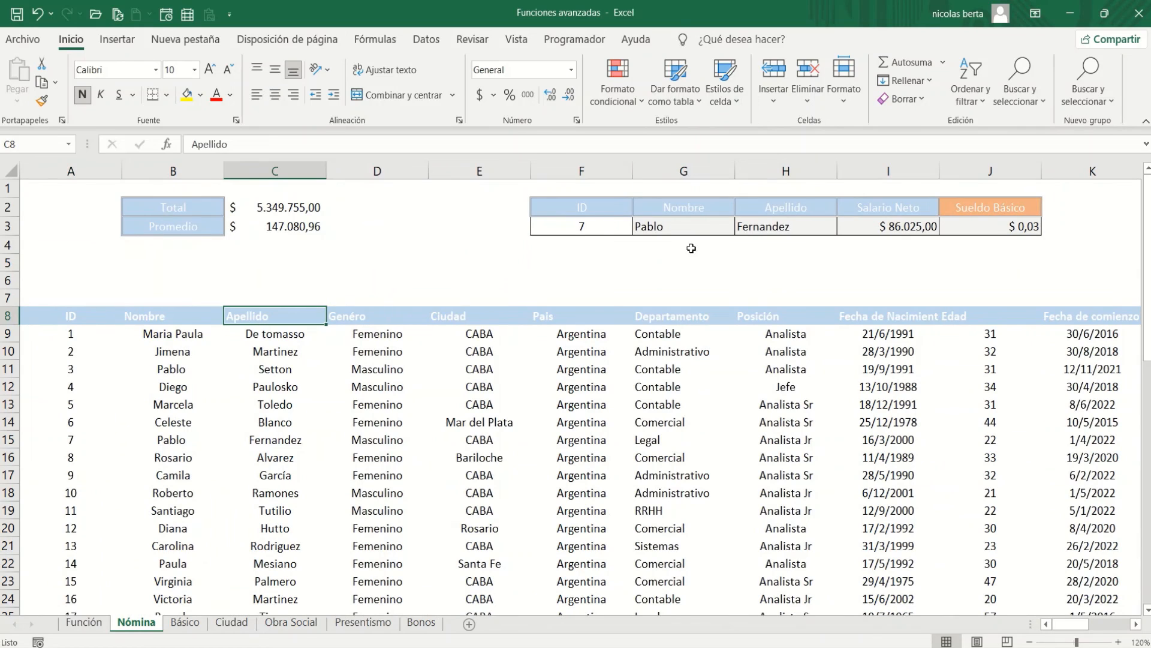
Correct the column offset in J3's formula by subtracting 1 from the COINCIDIR result
click(1011, 224)
click(582, 144)
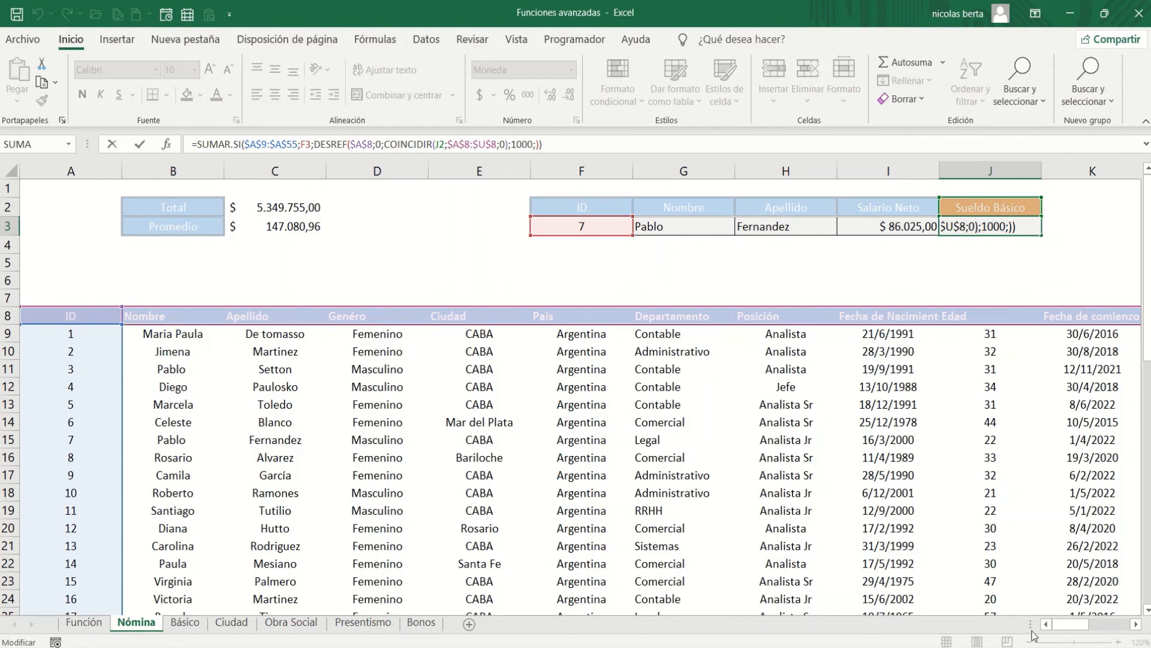
drag(1079, 624, 1106, 629)
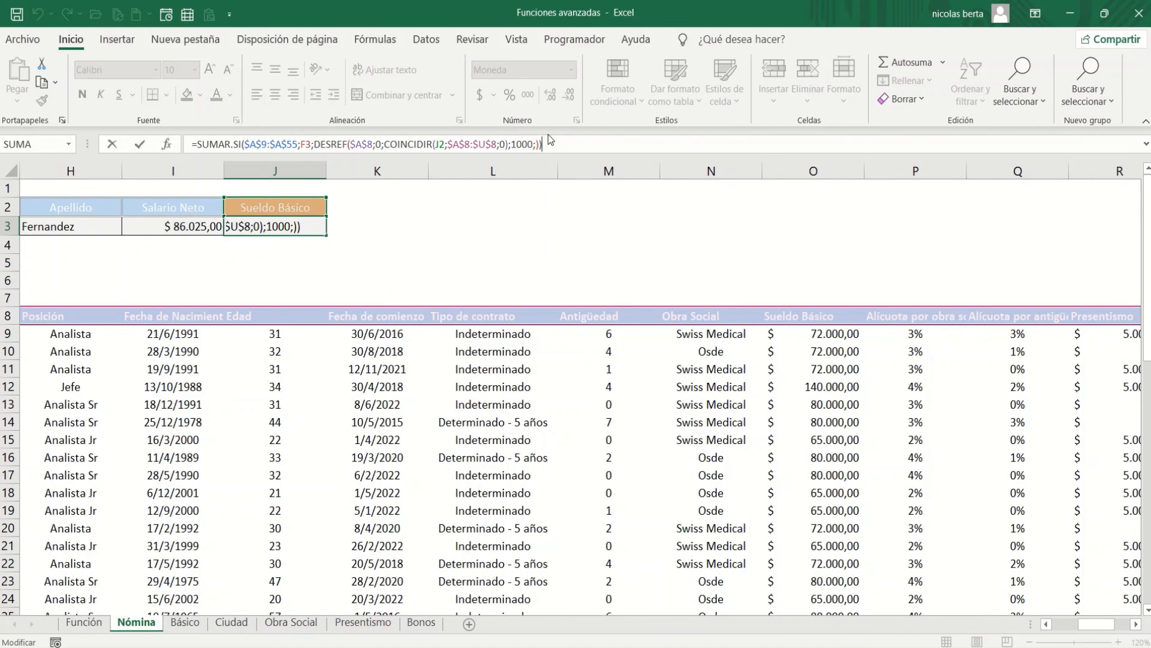
click(510, 146)
text(-1)
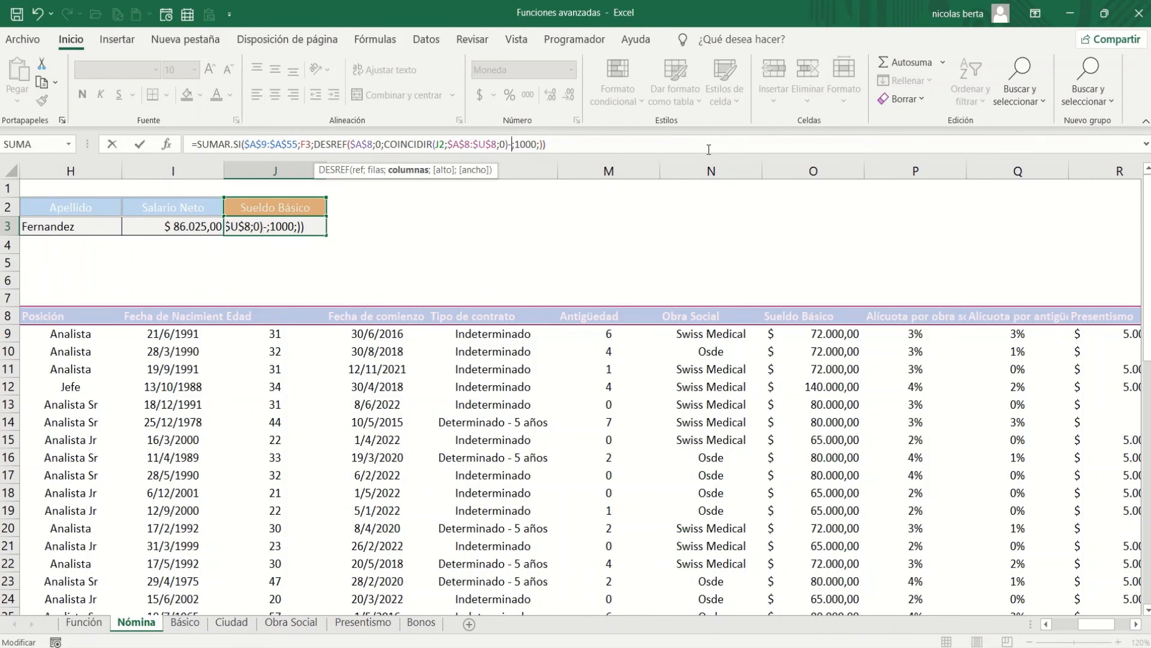
key(Return)
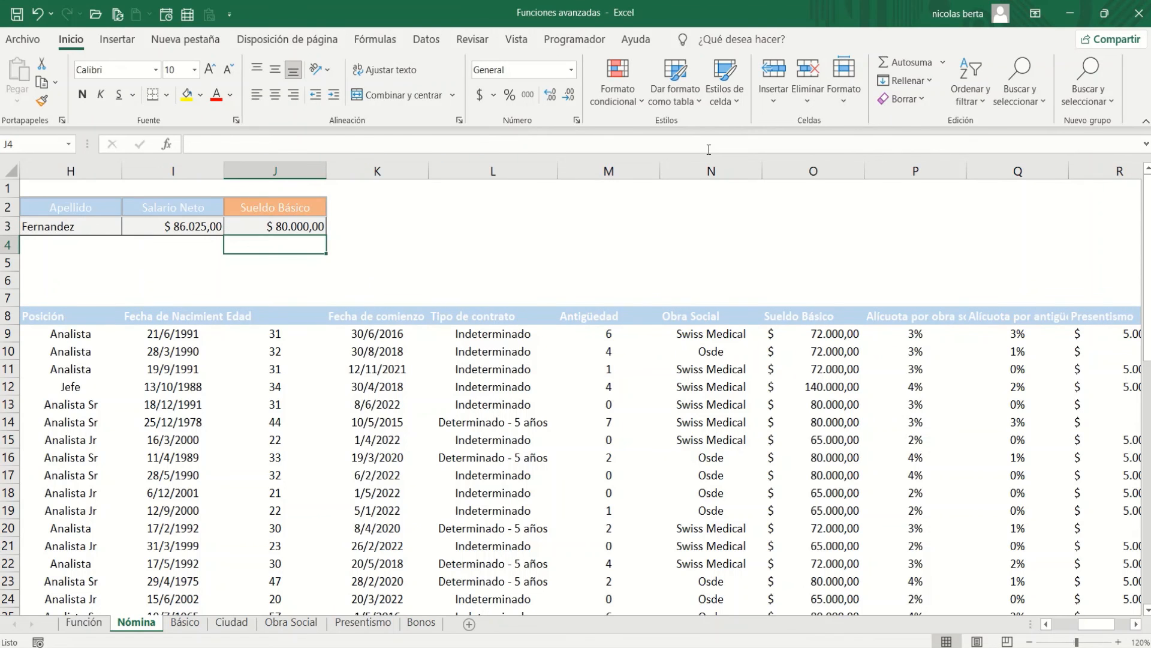
key(Up)
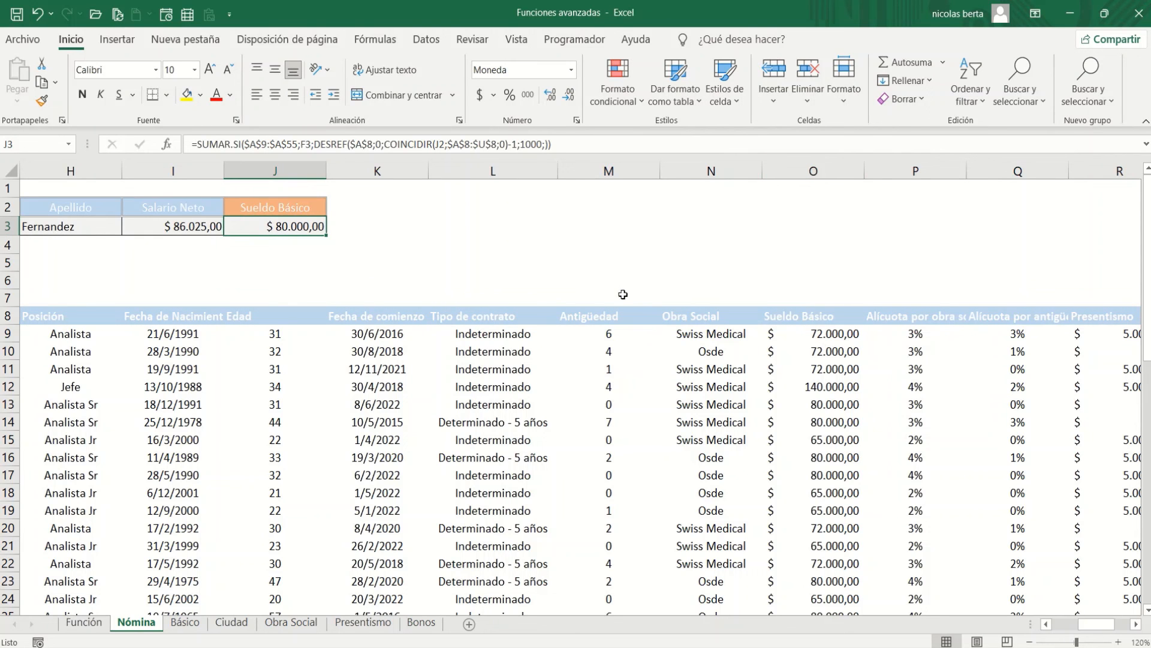
Choose Bono I from J2's list of salary concepts to test the lookup in J3
key(Left)
key(Left)
key(Left)
key(Left)
key(Left)
key(Left)
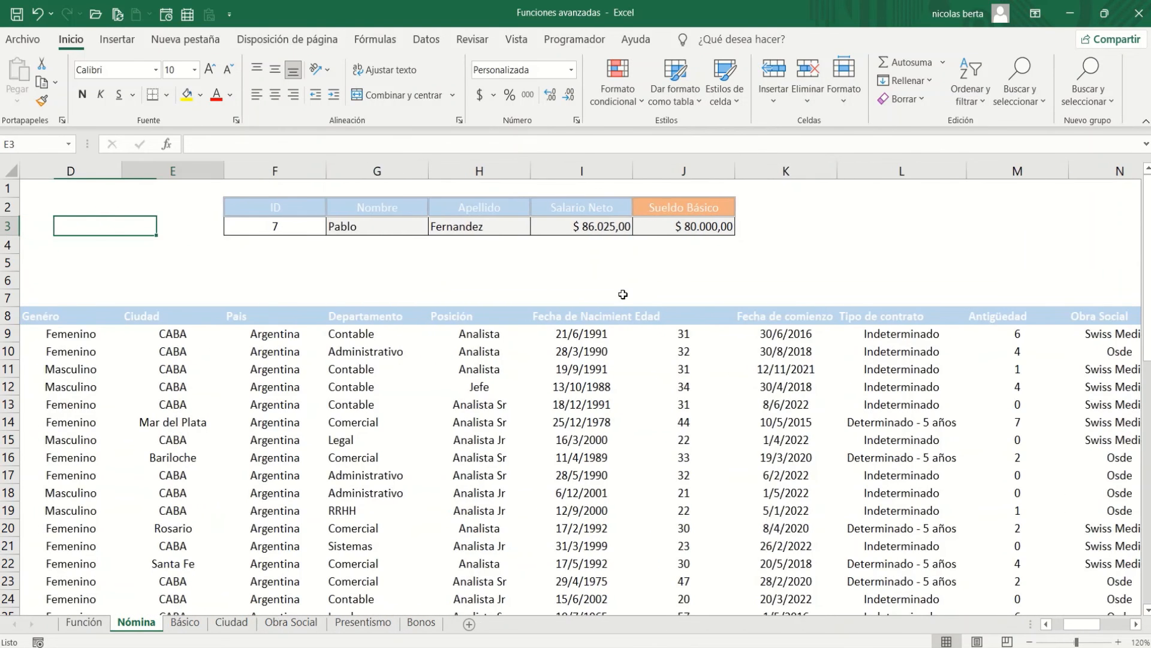
key(Right)
key(Right)
key(Right)
key(Right)
key(Right)
key(Right)
key(Up)
key(alt+Down)
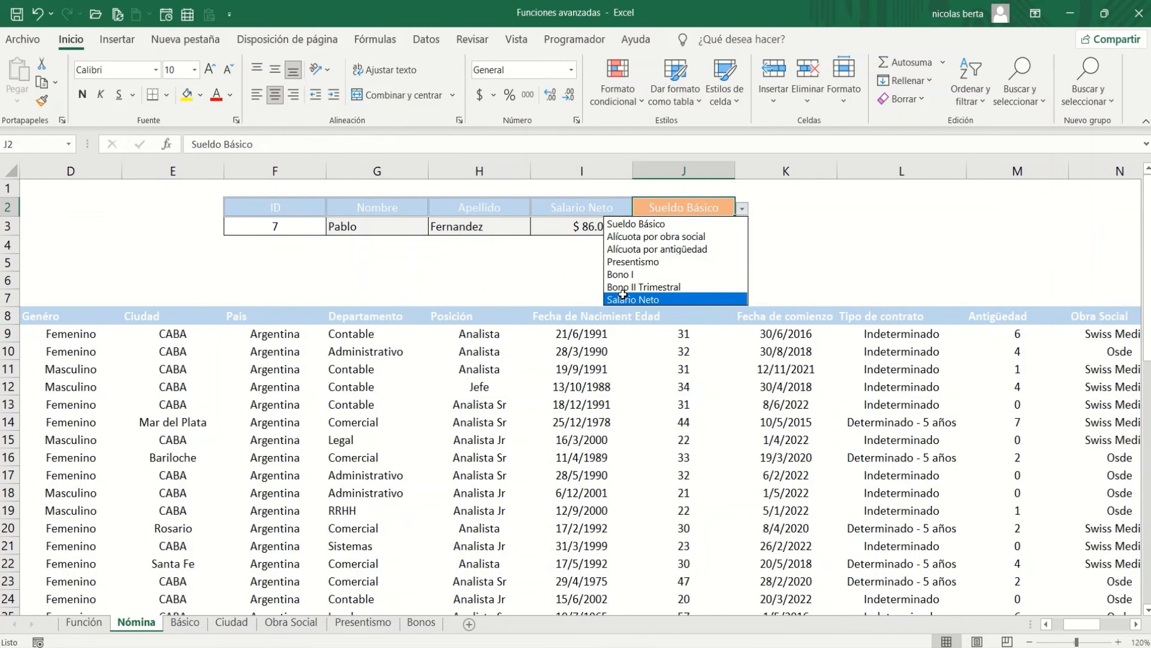
key(Up)
key(Return)
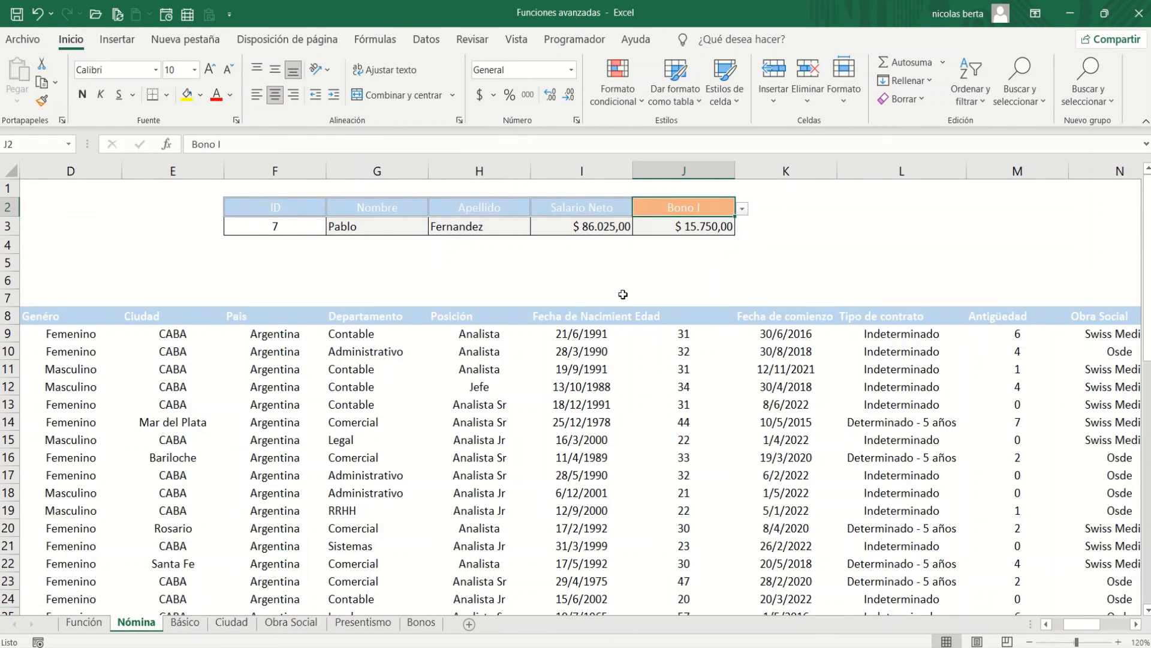
Set the employee ID in F3 to 9 from its list of allowed values
key(Down)
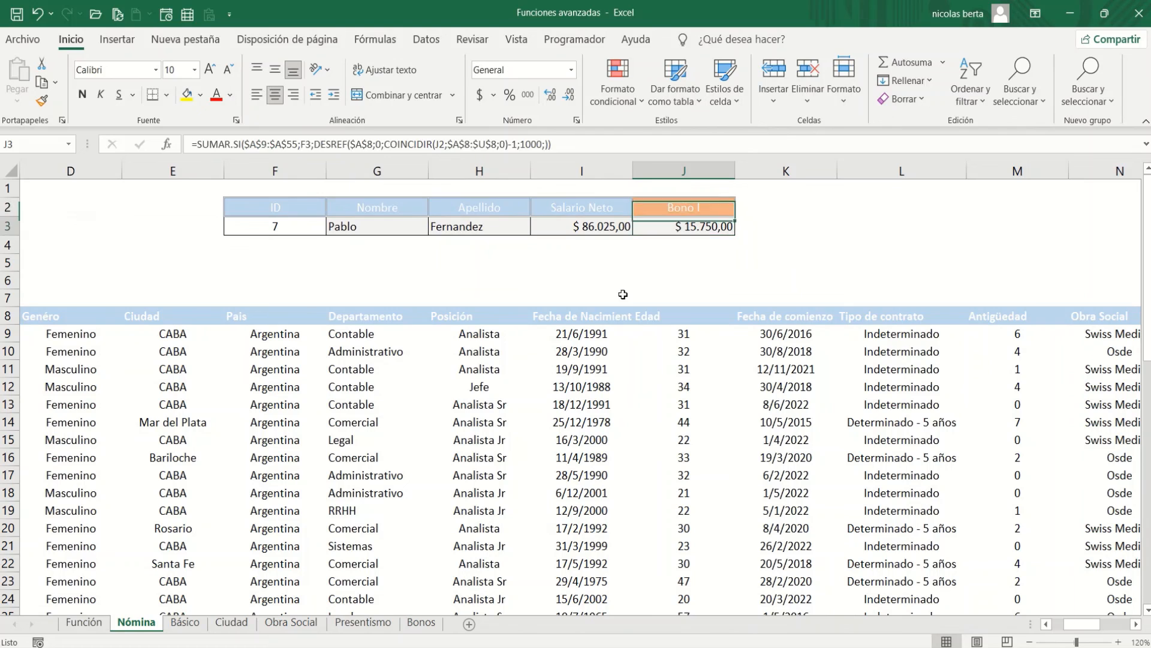
key(Left)
key(Left)
key(Left)
key(Left)
key(alt+Down)
key(Down)
key(Down)
key(Return)
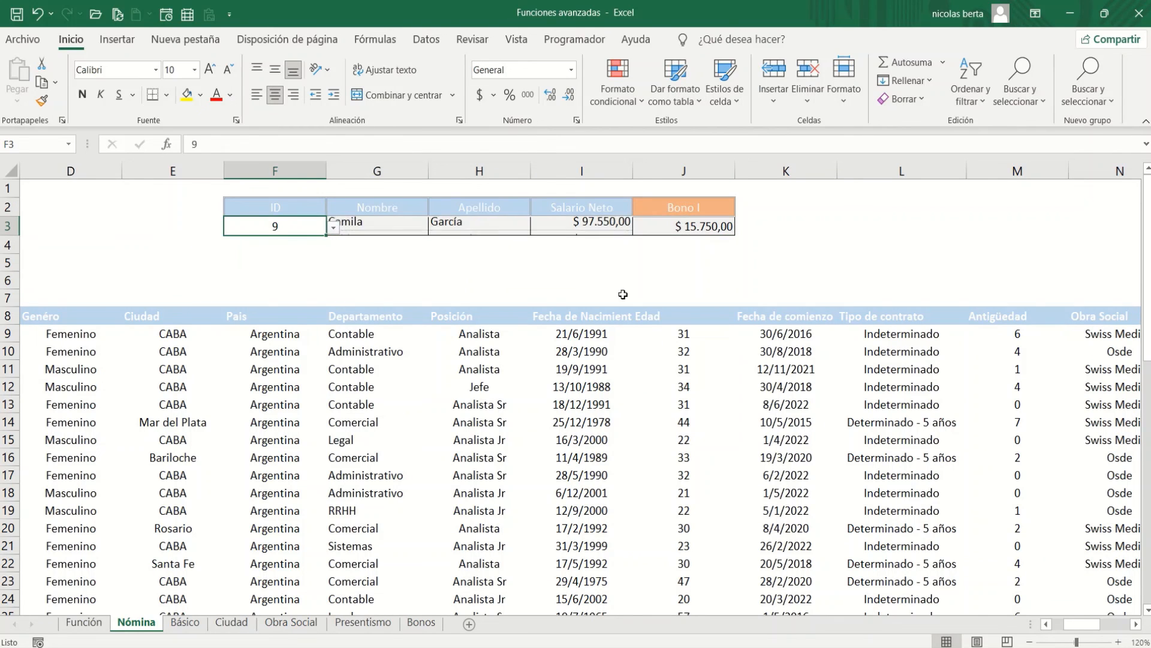
Switch the salary concept in J2 to Presentismo from its list to test the lookup for the selected ID
key(Up)
key(Up)
key(Right)
key(Right)
key(Right)
key(Right)
key(Down)
key(alt+Down)
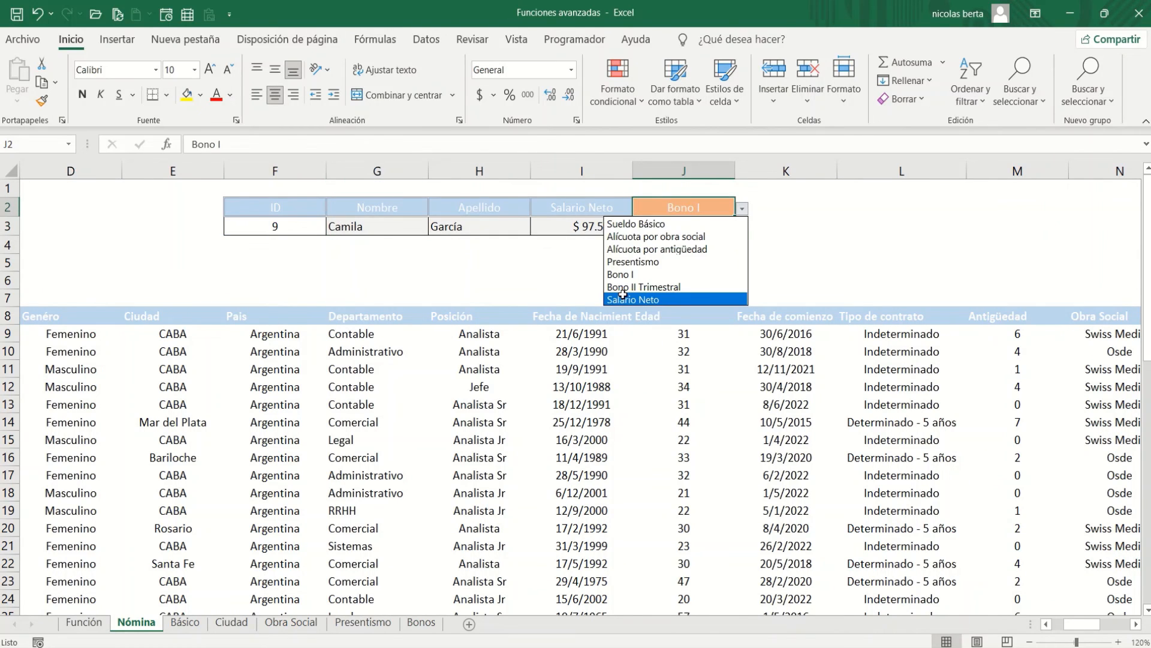
key(Up)
key(Up)
key(Up)
key(Return)
key(Down)
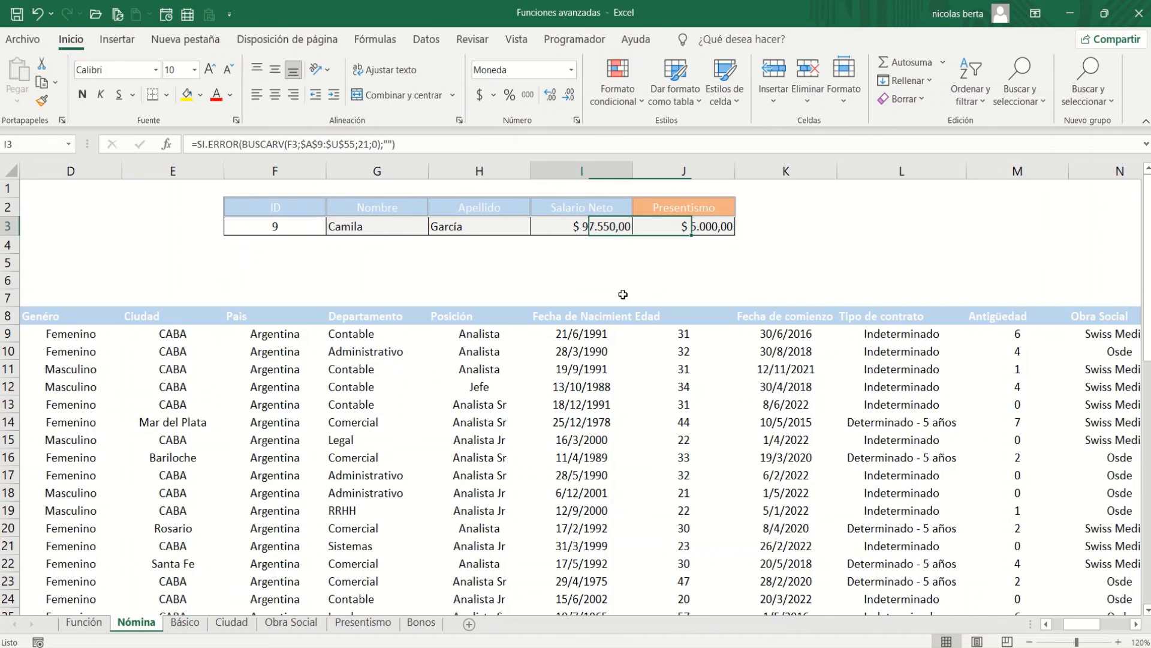
key(Left)
key(Left)
key(Left)
key(Left)
key(Right)
key(Right)
key(Right)
key(Right)
key(Right)
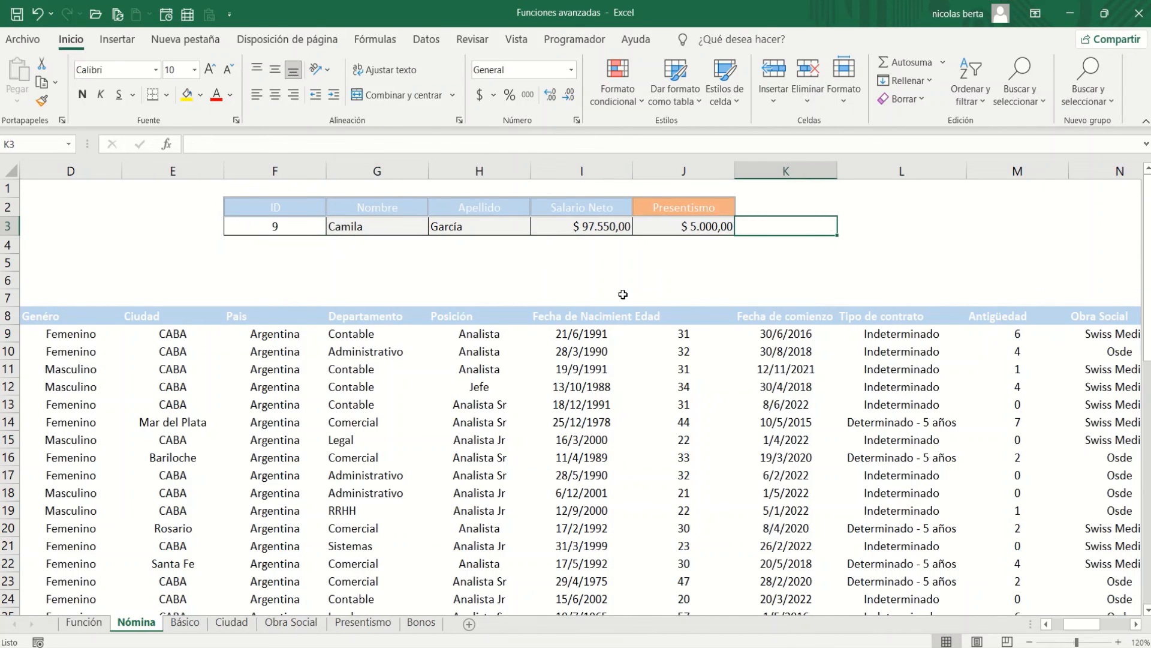
key(Left)
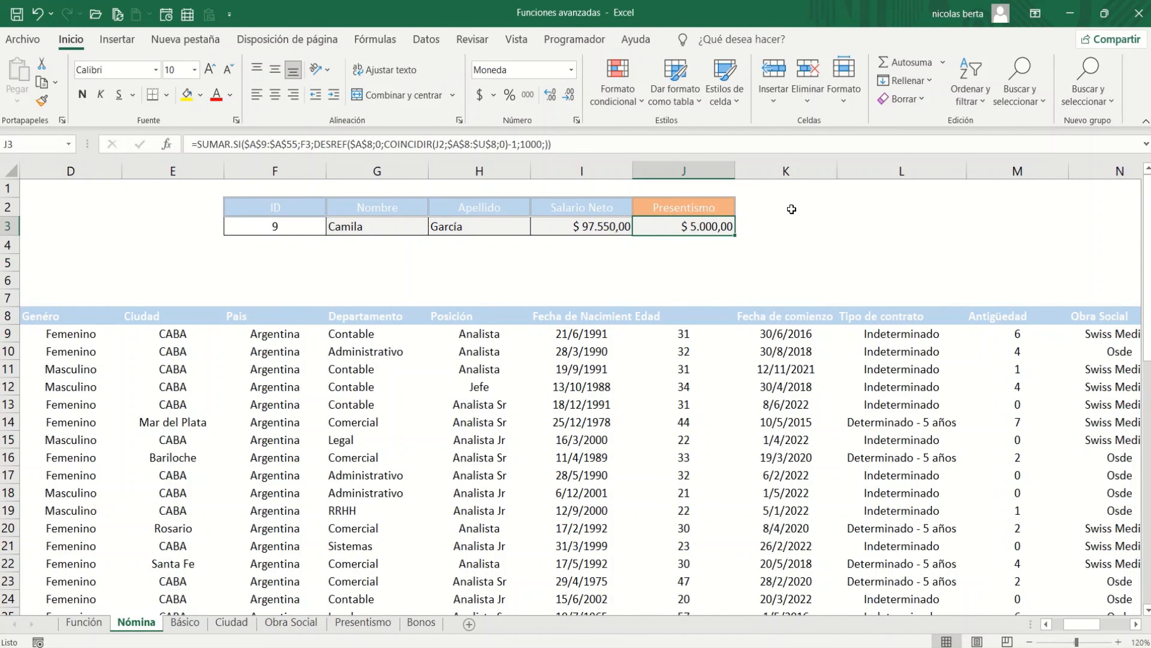
drag(790, 210, 1106, 208)
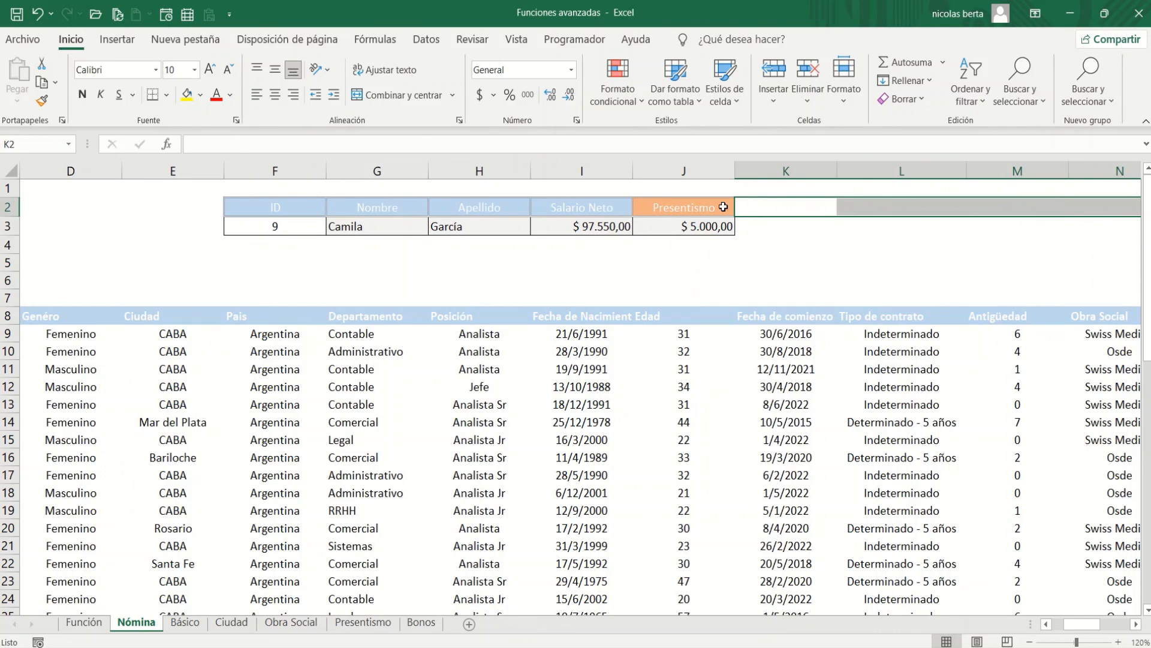
click(702, 209)
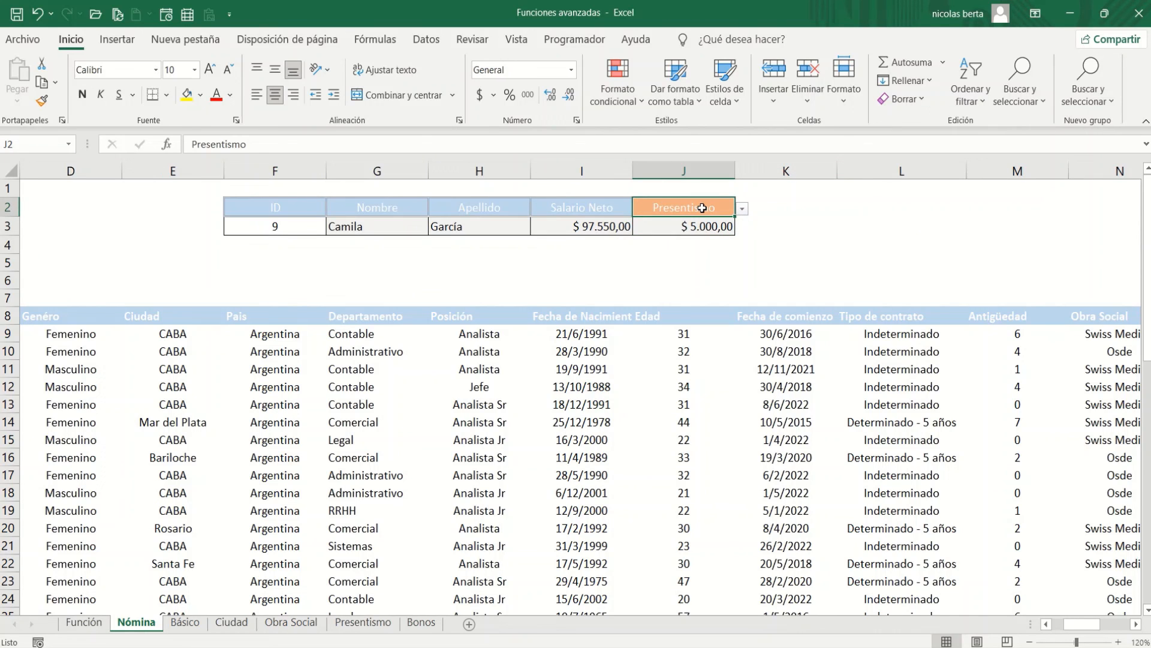